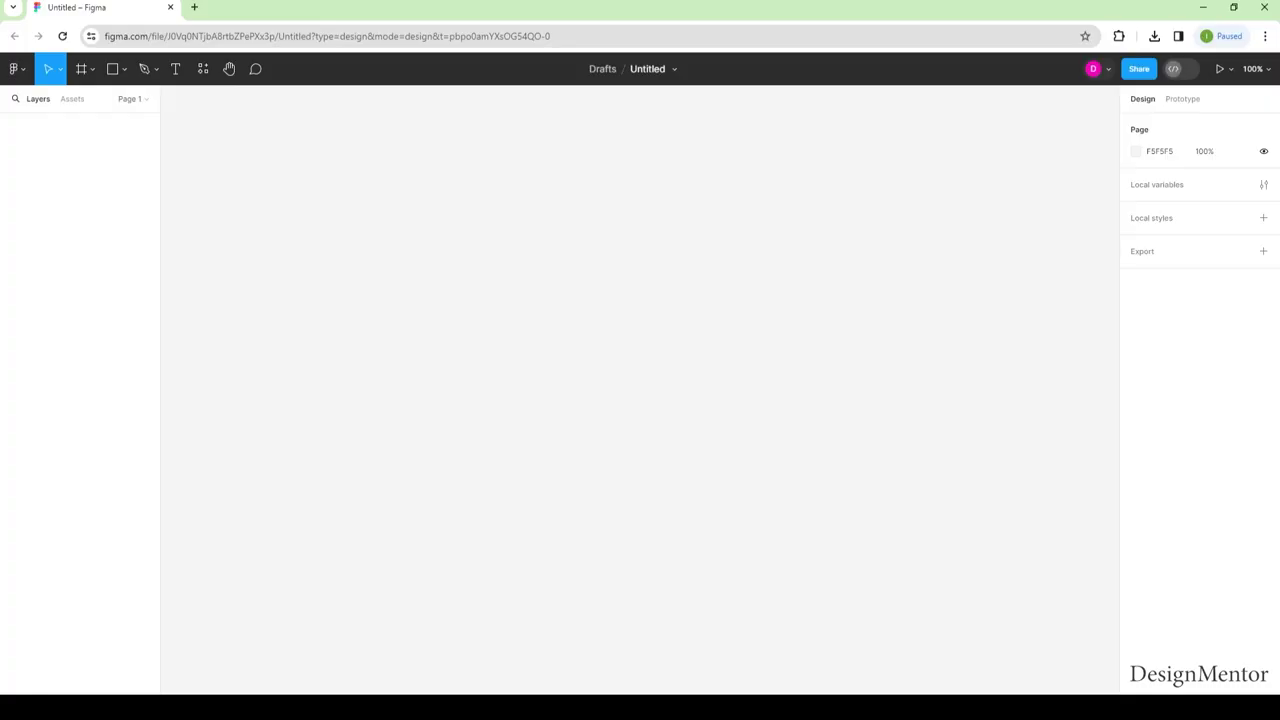
Create a 1200×800 background rectangle on the canvas
{"action": "key", "text": "r"}
{"action": "left_click", "coordinate": [344, 267]}
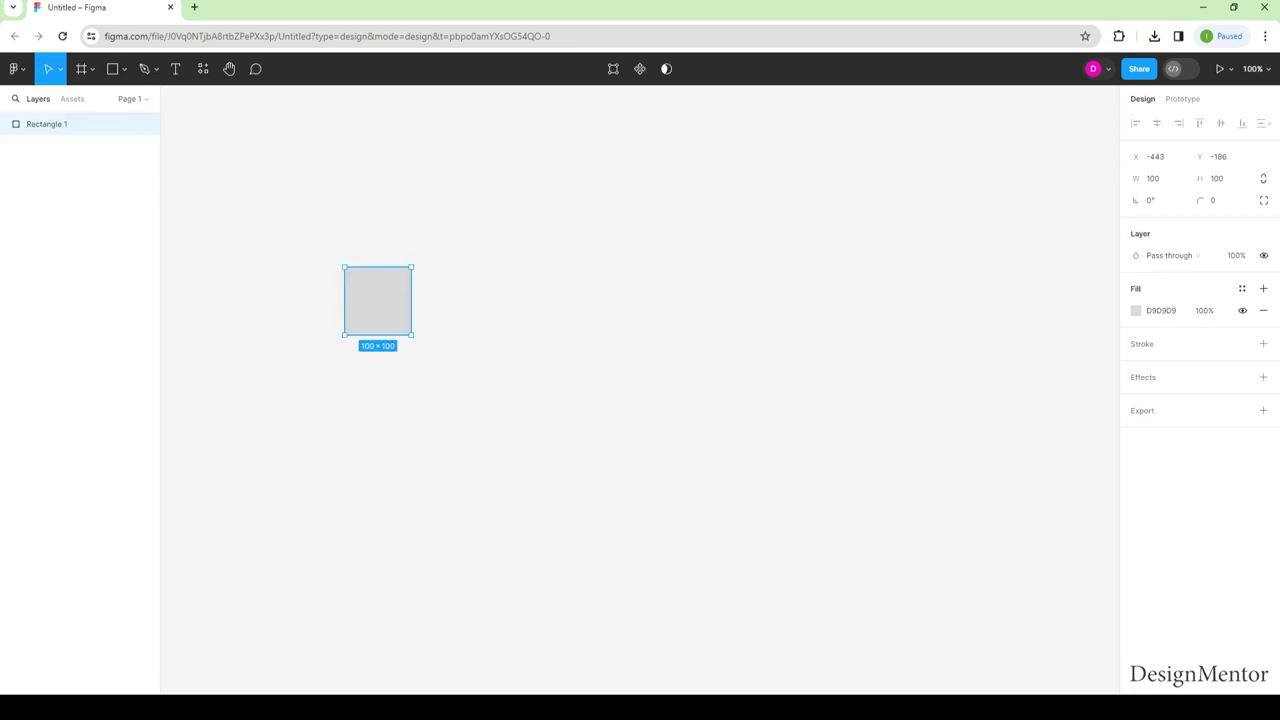
{"action": "left_click", "coordinate": [1155, 178]}
{"action": "type", "text": "1200"}
{"action": "key", "text": "Tab"}
{"action": "type", "text": "800"}
{"action": "key", "text": "Return"}
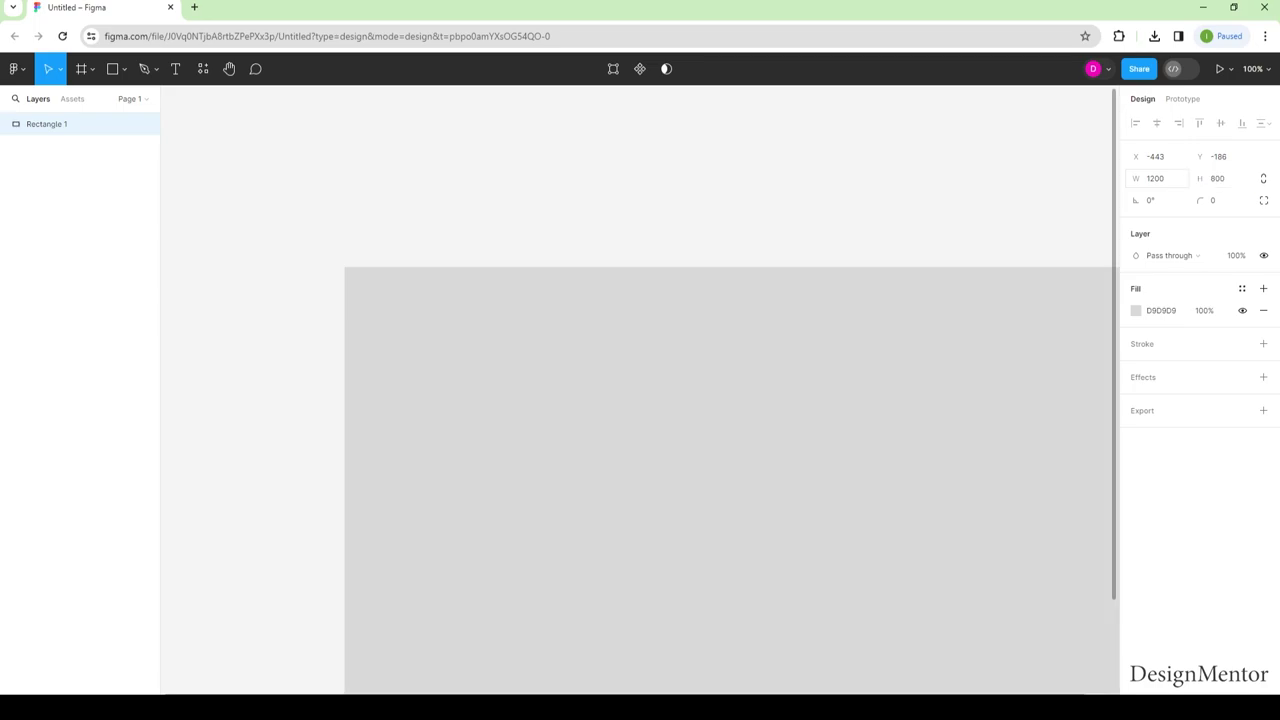
Zoom to fit and paste the social media icons and colour swatches above the rectangle
{"action": "key", "text": "shift+2"}
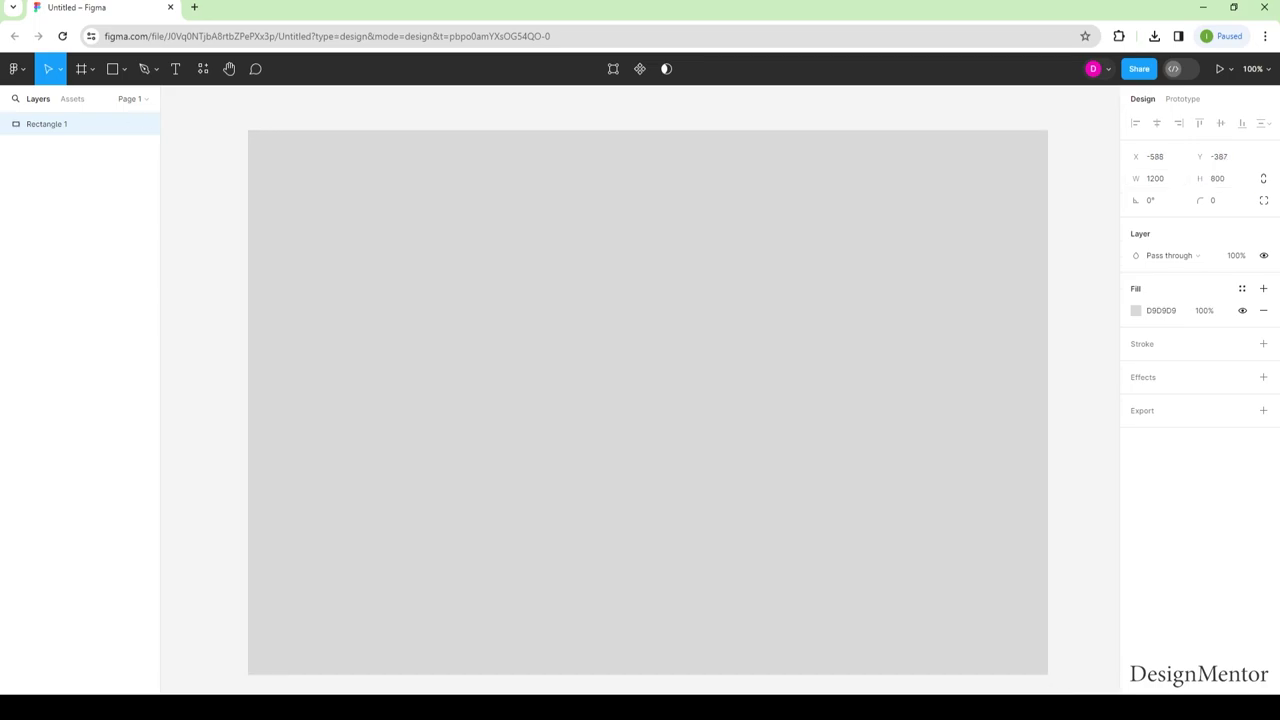
{"action": "left_click_drag", "start_coordinate": [630, 404], "coordinate": [644, 397]}
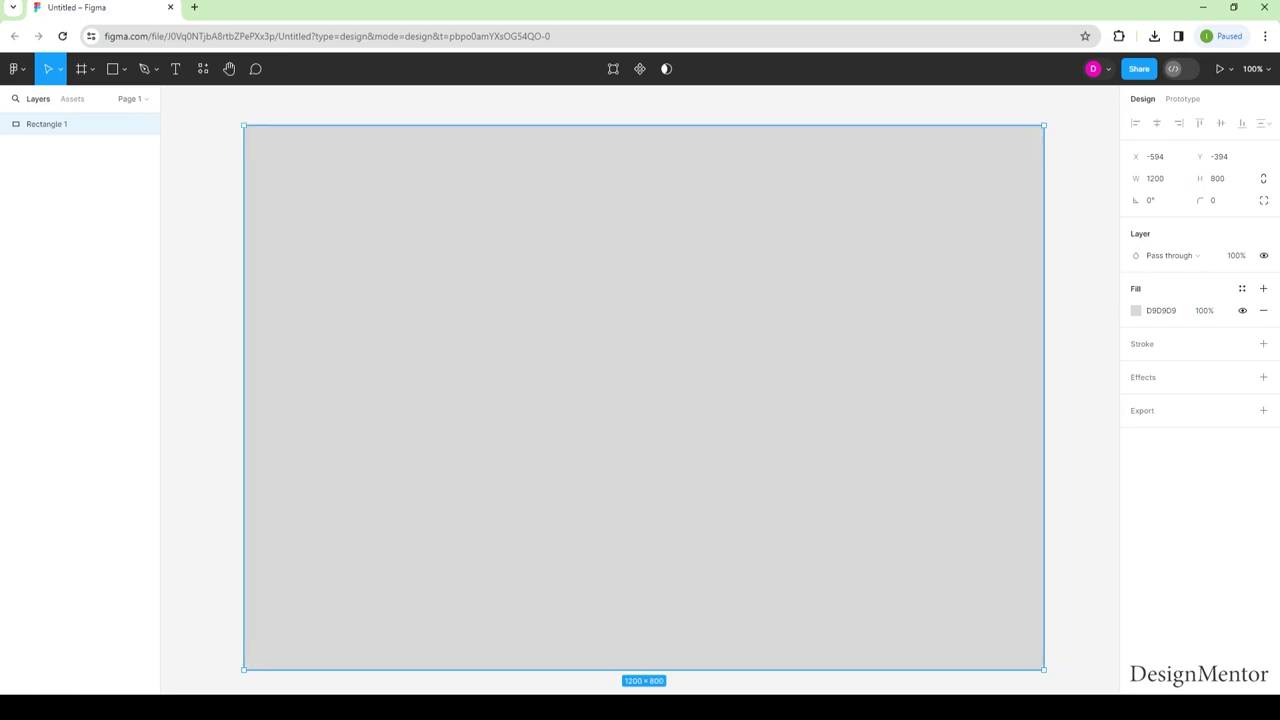
{"action": "key", "text": "ctrl+v"}
{"action": "mouse_move", "coordinate": [640, 394]}
{"action": "left_mouse_down"}
{"action": "mouse_move", "coordinate": [410, 177]}
{"action": "mouse_move", "coordinate": [377, 114]}
{"action": "mouse_move", "coordinate": [403, 107]}
{"action": "left_mouse_up"}
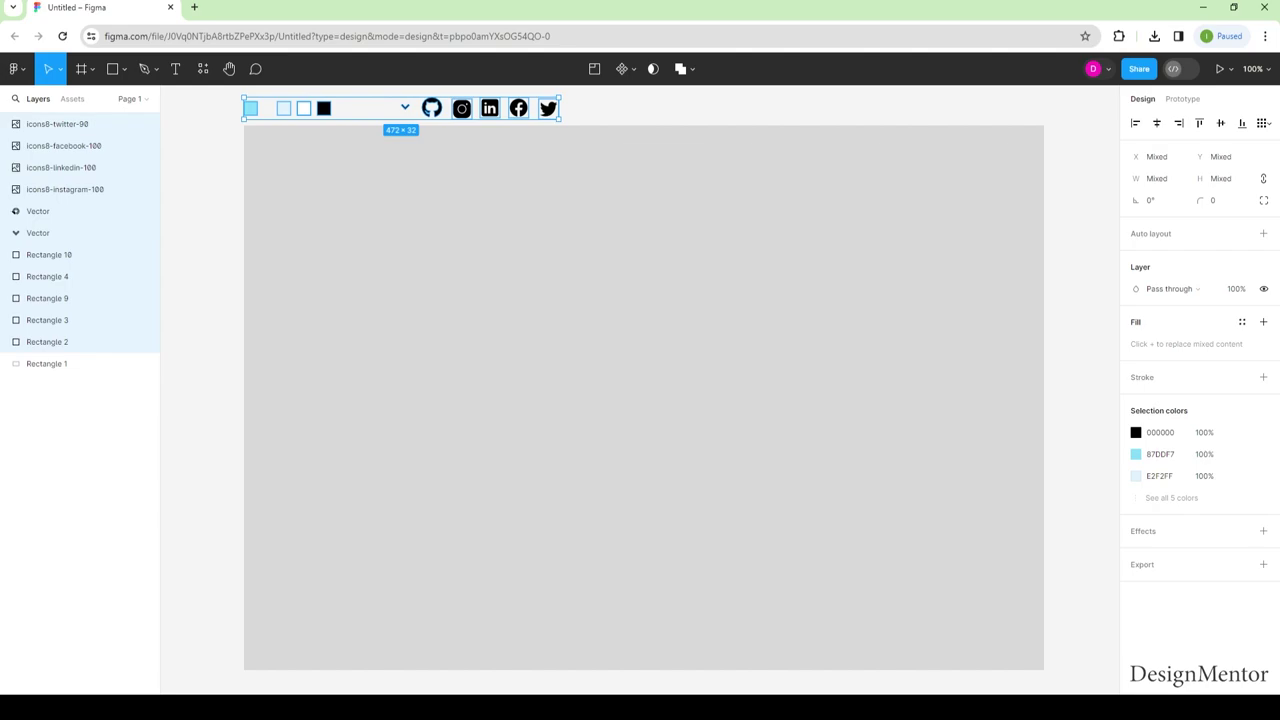
Eyedrop the cyan swatch to fill Rectangle 1 with light blue 87DDF7
{"action": "key", "text": "Escape"}
{"action": "left_click", "coordinate": [46, 363]}
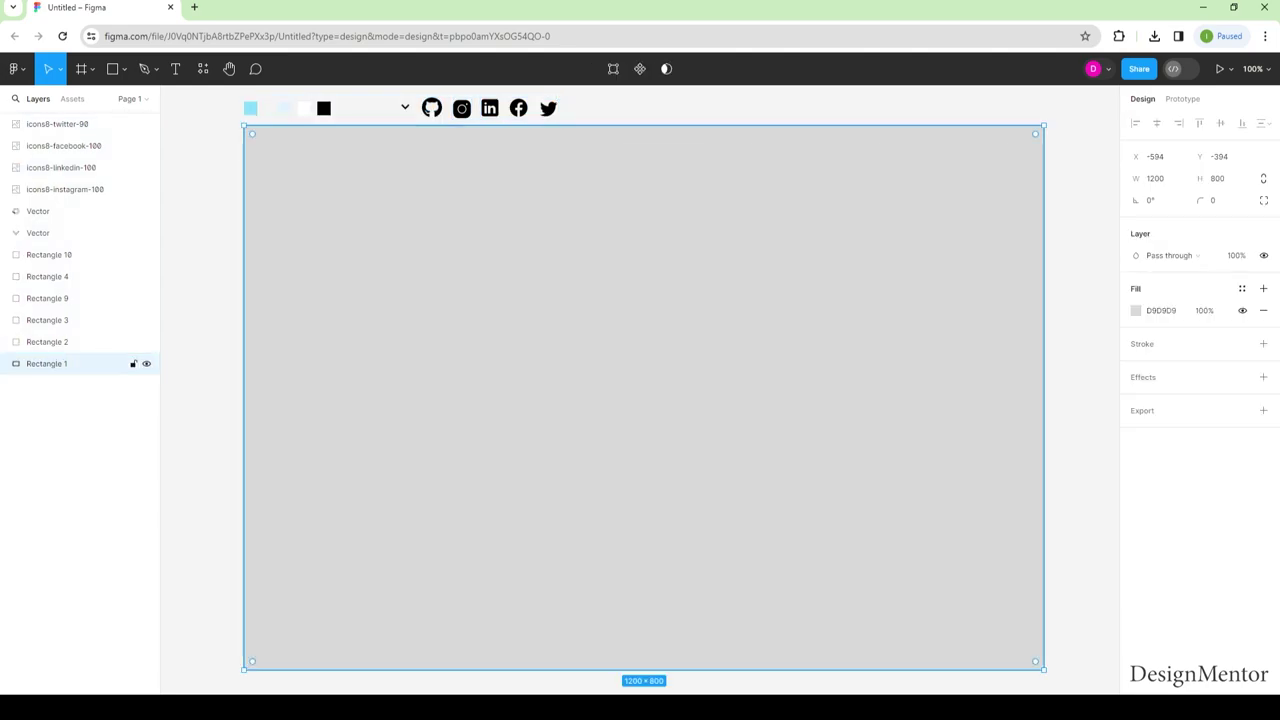
{"action": "key", "text": "i"}
{"action": "left_click", "coordinate": [250, 108]}
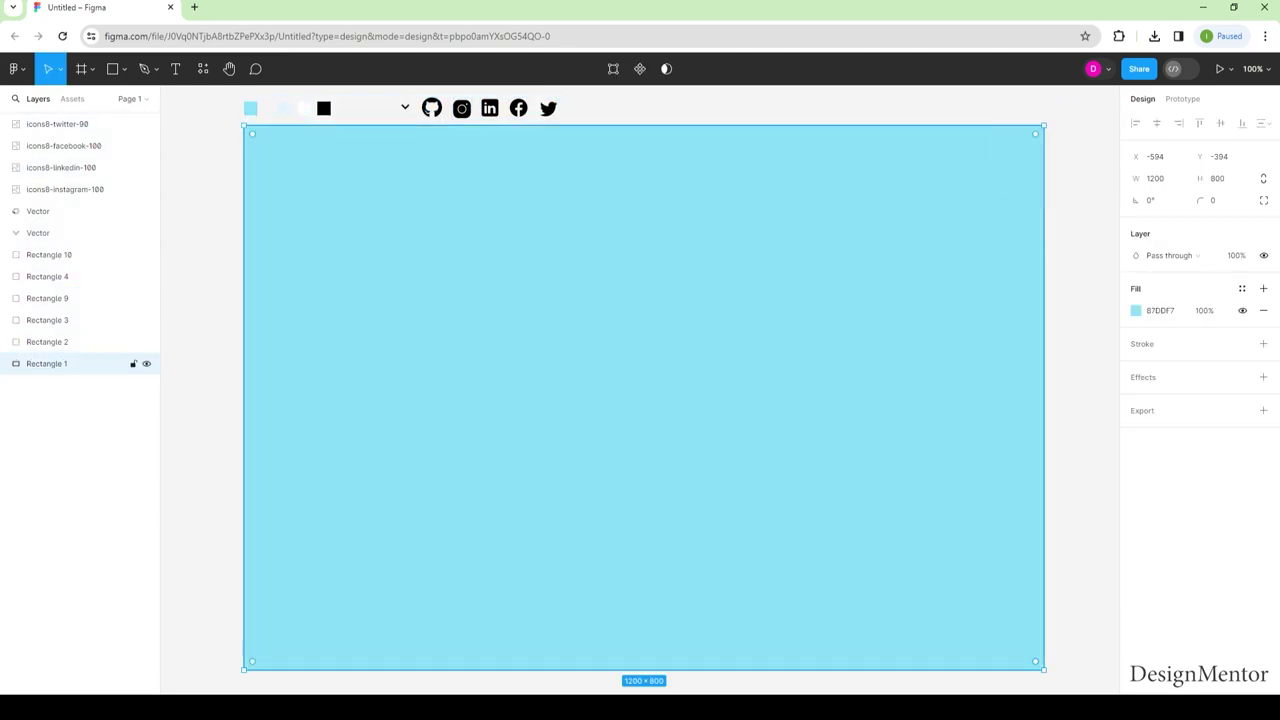
{"action": "key", "text": "Escape"}
{"action": "right_click", "coordinate": [541, 317]}
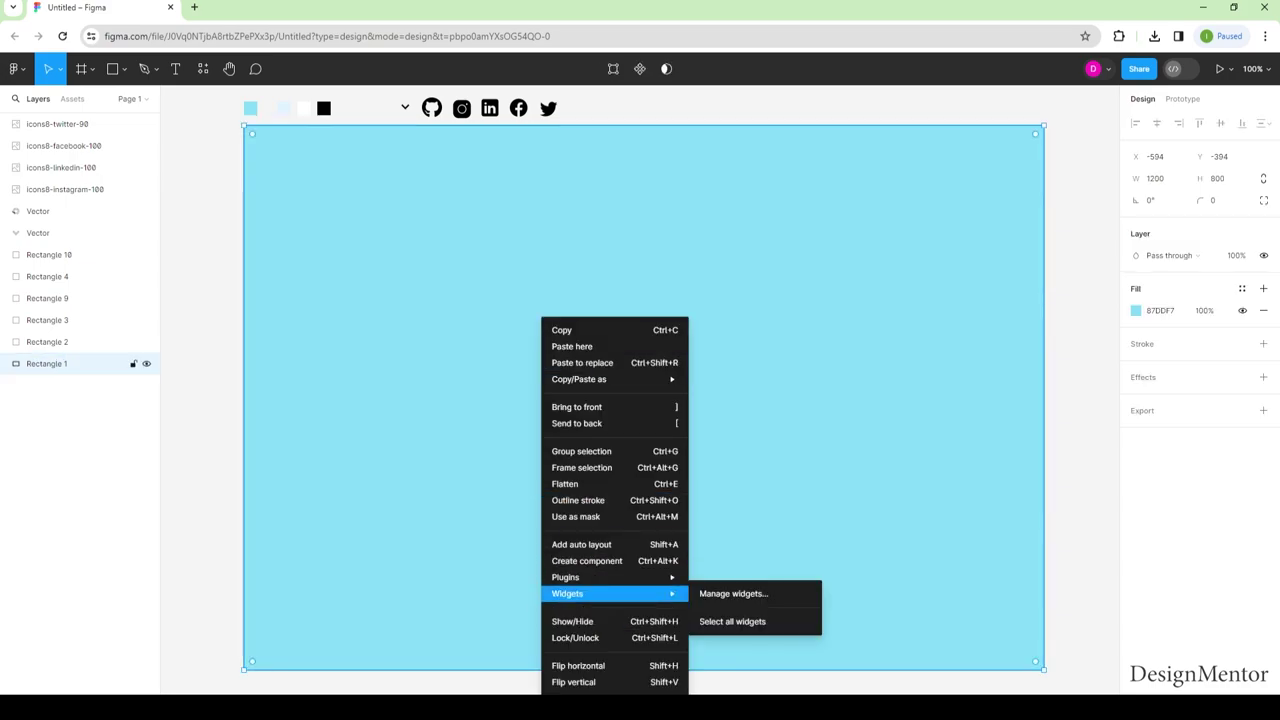
{"action": "key", "text": "Escape"}
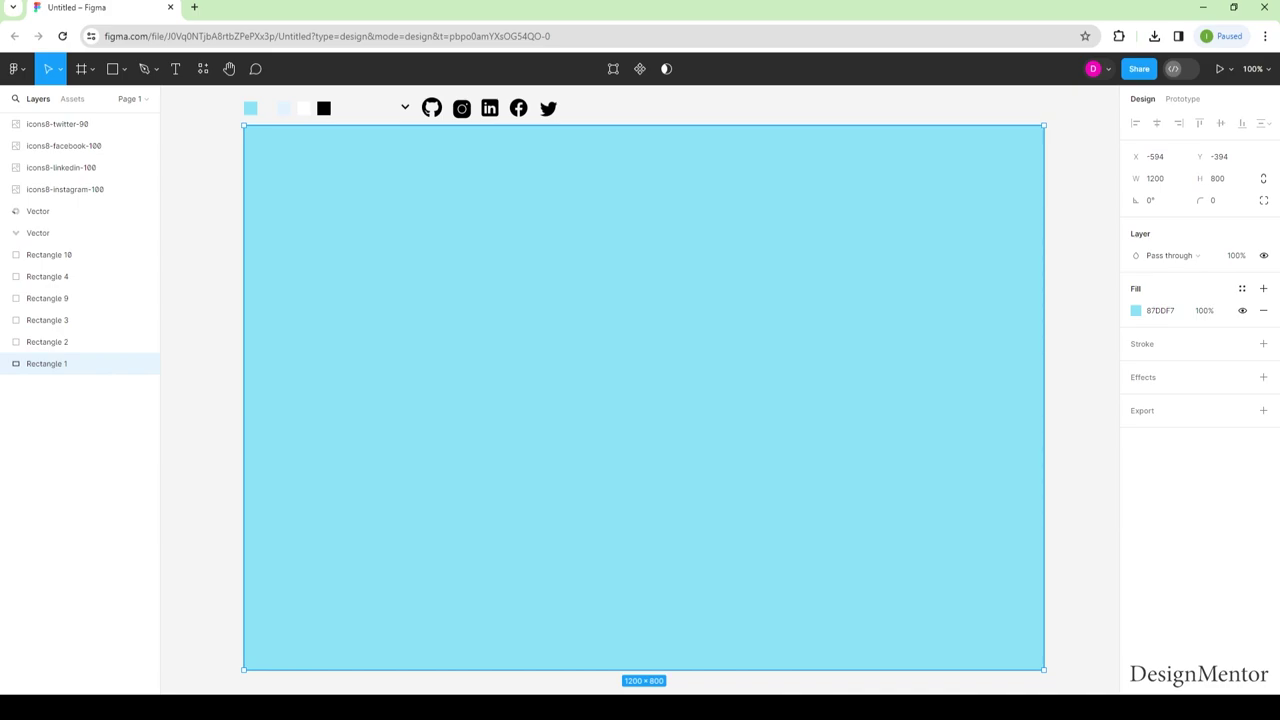
{"action": "key", "text": "Escape"}
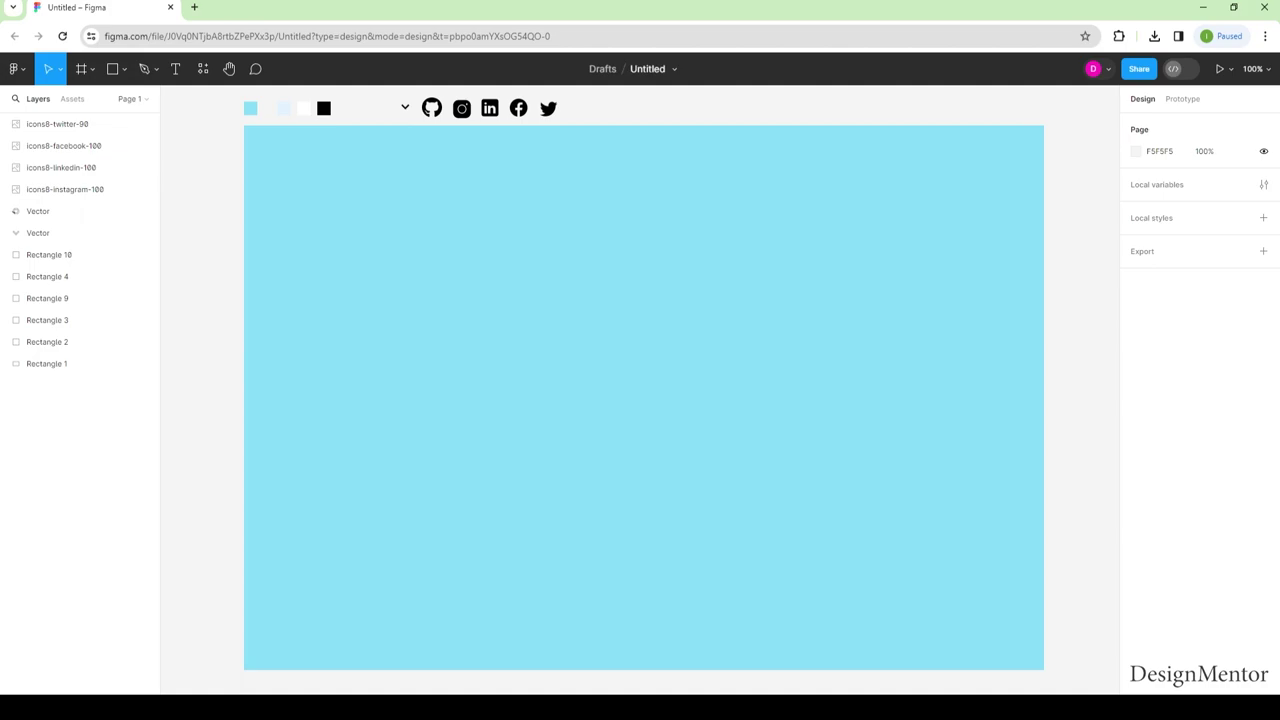
Add a 500×500 square filled with the pale E2F2FF swatch colour
{"action": "left_click", "coordinate": [112, 68]}
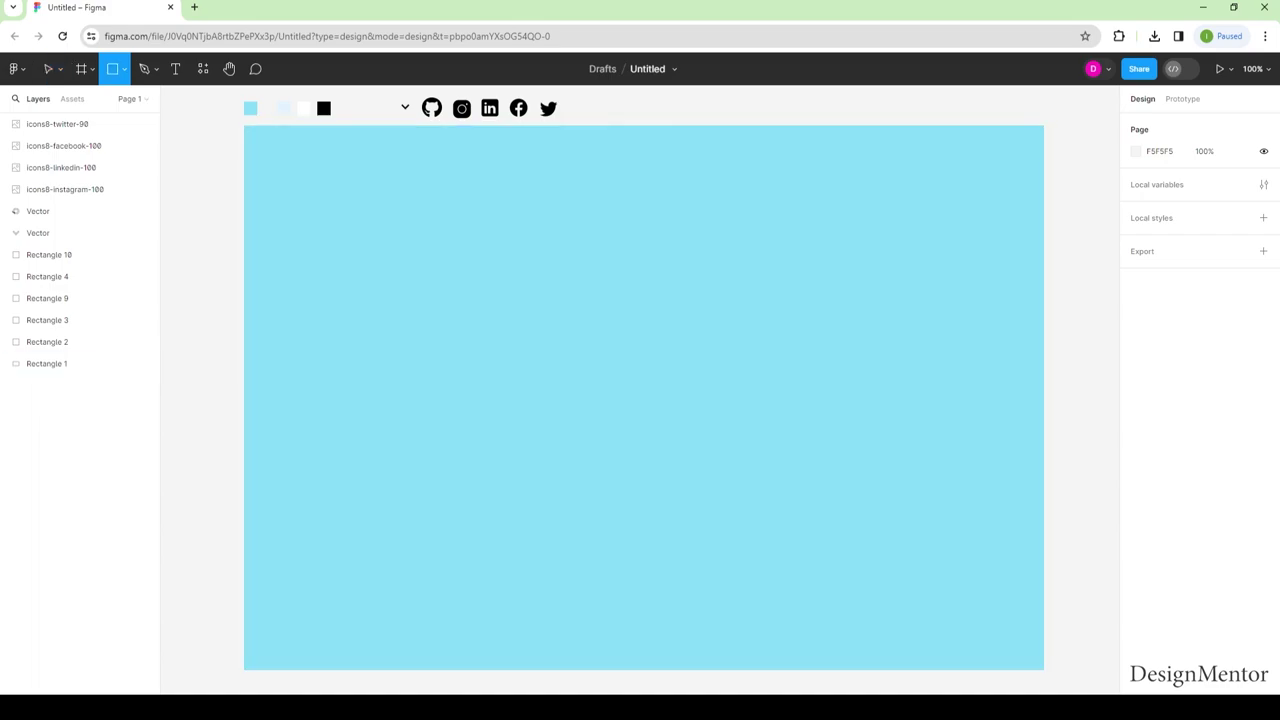
{"action": "left_click", "coordinate": [515, 273]}
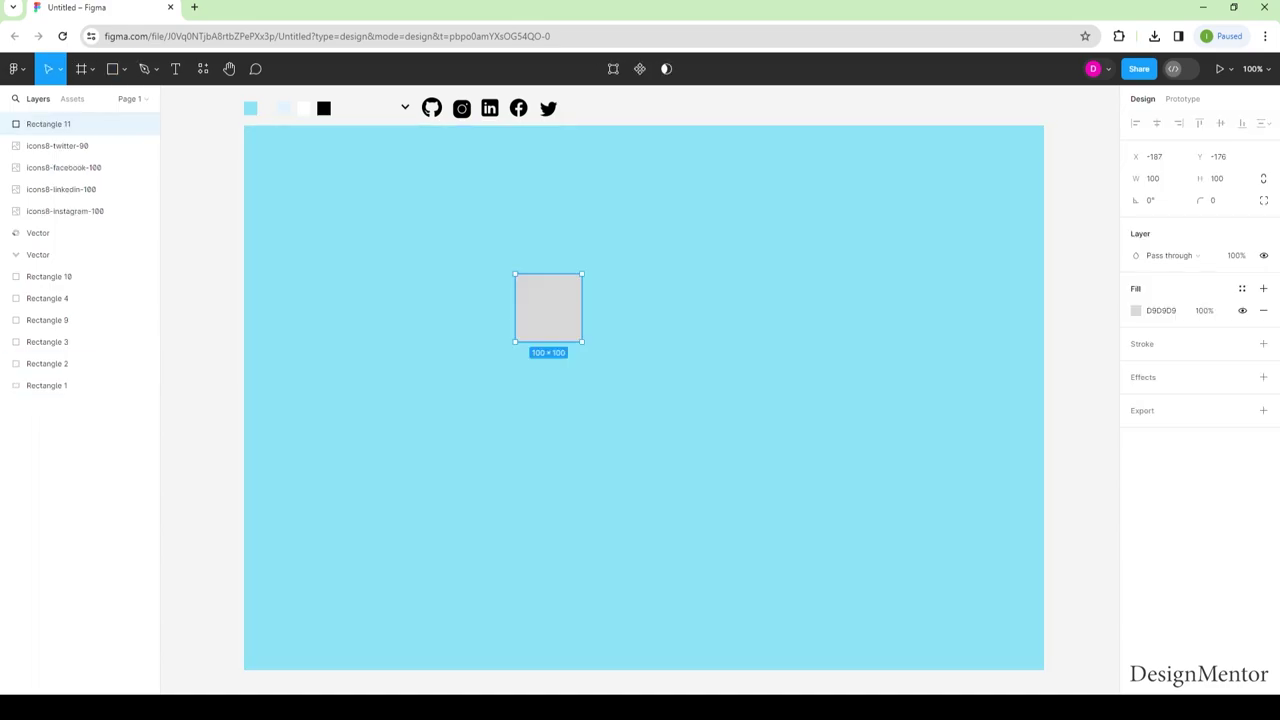
{"action": "key", "text": "i"}
{"action": "left_click", "coordinate": [284, 108]}
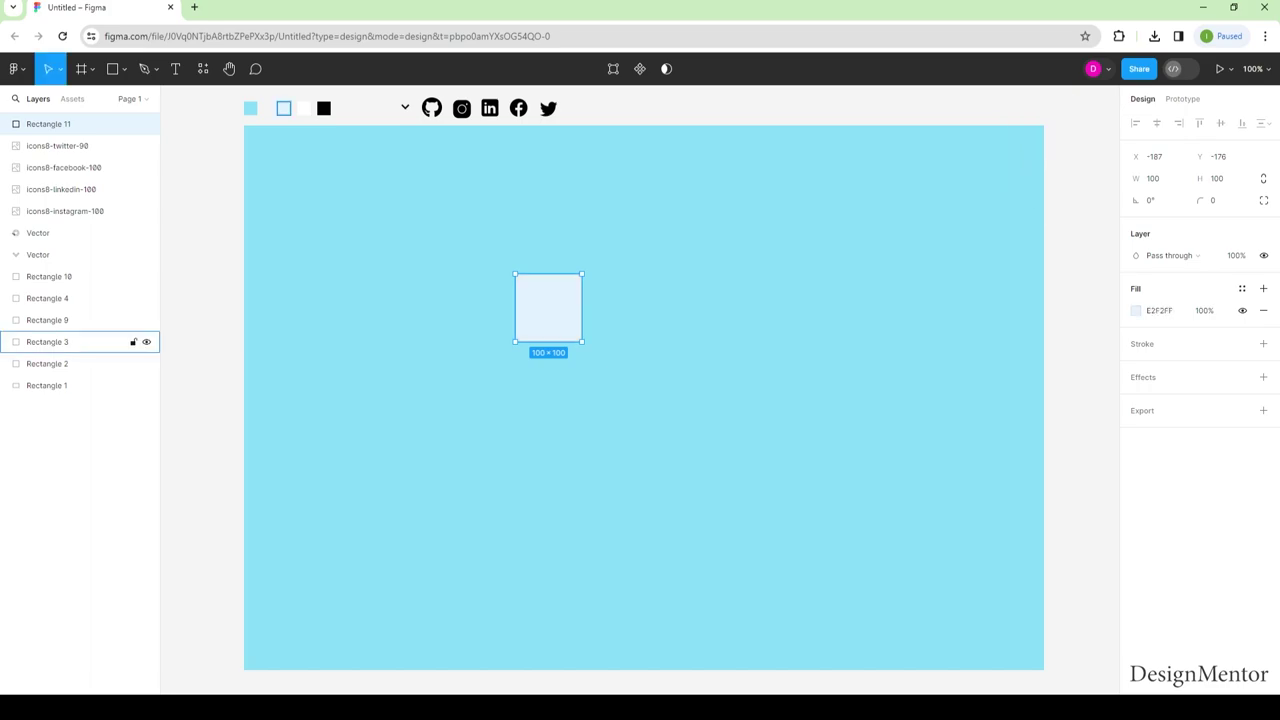
{"action": "left_click", "coordinate": [1155, 178]}
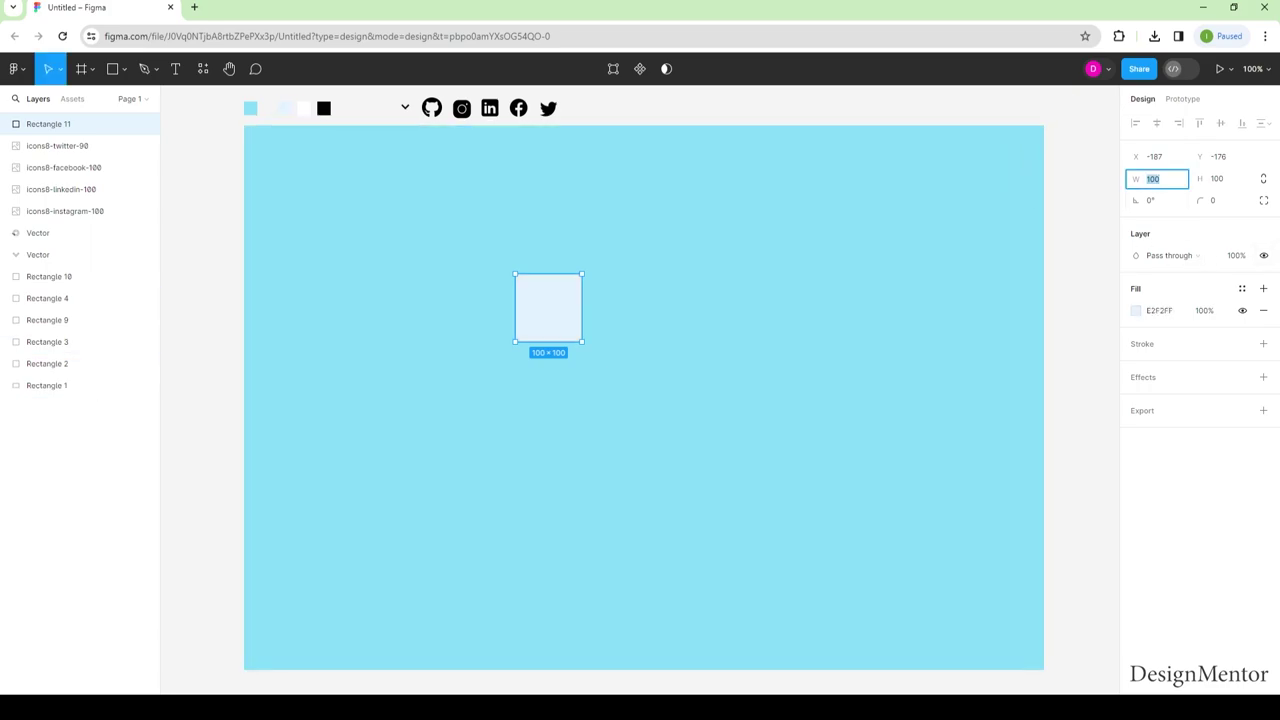
{"action": "type", "text": "500"}
{"action": "key", "text": "Tab"}
{"action": "type", "text": "500"}
{"action": "key", "text": "Return"}
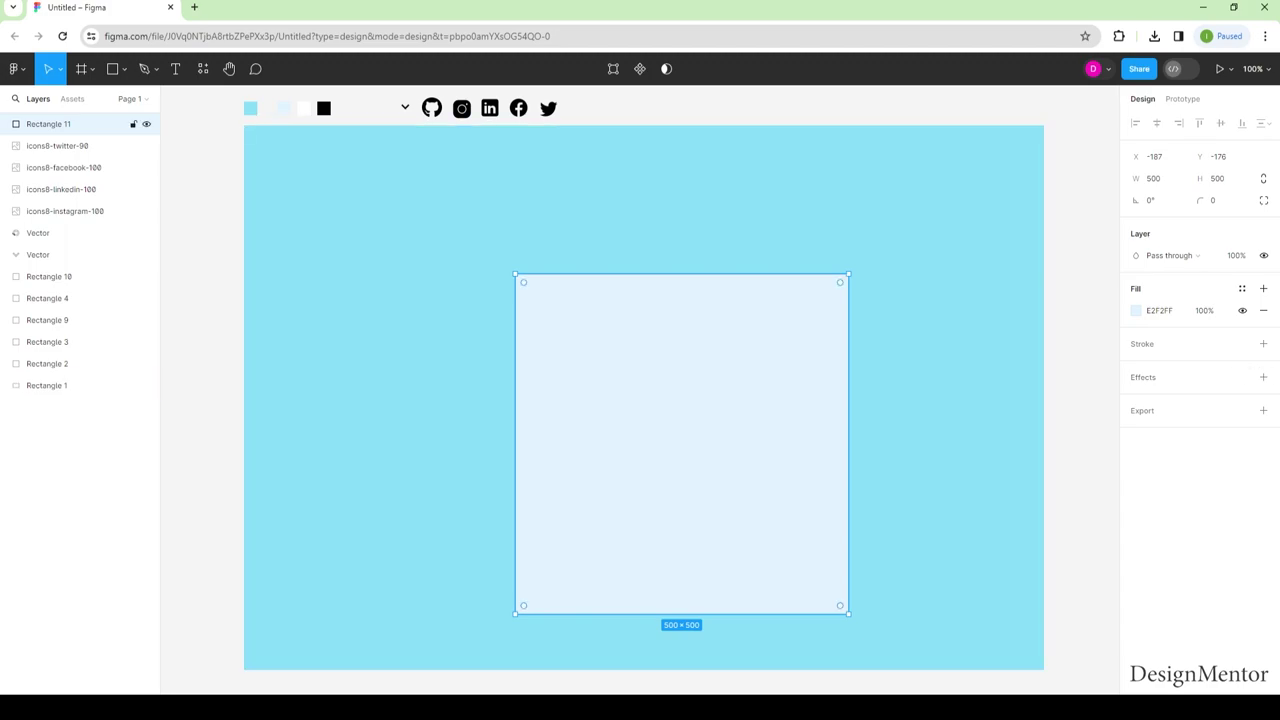
Centre the square on the blue background and lock the background rectangle
{"action": "left_click", "coordinate": [46, 385], "text": "shift"}
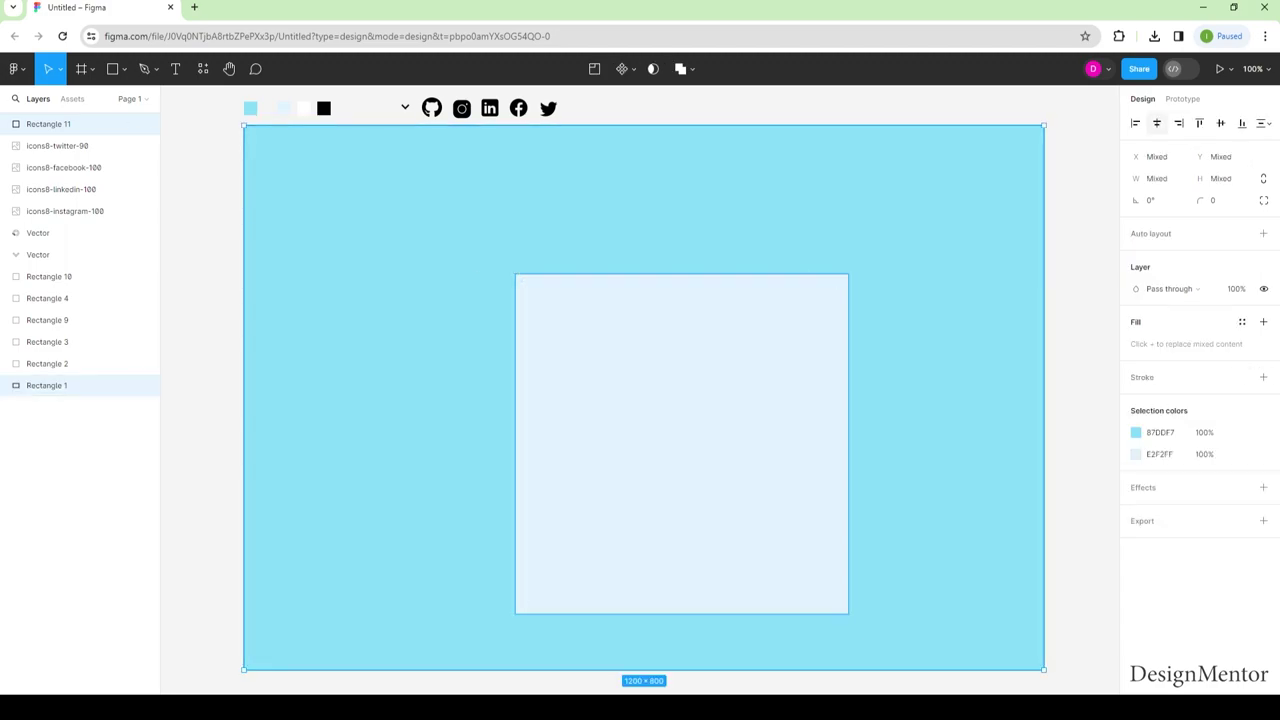
{"action": "left_click", "coordinate": [1157, 122]}
{"action": "left_click", "coordinate": [1220, 122]}
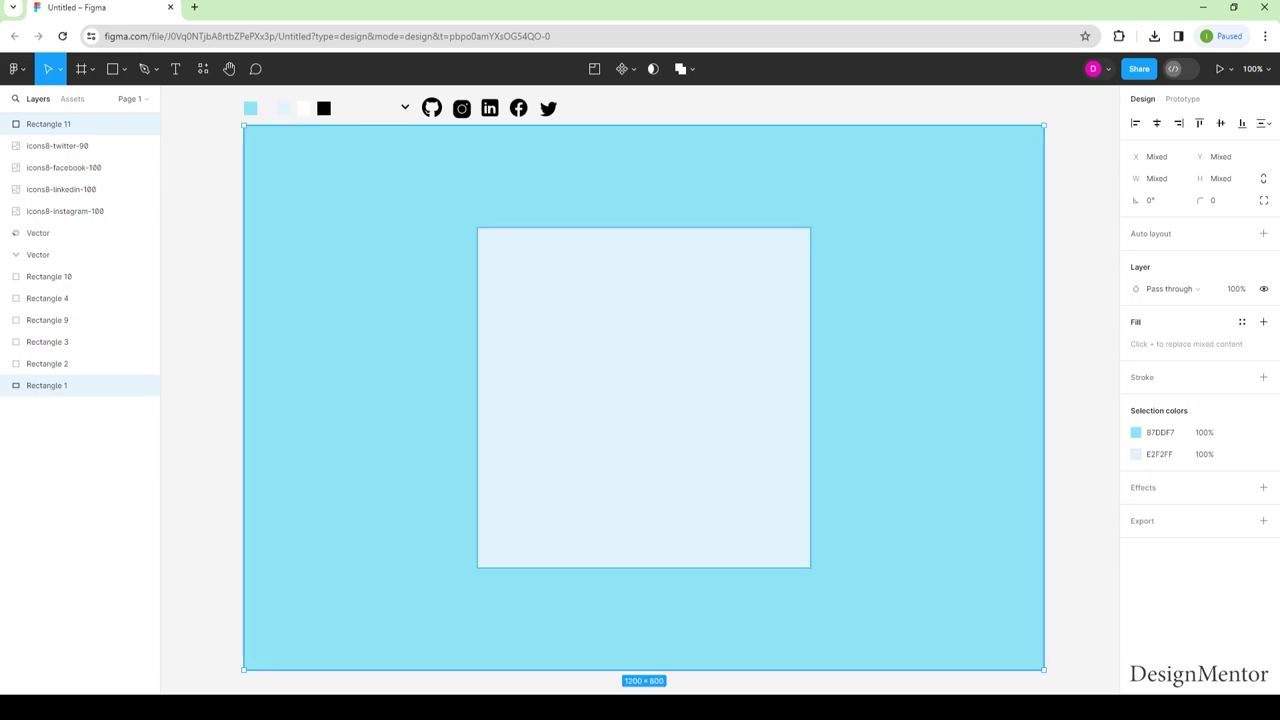
{"action": "right_click", "coordinate": [1004, 320]}
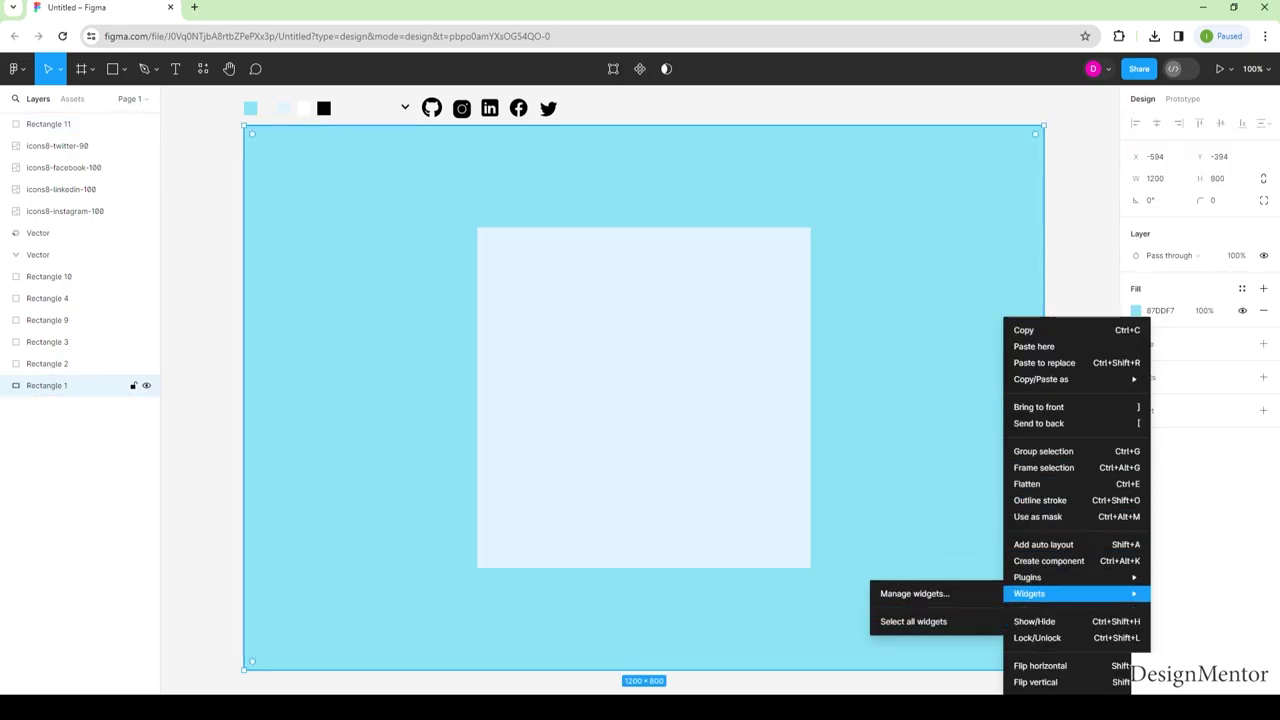
{"action": "left_click", "coordinate": [1037, 637]}
Give the pale card a corner radius of 20
{"action": "left_click", "coordinate": [60, 123]}
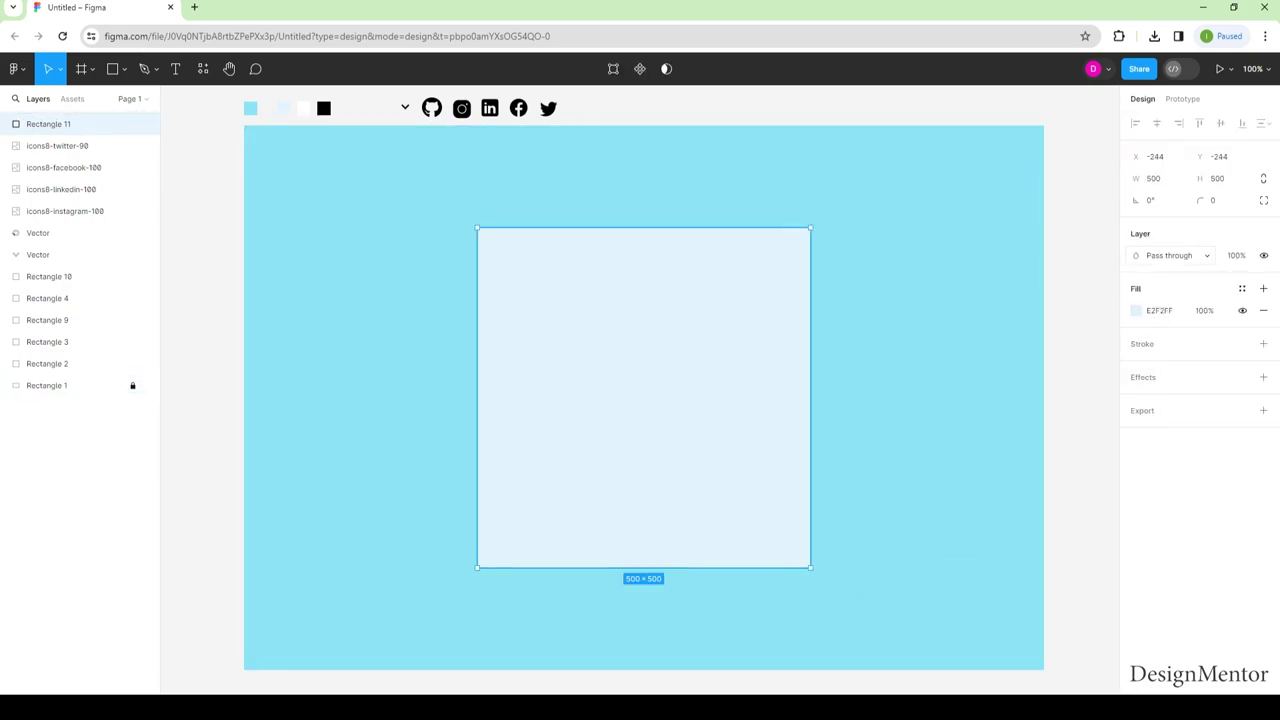
{"action": "left_click", "coordinate": [1220, 200]}
{"action": "type", "text": "2"}
{"action": "type", "text": "0"}
{"action": "key", "text": "Return"}
{"action": "key", "text": "Escape"}
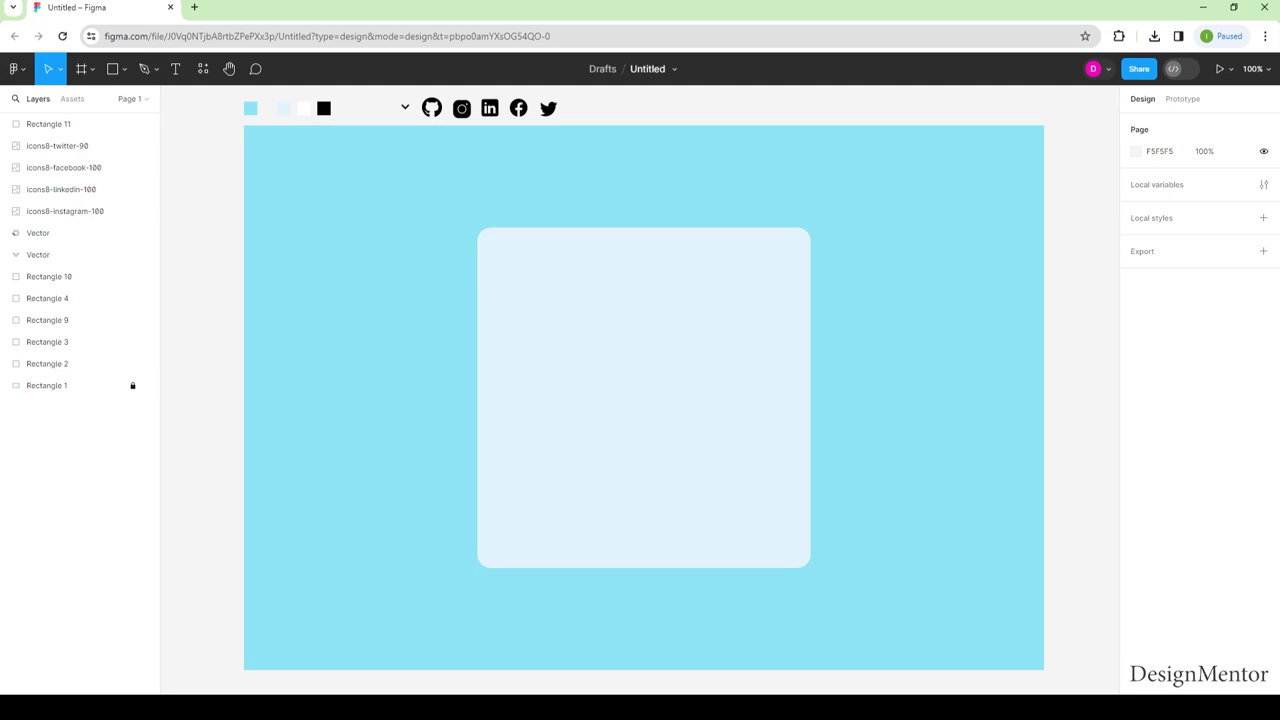
{"action": "key", "text": "r"}
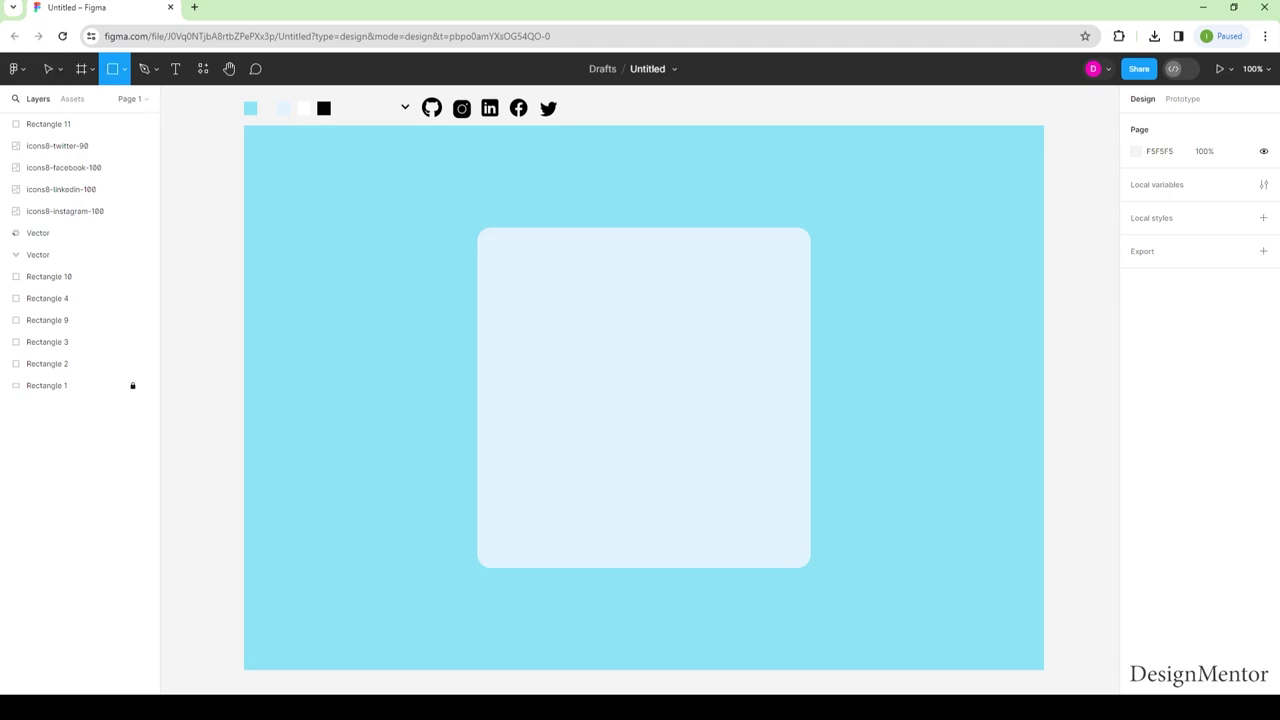
Add a 445×80 rectangle inside the card
{"action": "left_click", "coordinate": [502, 271]}
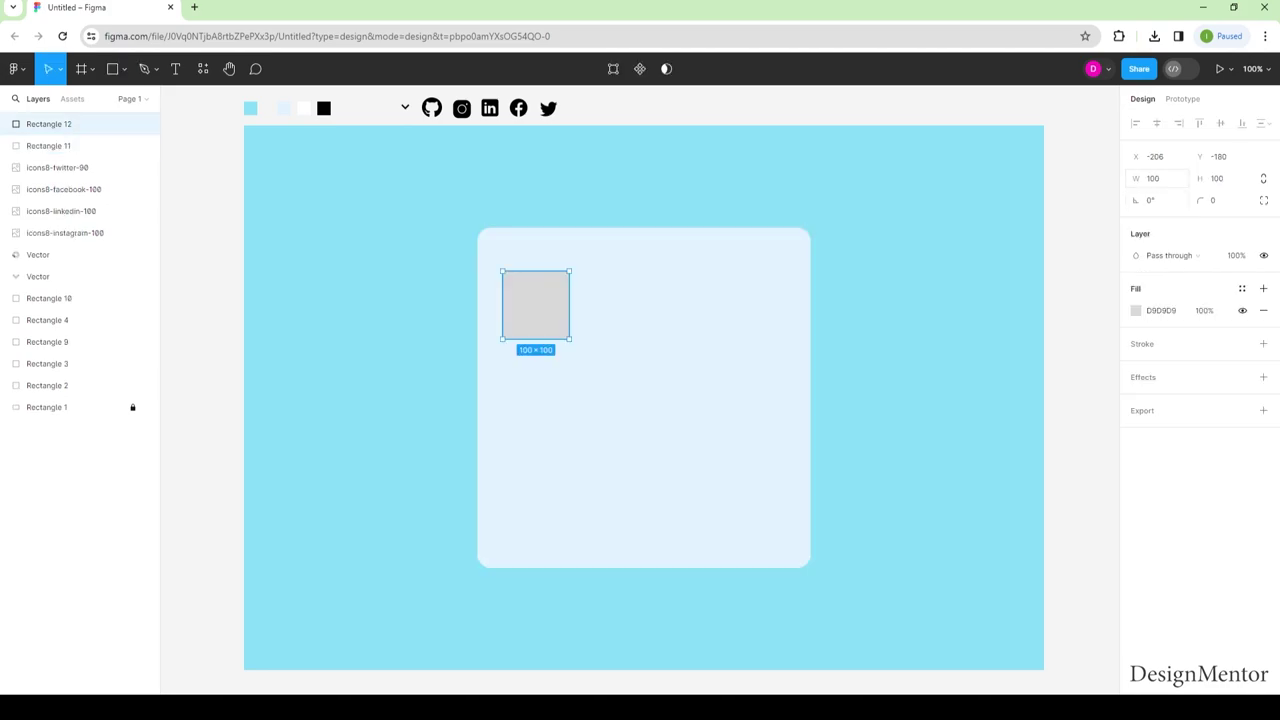
{"action": "left_click", "coordinate": [1160, 178]}
{"action": "type", "text": "445"}
{"action": "key", "text": "Tab"}
{"action": "type", "text": "80"}
{"action": "key", "text": "Return"}
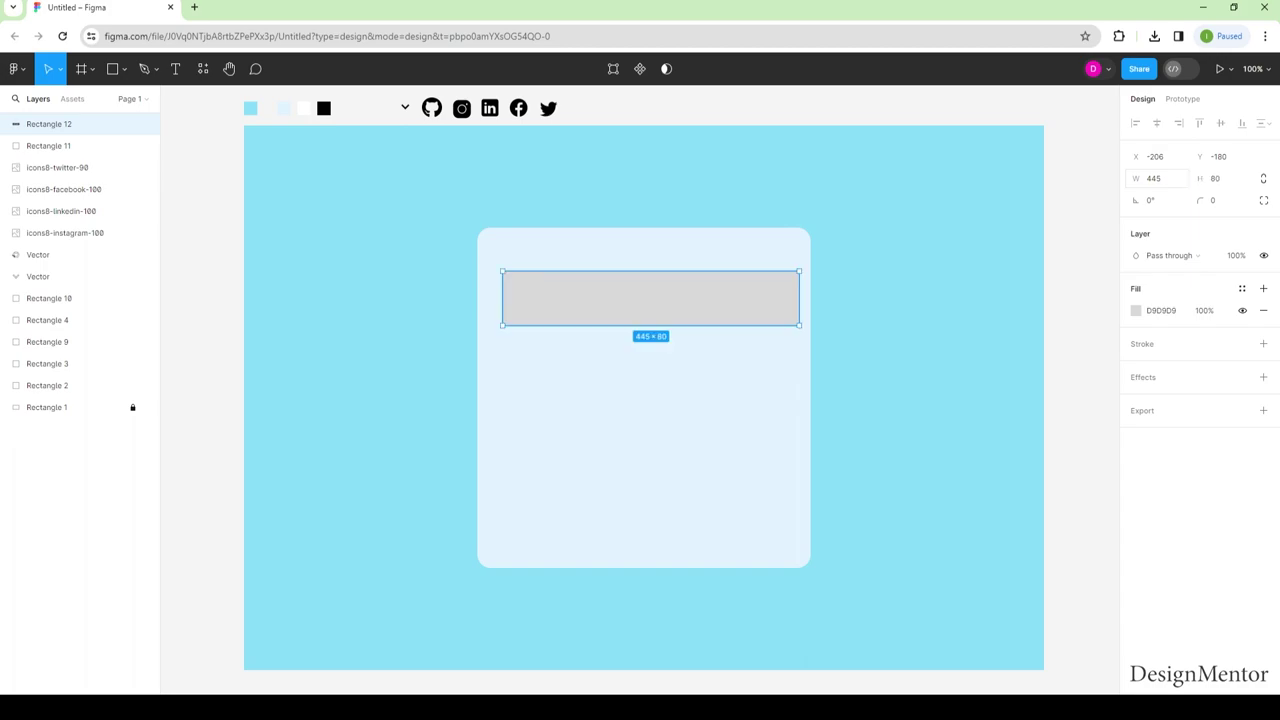
Fill the bar white, round its corners by 10, and move it near the card's top
{"action": "key", "text": "i"}
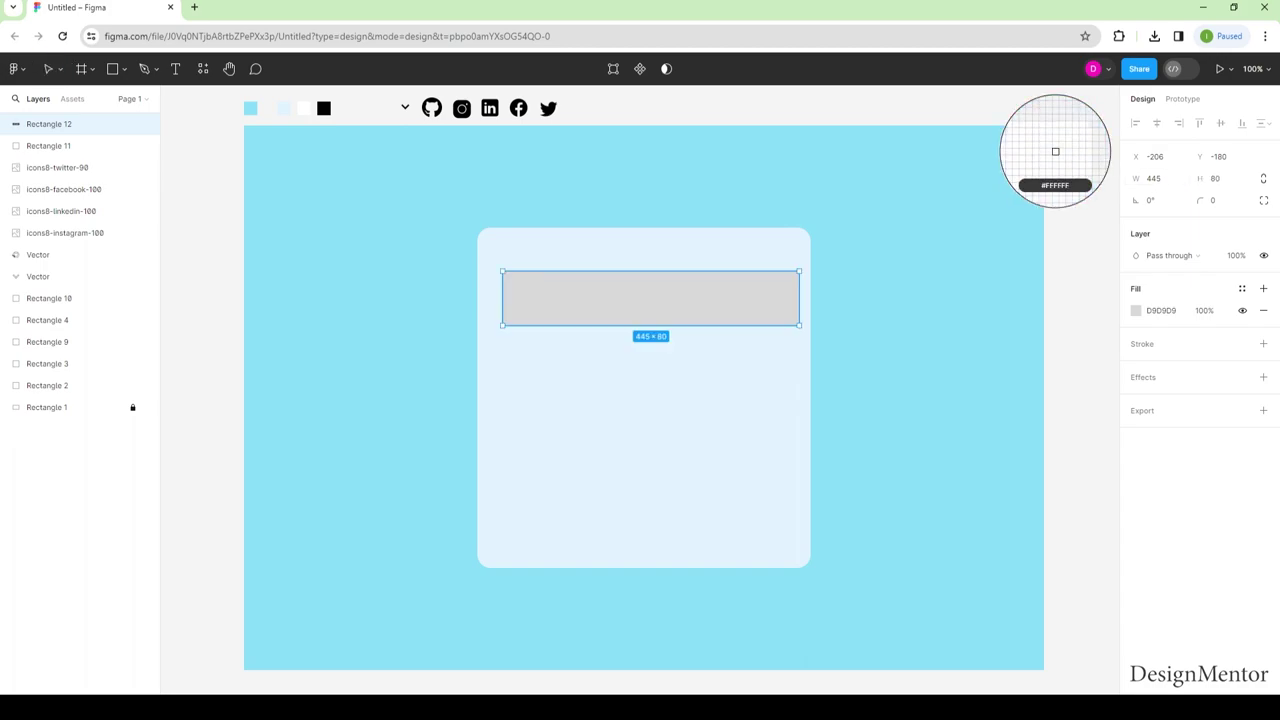
{"action": "left_click", "coordinate": [303, 108]}
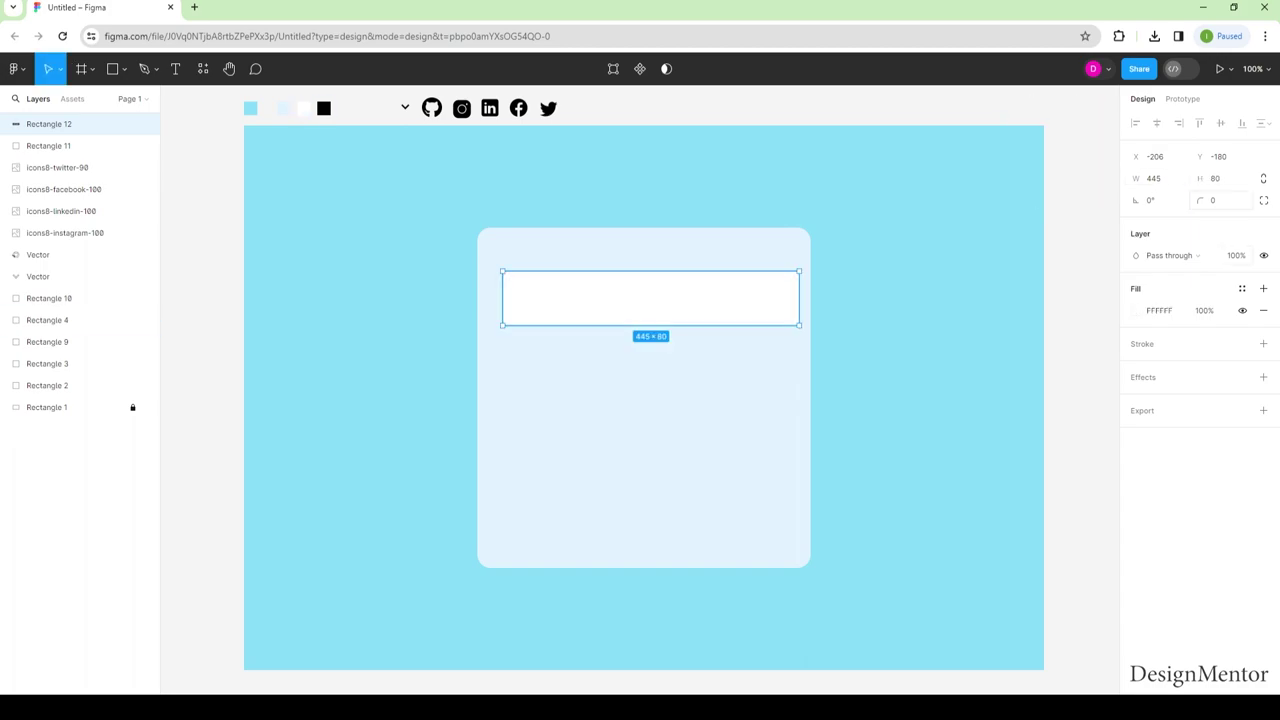
{"action": "left_click", "coordinate": [1215, 200]}
{"action": "type", "text": "10"}
{"action": "key", "text": "Return"}
{"action": "key", "text": "Escape"}
{"action": "mouse_move", "coordinate": [650, 298]}
{"action": "left_mouse_down"}
{"action": "mouse_move", "coordinate": [637, 298]}
{"action": "mouse_move", "coordinate": [643, 274]}
{"action": "left_mouse_up"}
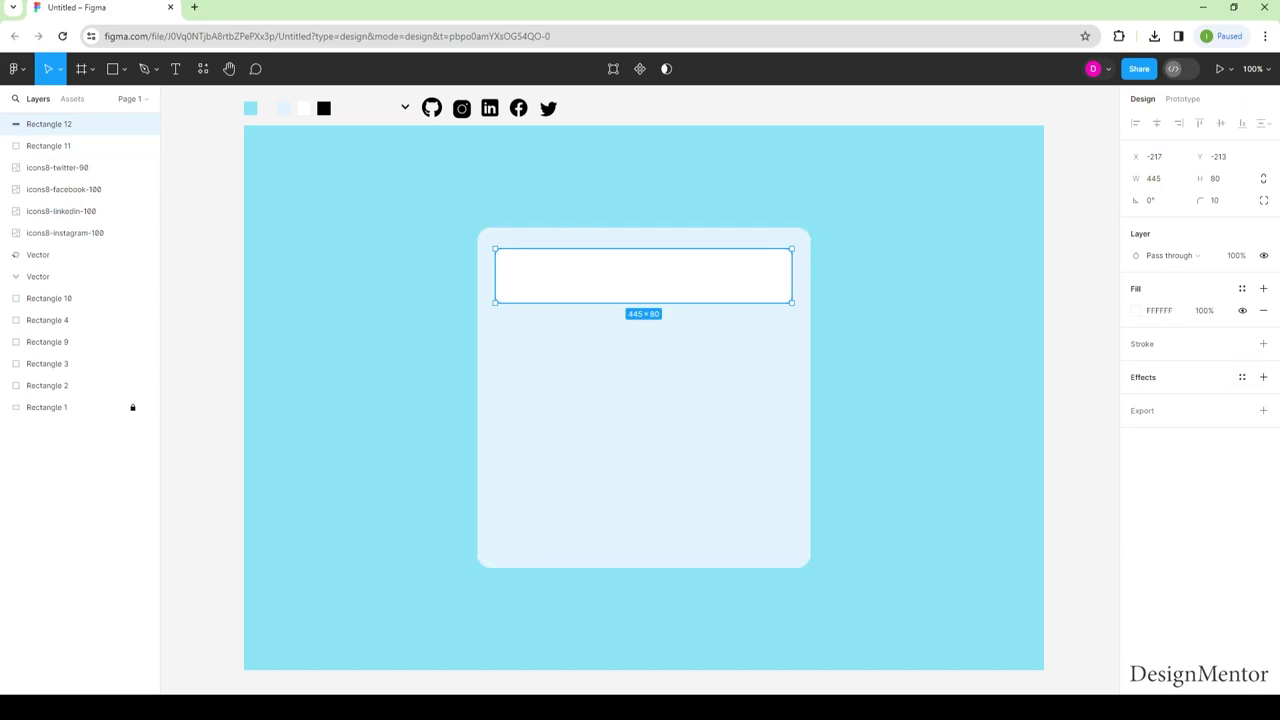
Add a drop shadow to the white header bar
{"action": "left_click", "coordinate": [1263, 377]}
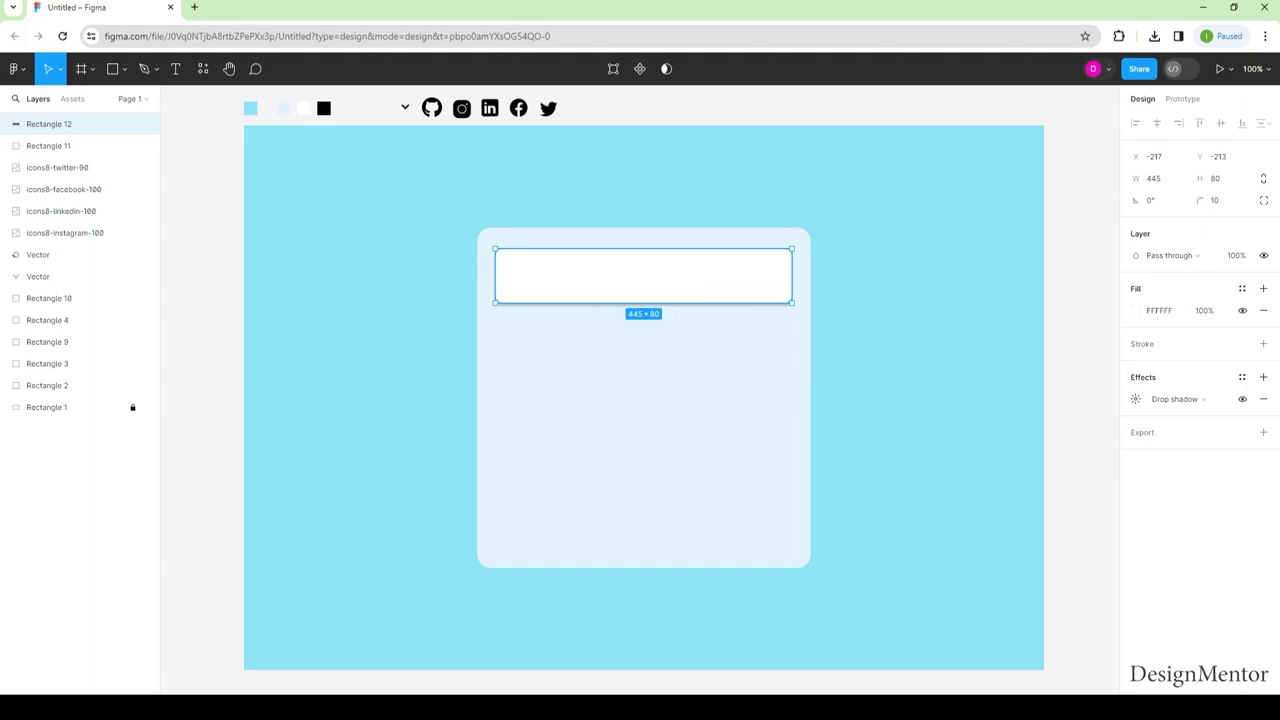
{"action": "key", "text": "Escape"}
{"action": "left_click", "coordinate": [60, 123]}
Paste a copy of the header bar below it and stretch it into a 445×349 panel
{"action": "right_click", "coordinate": [674, 280]}
{"action": "left_click", "coordinate": [692, 290]}
{"action": "right_click", "coordinate": [670, 278]}
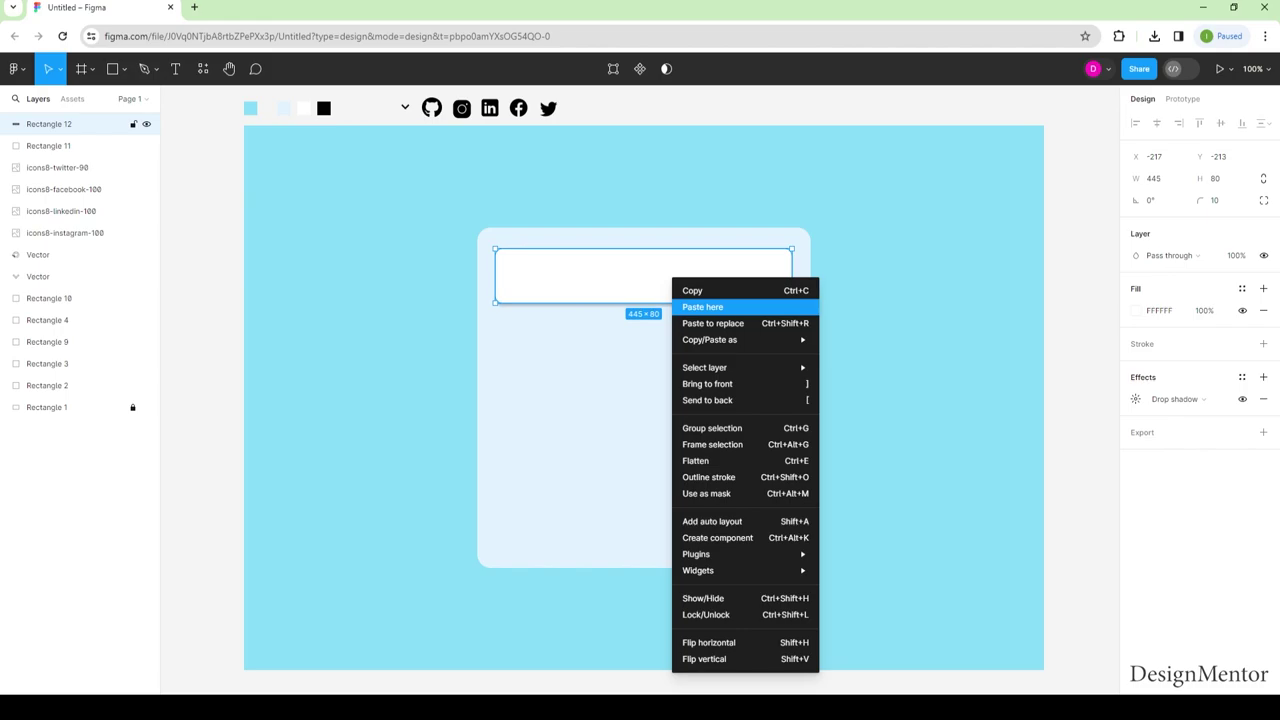
{"action": "left_click", "coordinate": [702, 307]}
{"action": "left_click_drag", "start_coordinate": [702, 307], "coordinate": [520, 344]}
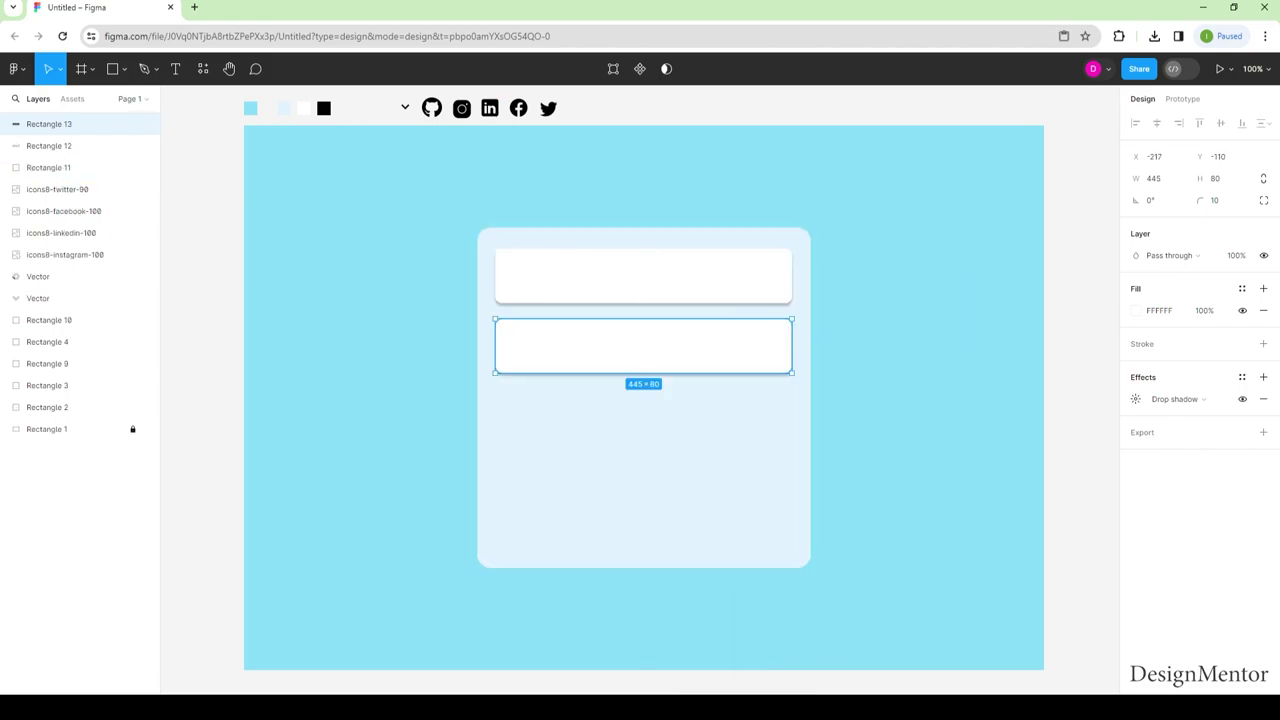
{"action": "left_click_drag", "start_coordinate": [643, 373], "coordinate": [643, 545]}
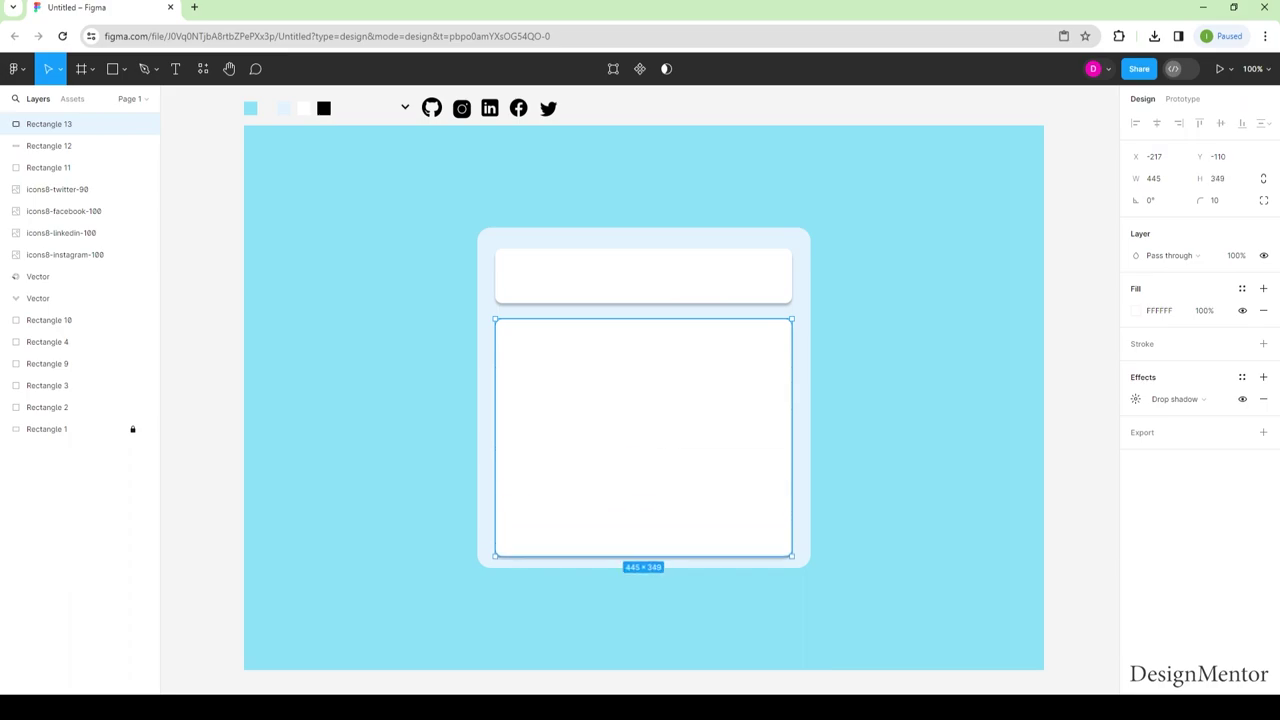
{"action": "key", "text": "Escape"}
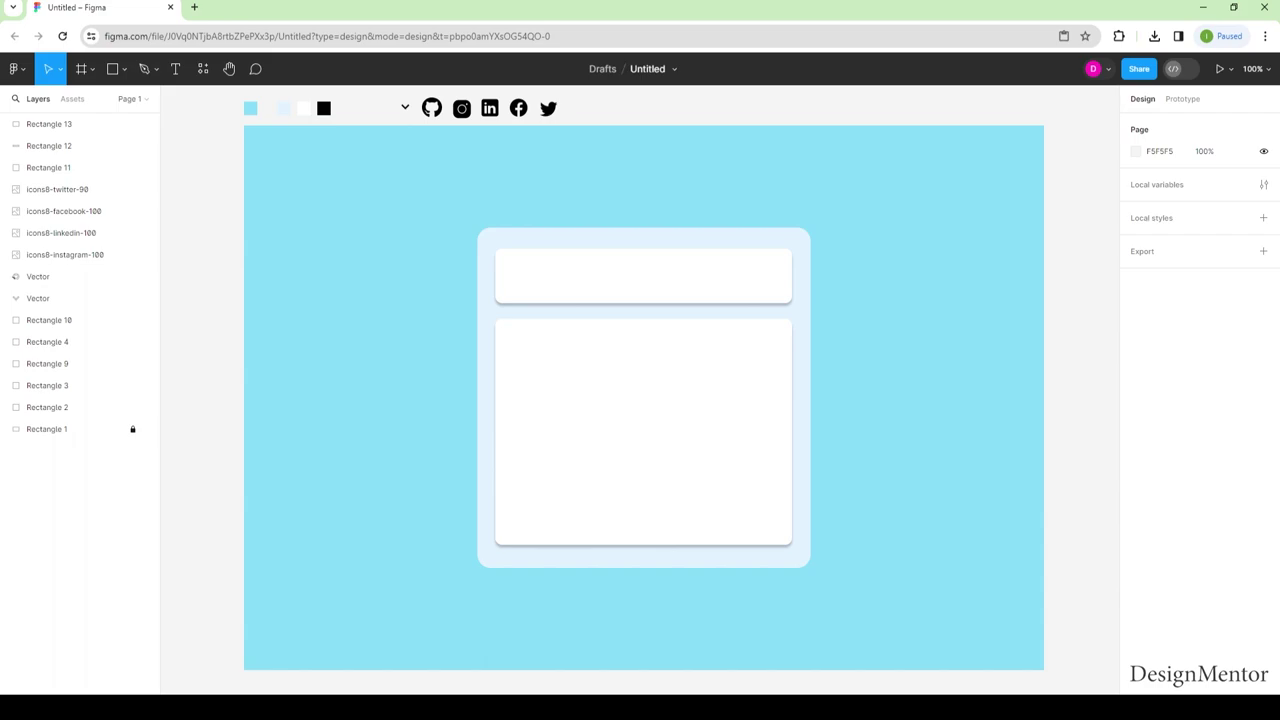
Place a default 100×100 grey D9D9D9 square inside the tall white panel
{"action": "key", "text": "i"}
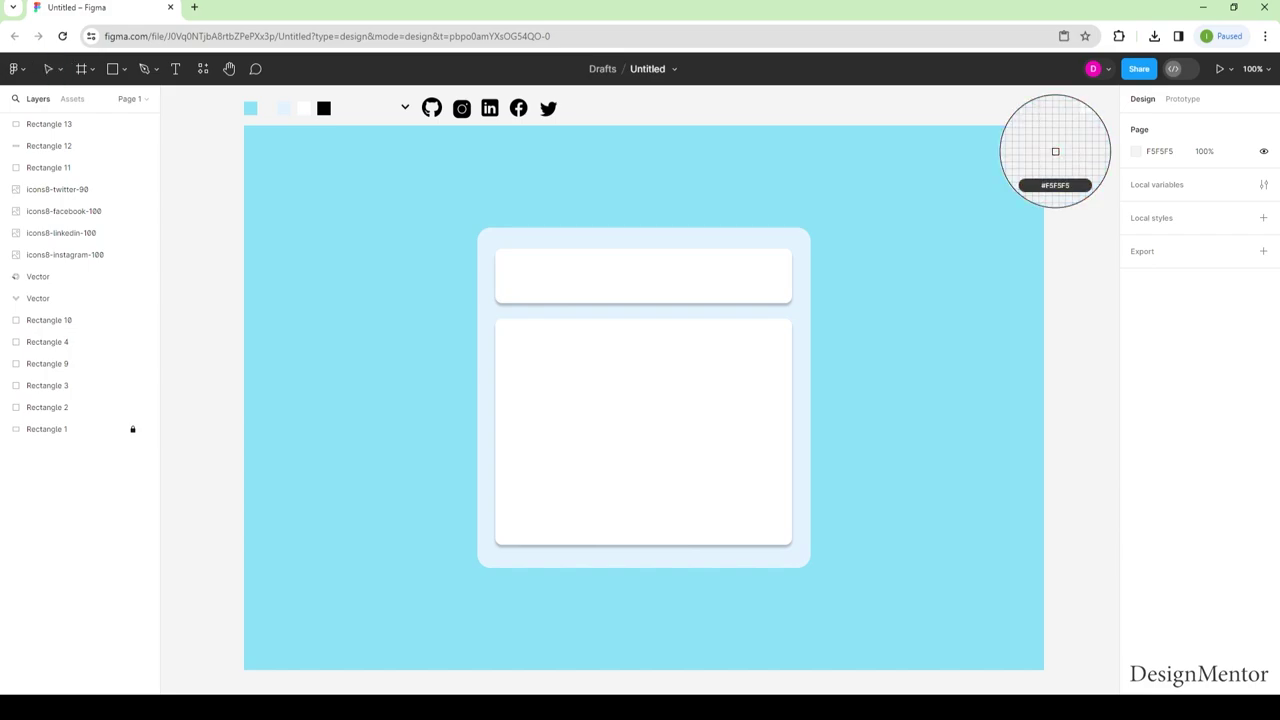
{"action": "key", "text": "Escape"}
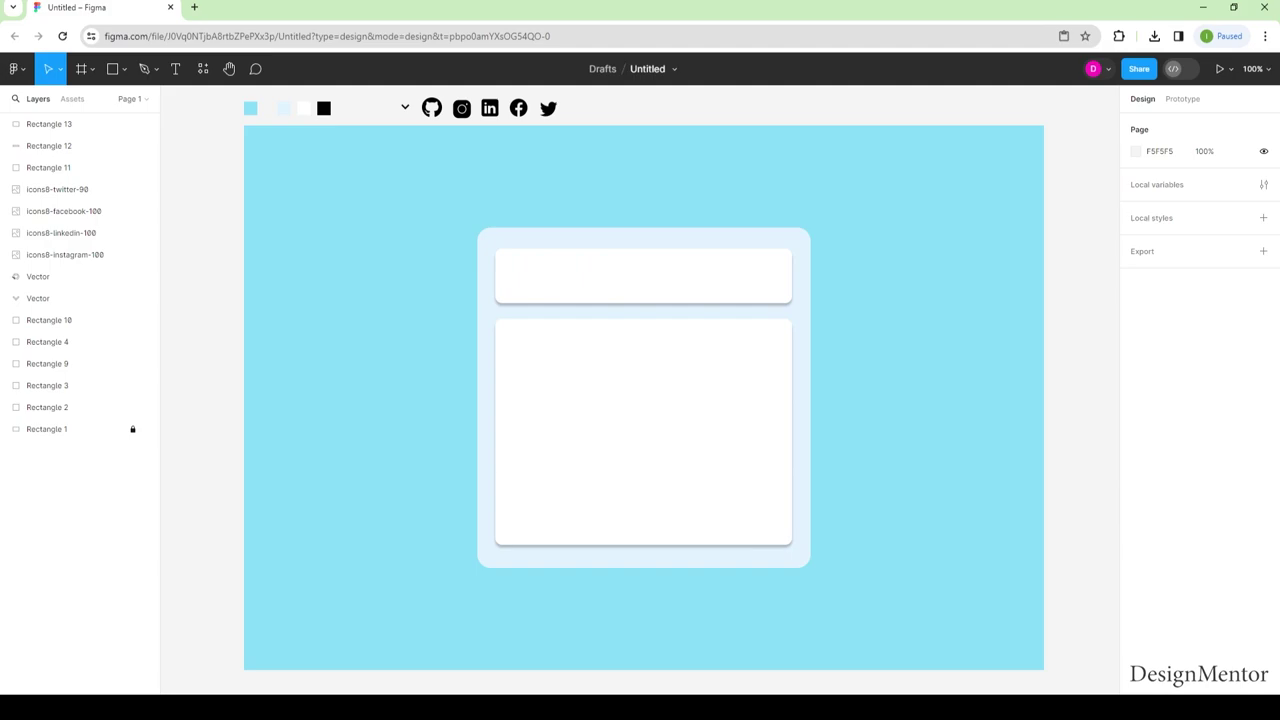
{"action": "key", "text": "r"}
{"action": "key", "text": "v"}
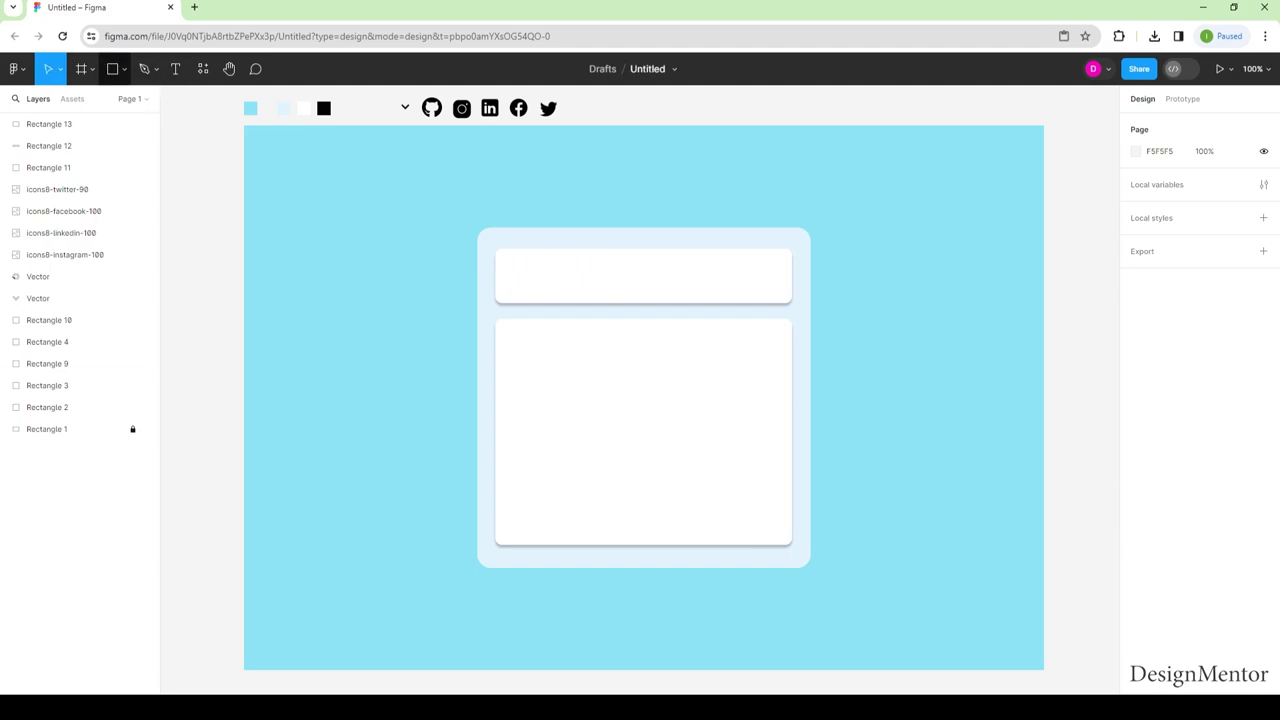
{"action": "key", "text": "r"}
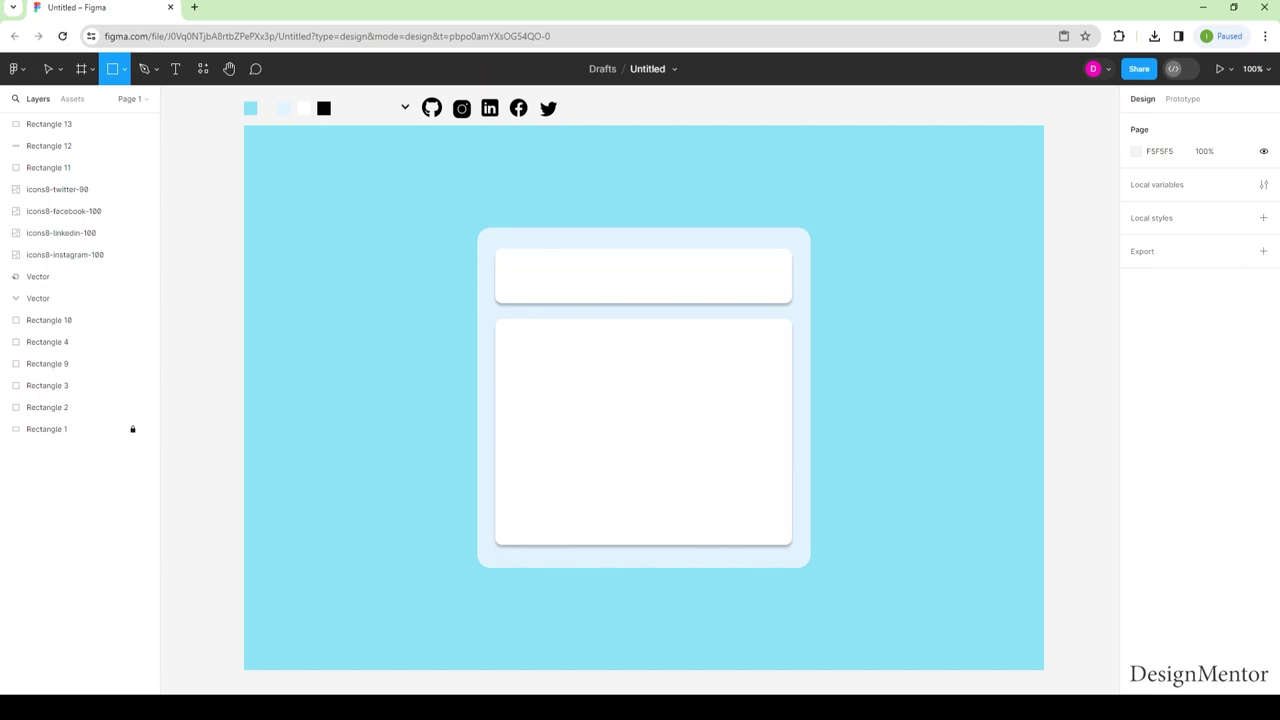
{"action": "left_click", "coordinate": [543, 323]}
{"action": "left_click", "coordinate": [1155, 178]}
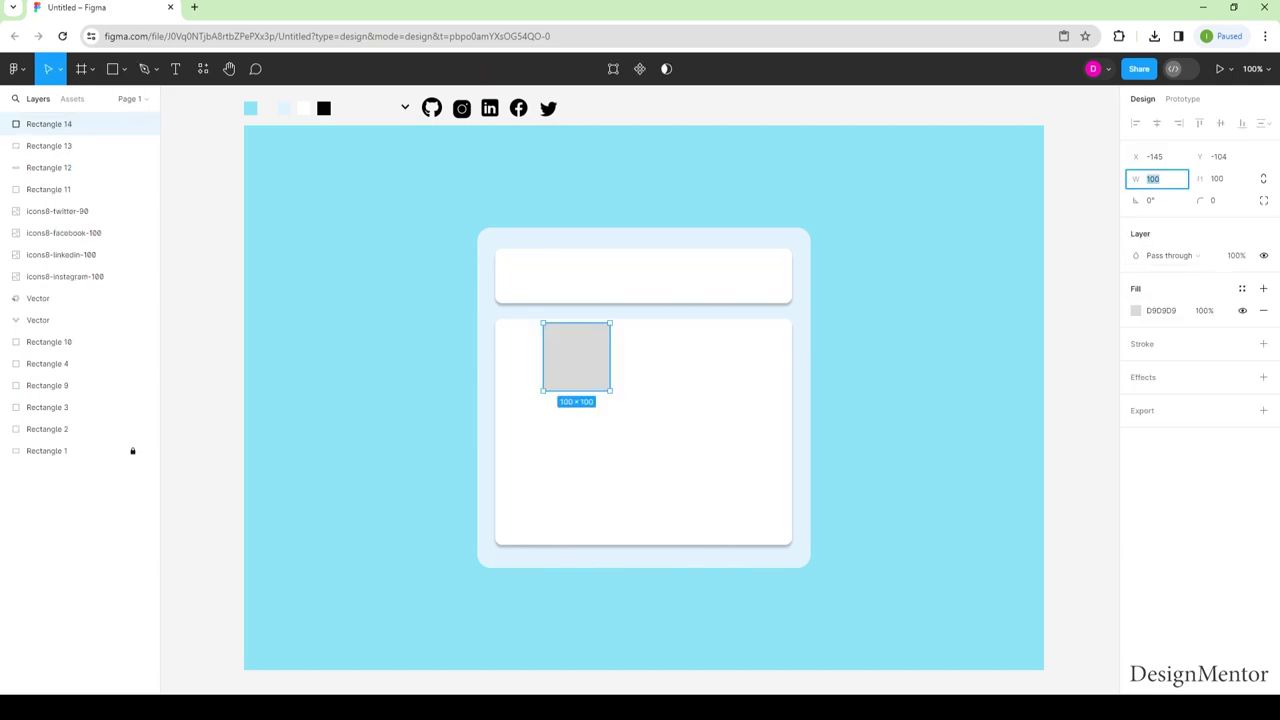
Resize the square to 400×70 with corner radius 10 and move it to the panel's top
{"action": "type", "text": "400"}
{"action": "key", "text": "Tab"}
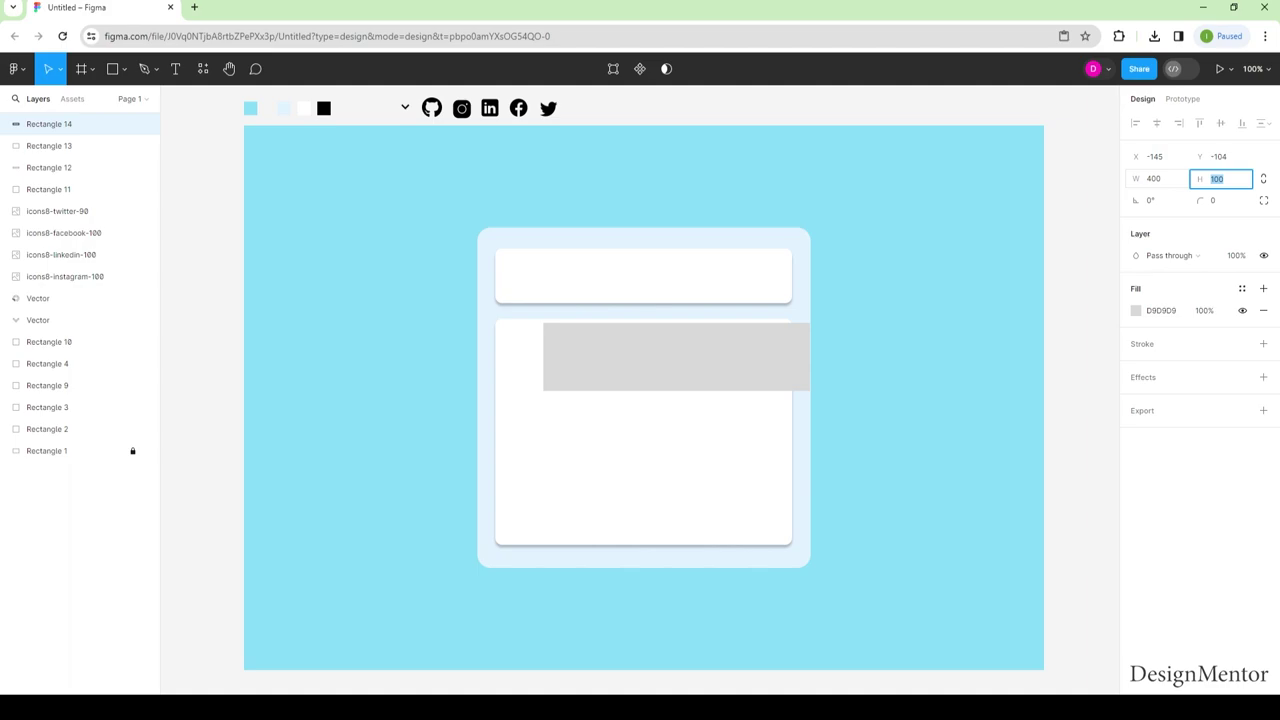
{"action": "type", "text": "70"}
{"action": "key", "text": "Return"}
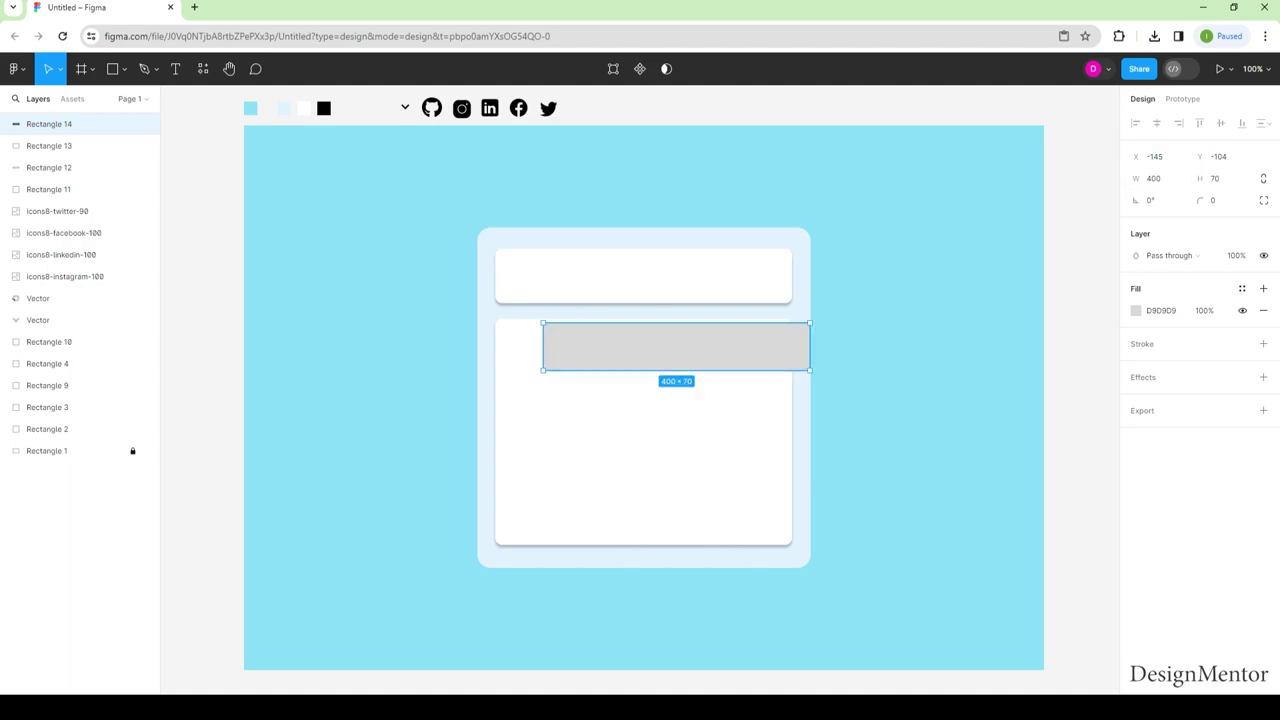
{"action": "left_click", "coordinate": [1220, 200]}
{"action": "type", "text": "10"}
{"action": "key", "text": "Return"}
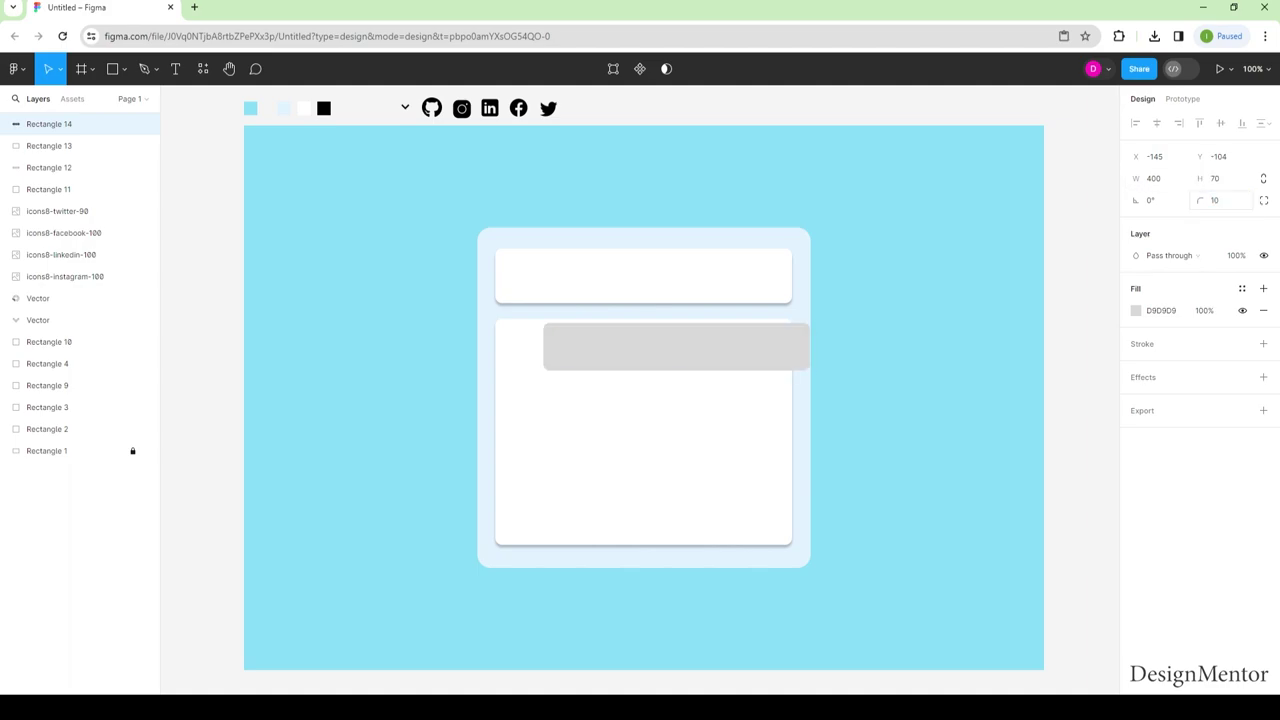
{"action": "left_click_drag", "start_coordinate": [676, 346], "coordinate": [641, 356]}
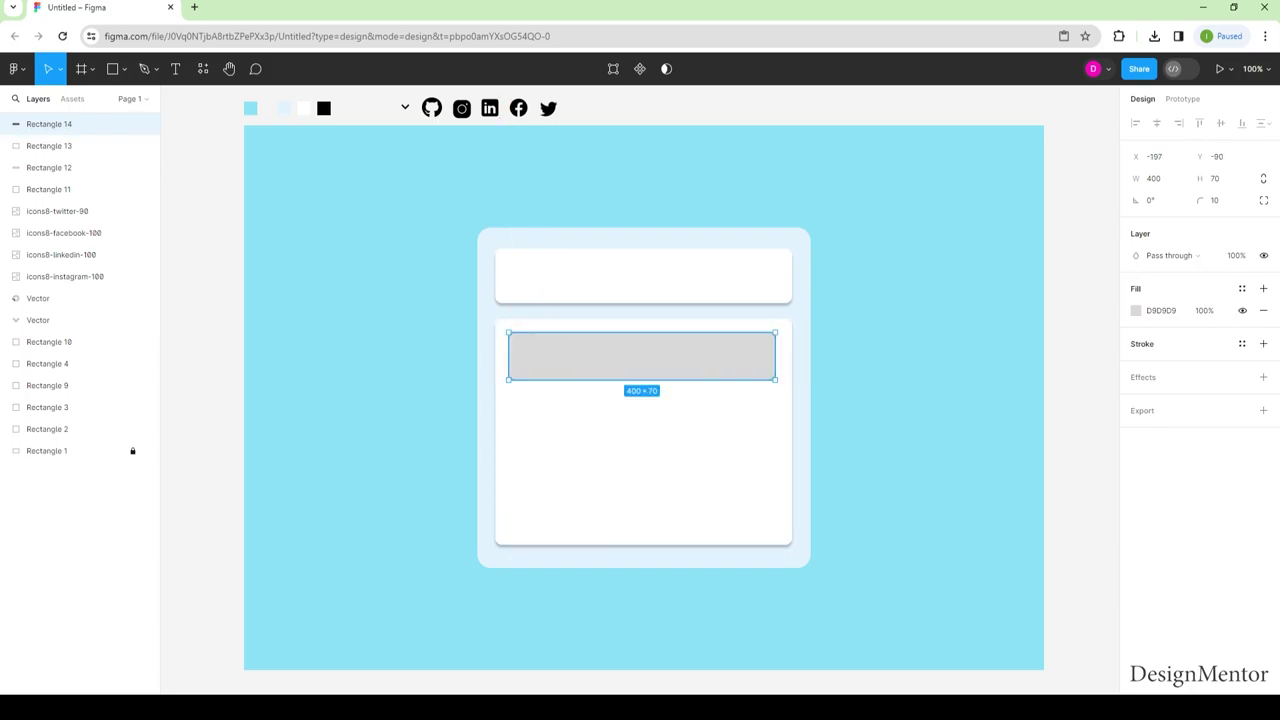
Change the bar's fill to light grey F3F3F3
{"action": "left_click", "coordinate": [1136, 310]}
{"action": "type", "text": "F3F3F3"}
{"action": "key", "text": "Return"}
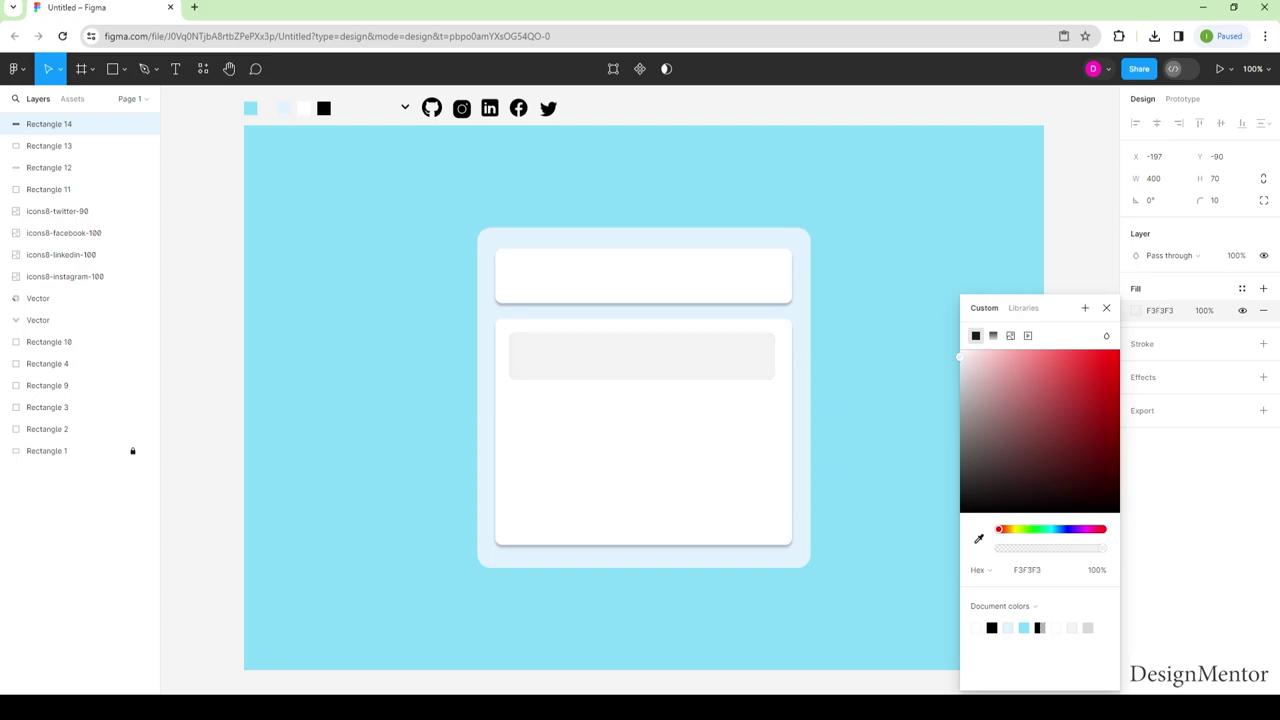
{"action": "key", "text": "Escape"}
{"action": "key", "text": "Escape"}
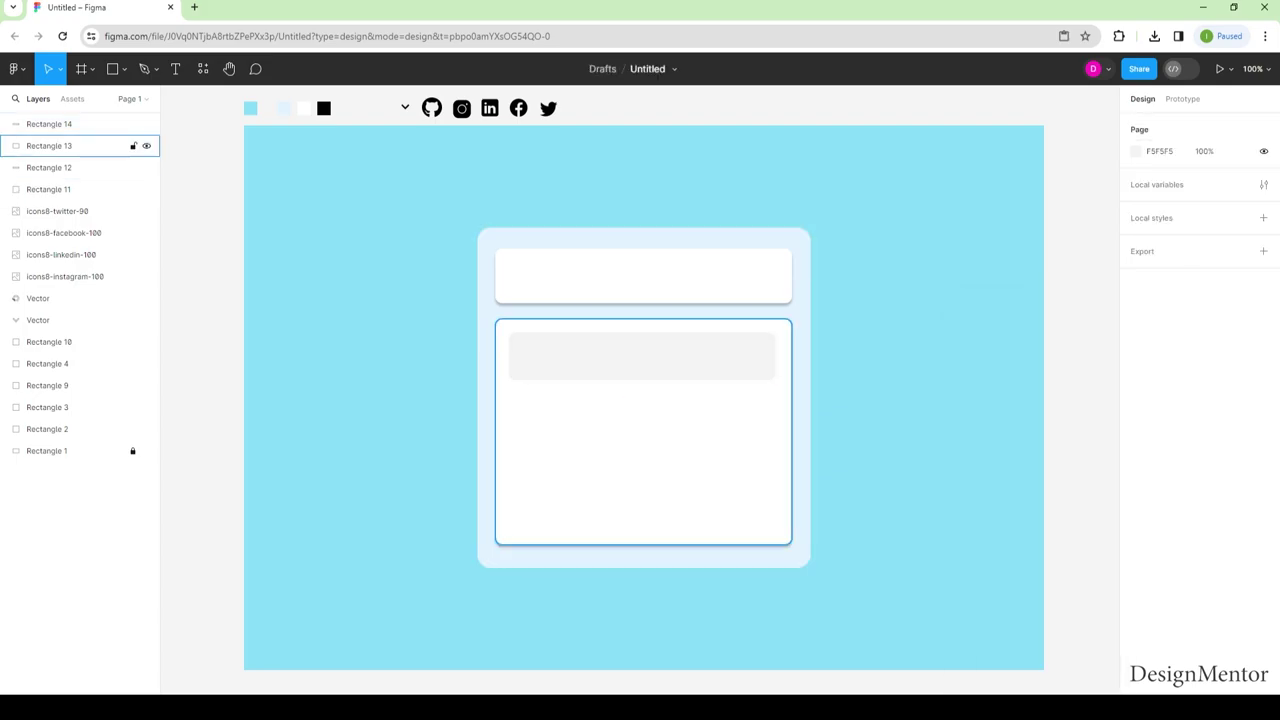
{"action": "key", "text": "t"}
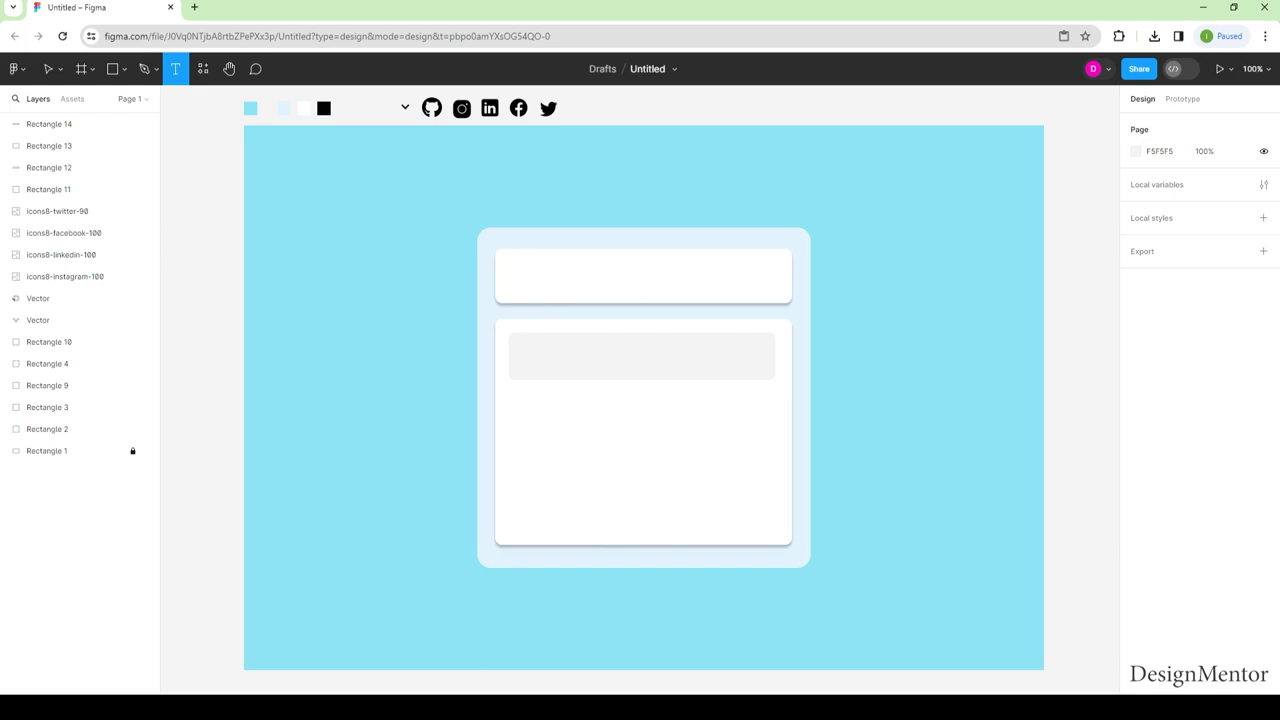
Set the text style to Open Sans SemiBold, size 22
{"action": "left_click", "coordinate": [528, 276]}
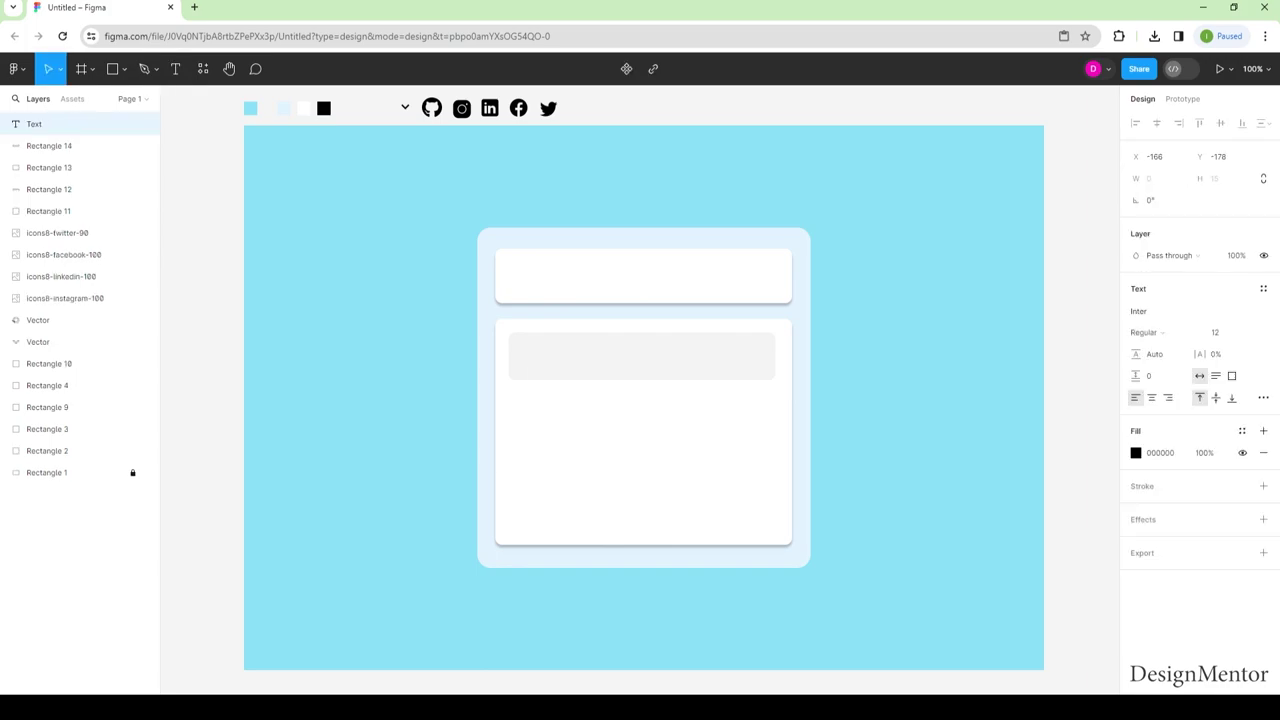
{"action": "left_click", "coordinate": [1224, 332]}
{"action": "type", "text": "22"}
{"action": "key", "text": "Return"}
{"action": "left_click", "coordinate": [1138, 311]}
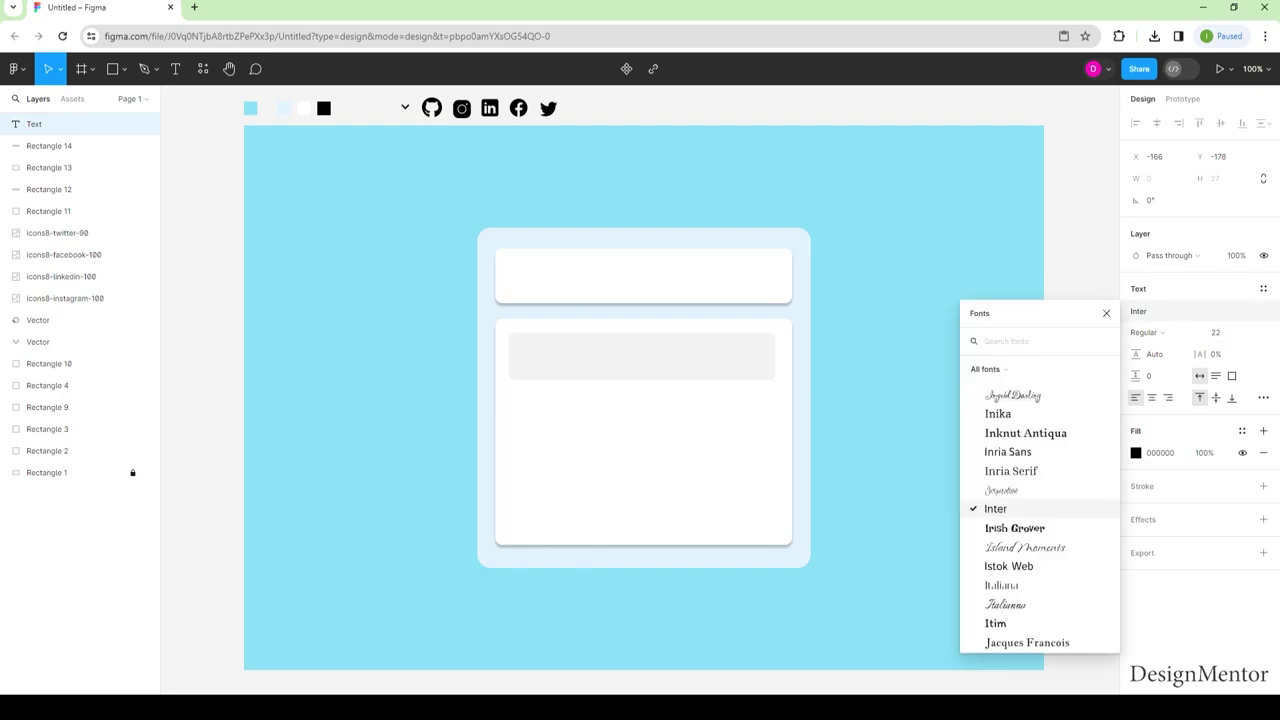
{"action": "type", "text": "open"}
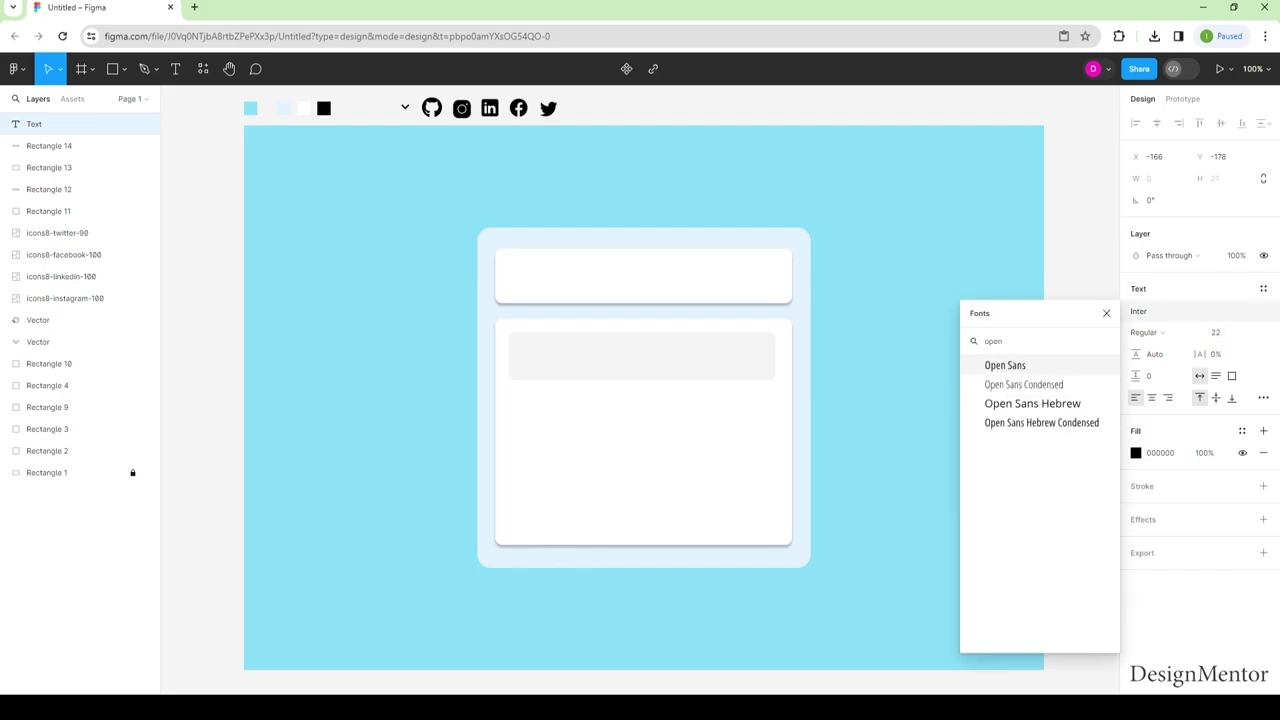
{"action": "left_click", "coordinate": [1005, 365]}
{"action": "left_click", "coordinate": [1148, 332]}
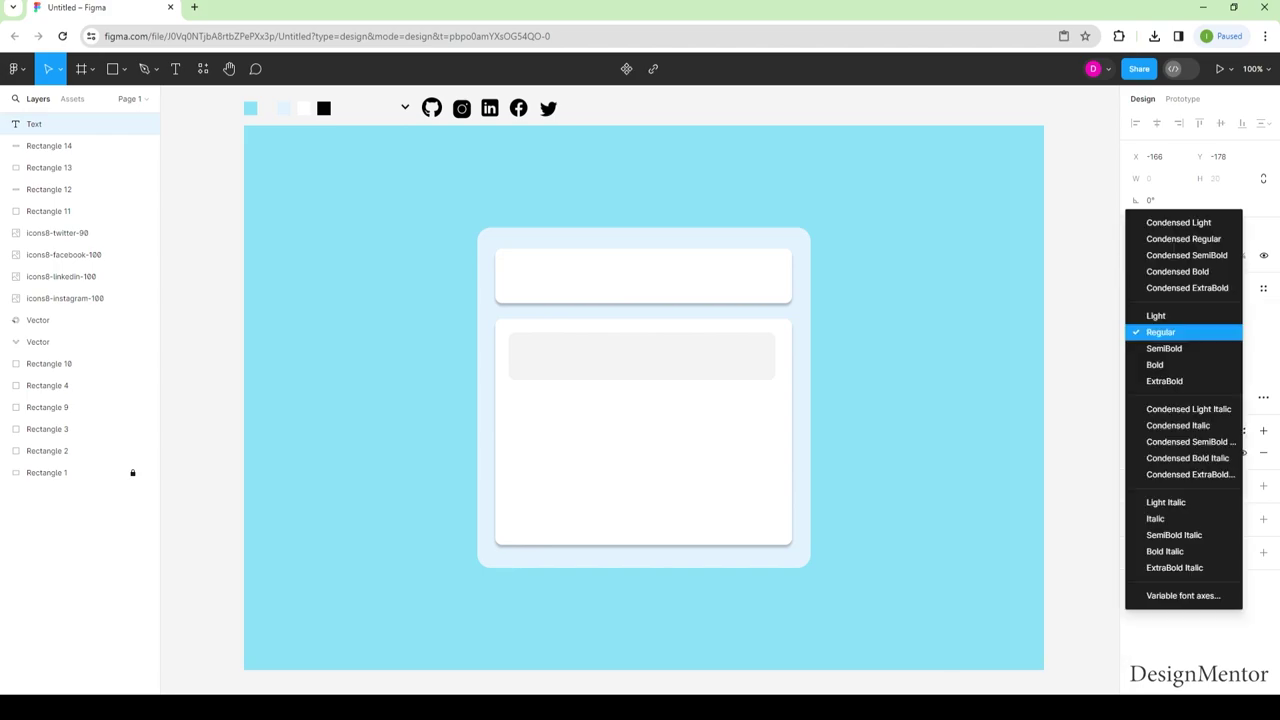
{"action": "left_click", "coordinate": [1164, 348]}
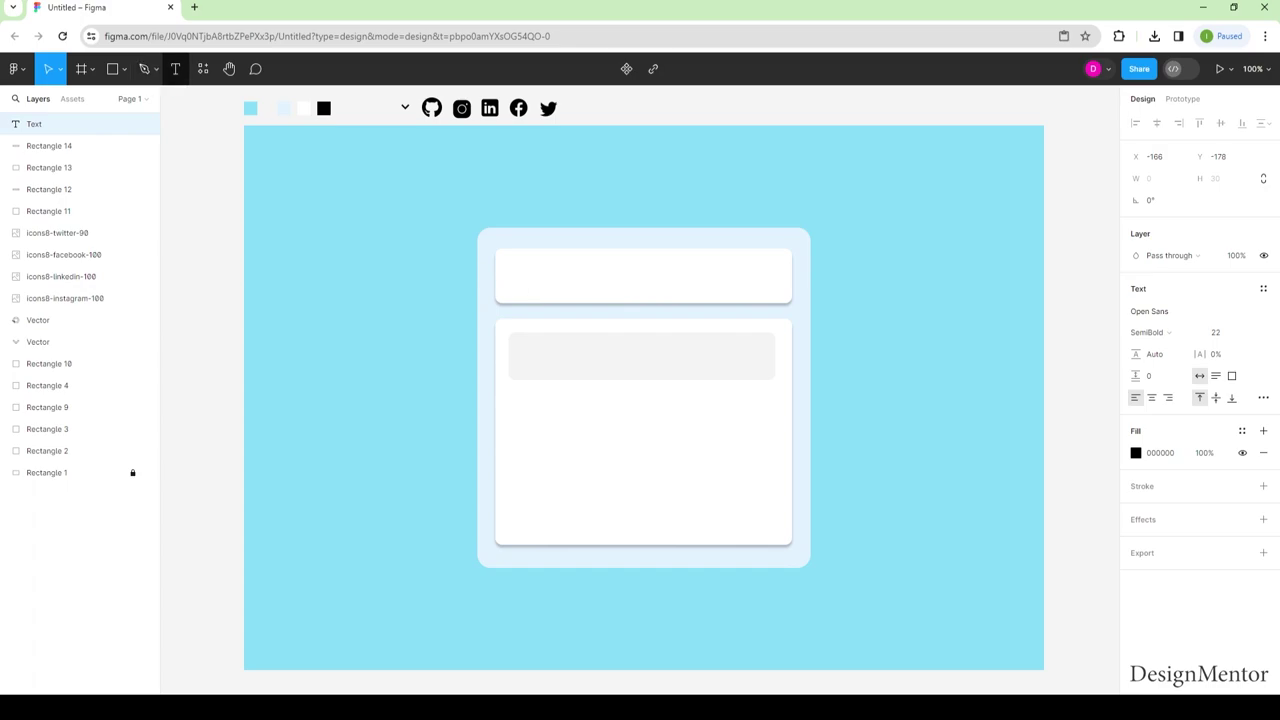
Type 'Select Media' in the top bar and align it to the bar's left side
{"action": "left_click", "coordinate": [522, 284]}
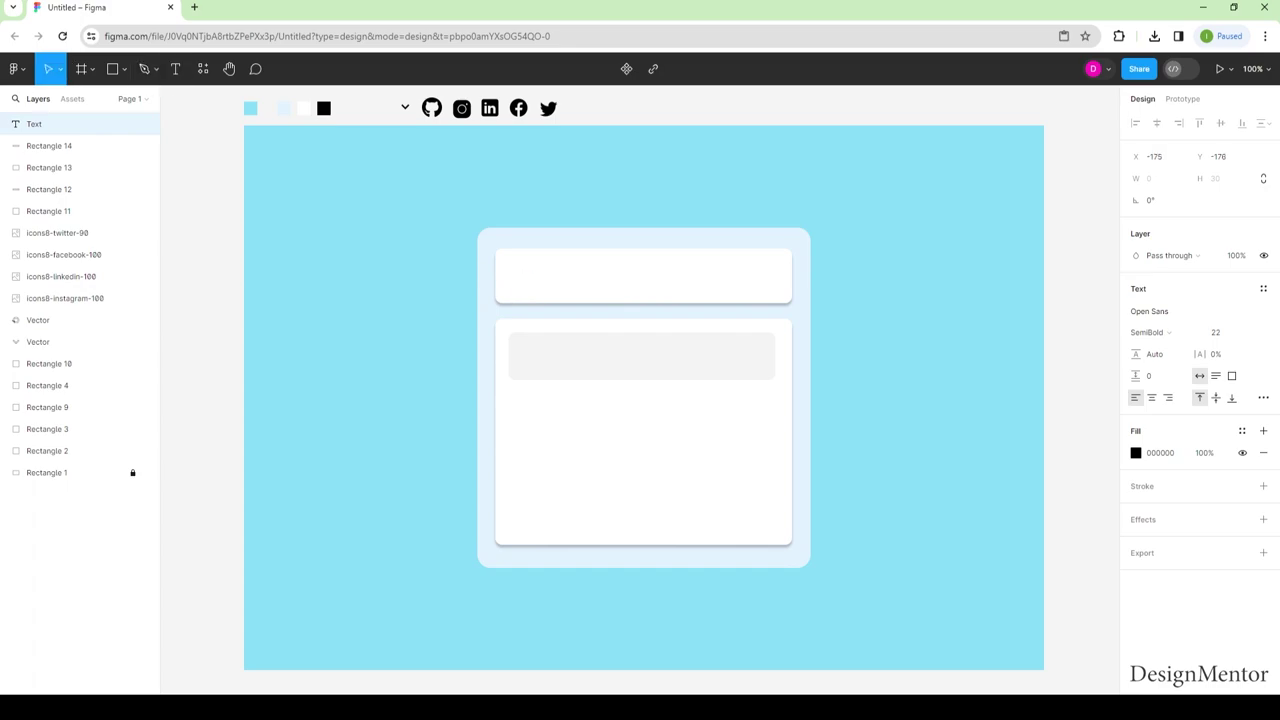
{"action": "type", "text": "Select Me"}
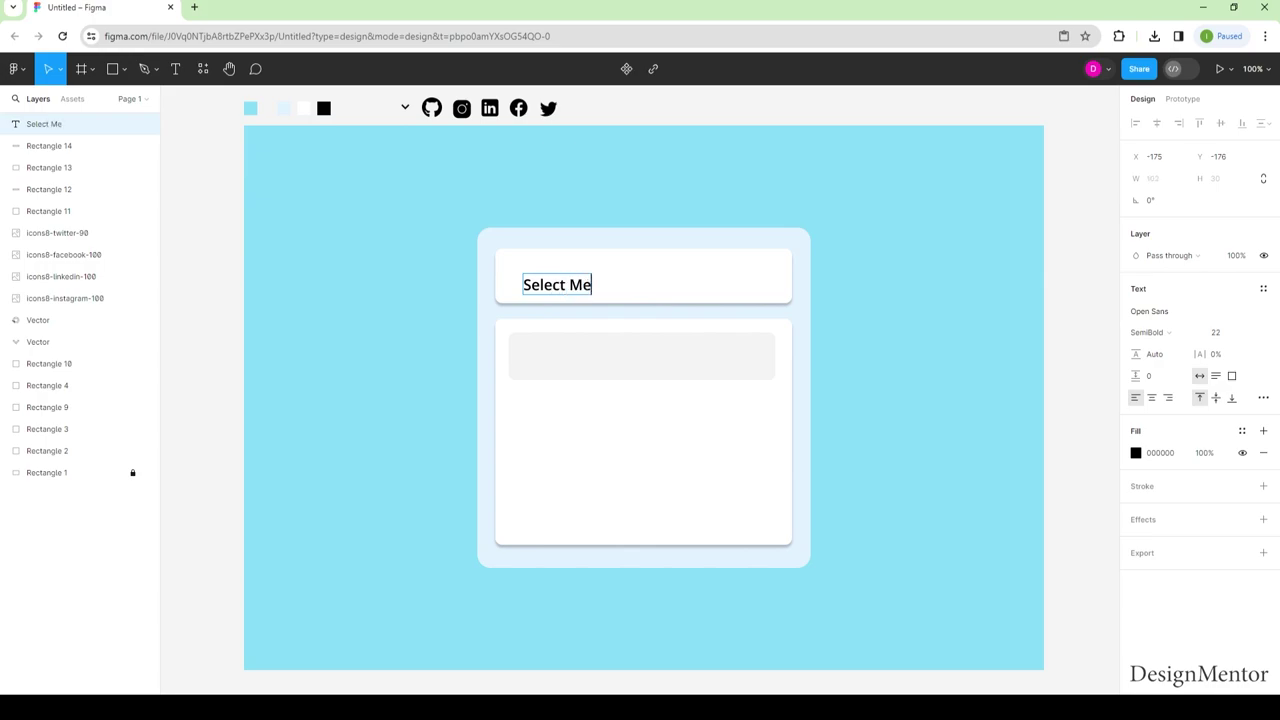
{"action": "type", "text": "dia"}
{"action": "key", "text": "Escape"}
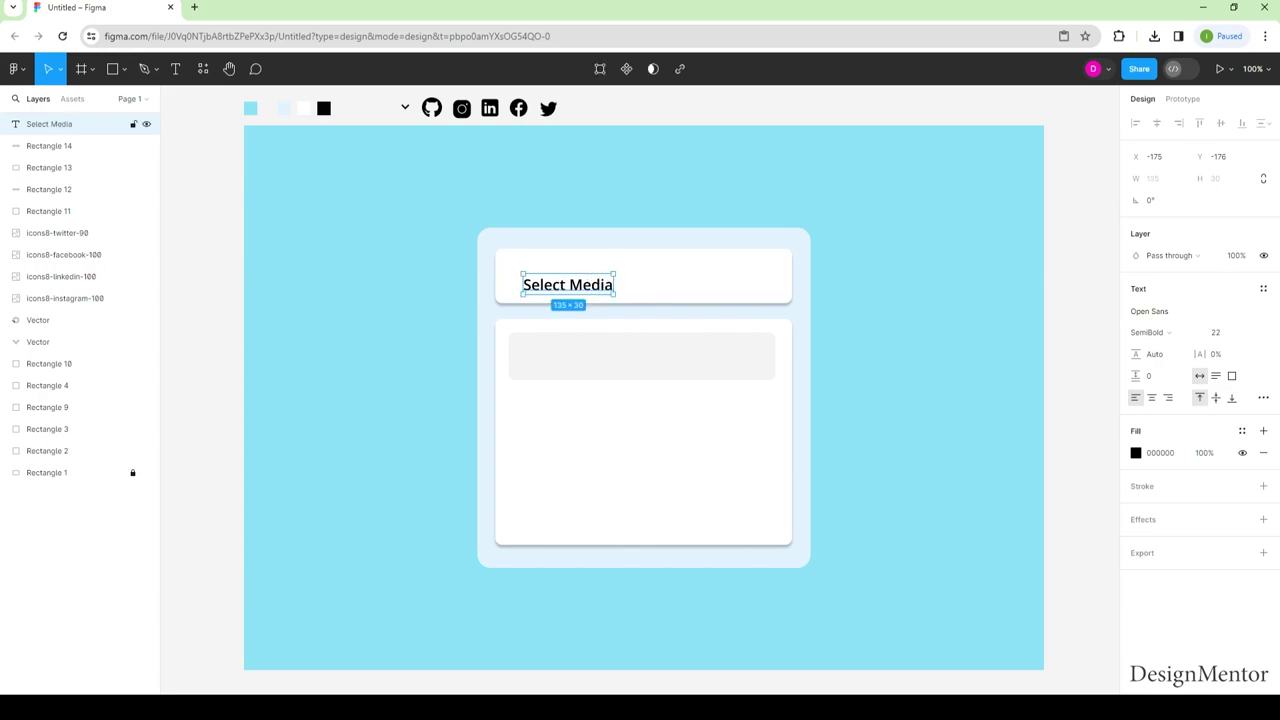
{"action": "left_click_drag", "start_coordinate": [567, 285], "coordinate": [562, 277]}
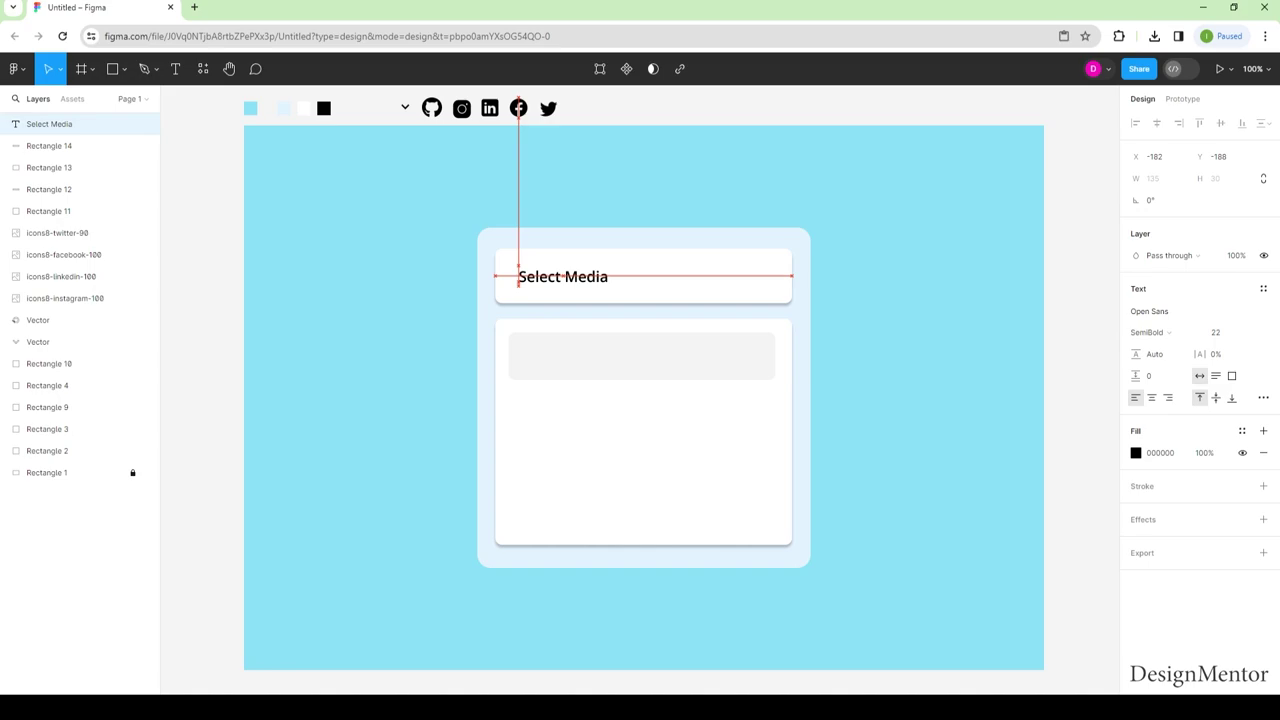
Replace the extra chevron with a pasted copy at the Select Media bar's right end
{"action": "key", "text": "Escape"}
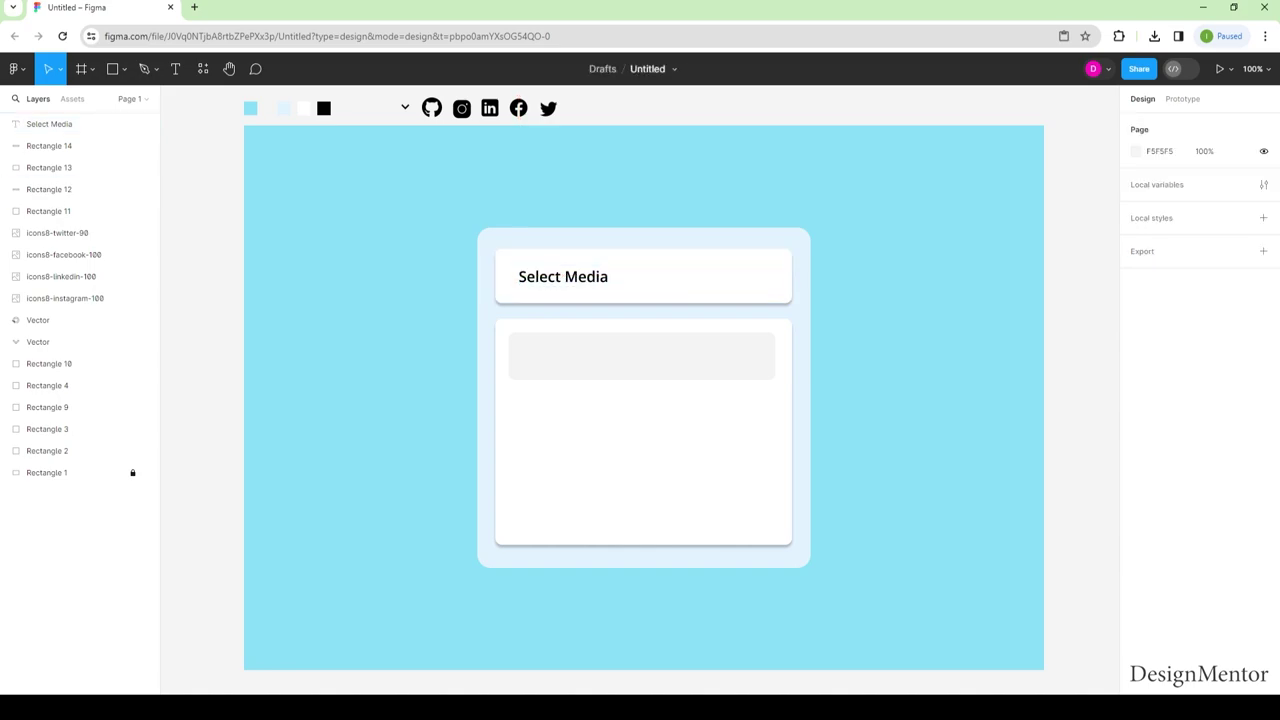
{"action": "left_click", "coordinate": [60, 341]}
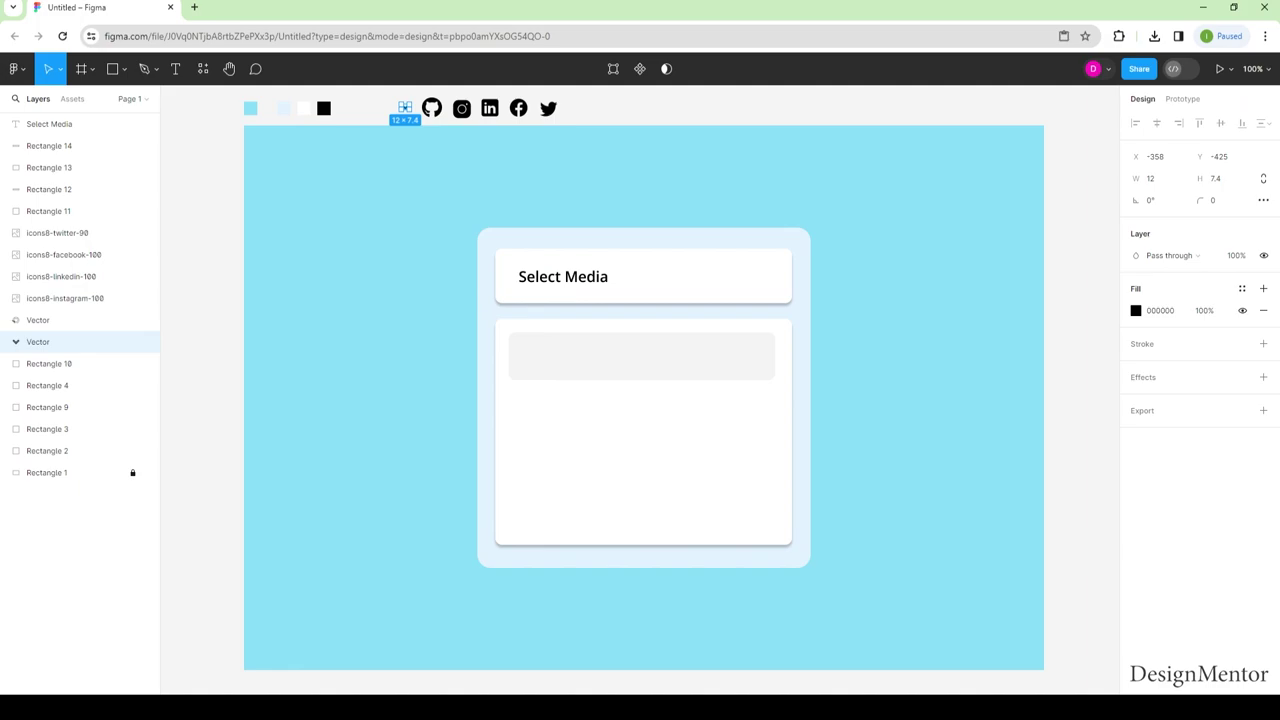
{"action": "key", "text": "Delete"}
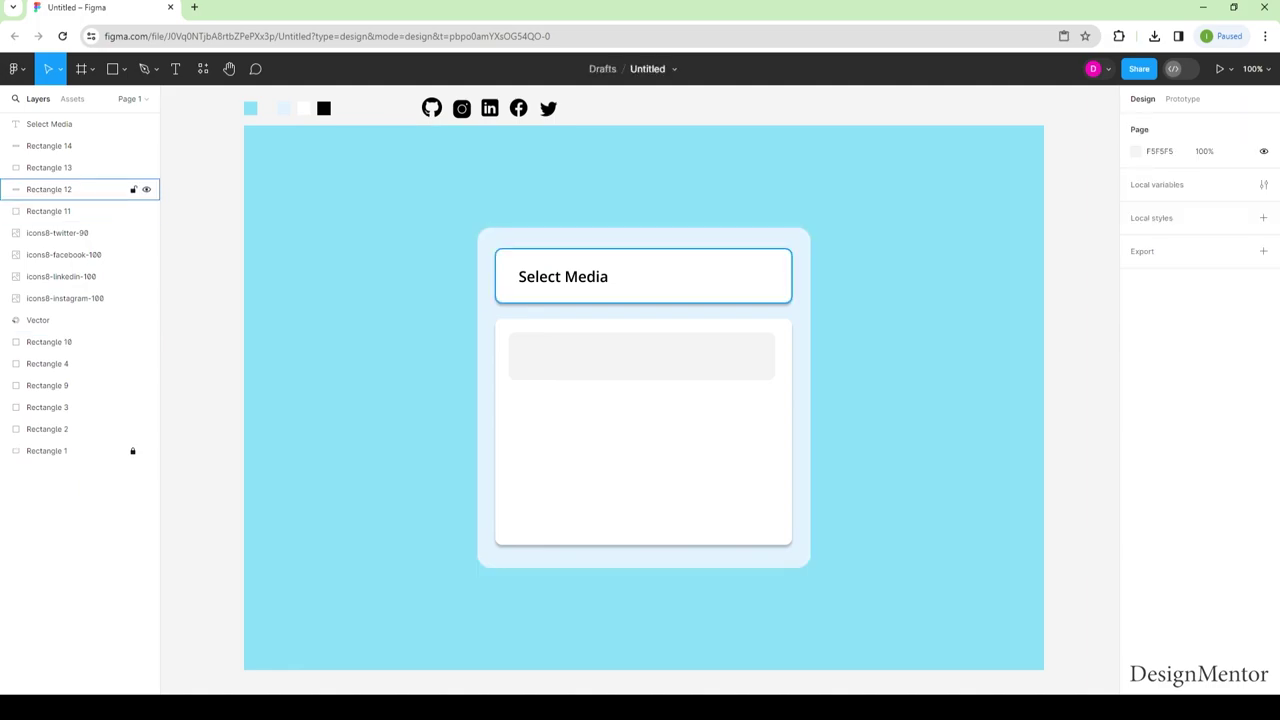
{"action": "key", "text": "ctrl+v"}
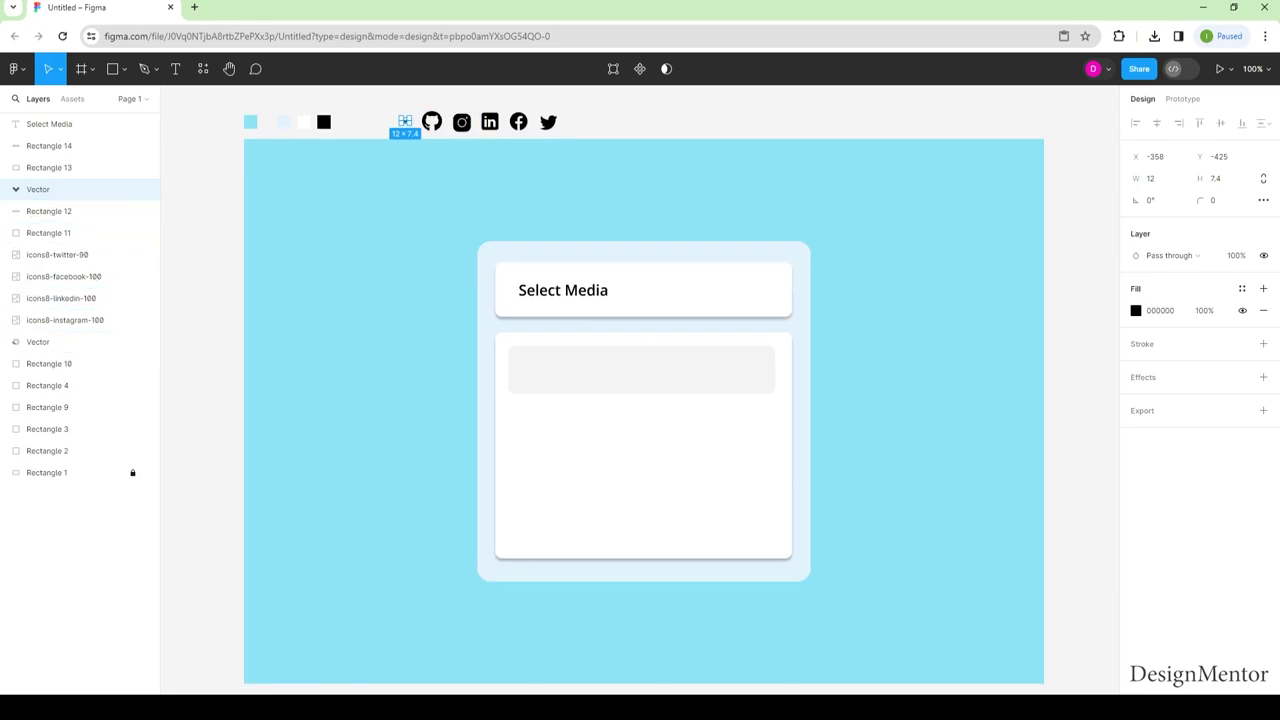
{"action": "left_click_drag", "start_coordinate": [405, 121], "coordinate": [761, 291]}
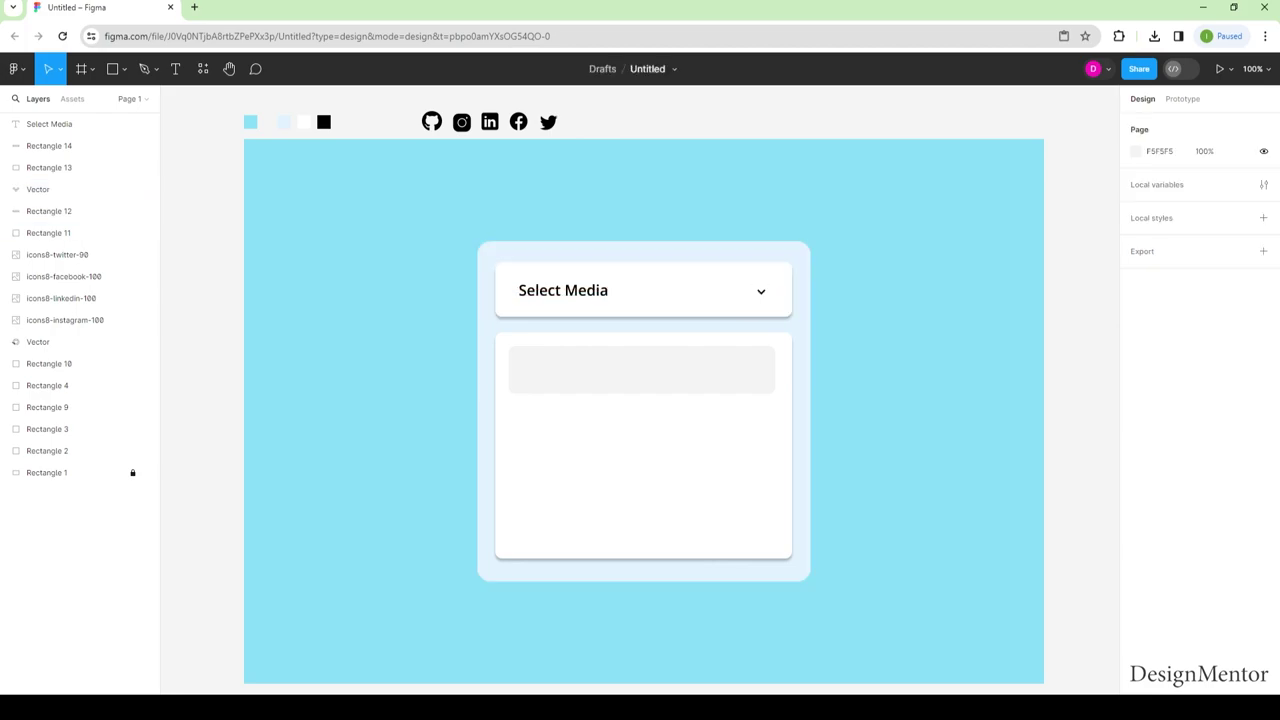
{"action": "left_click", "coordinate": [60, 124]}
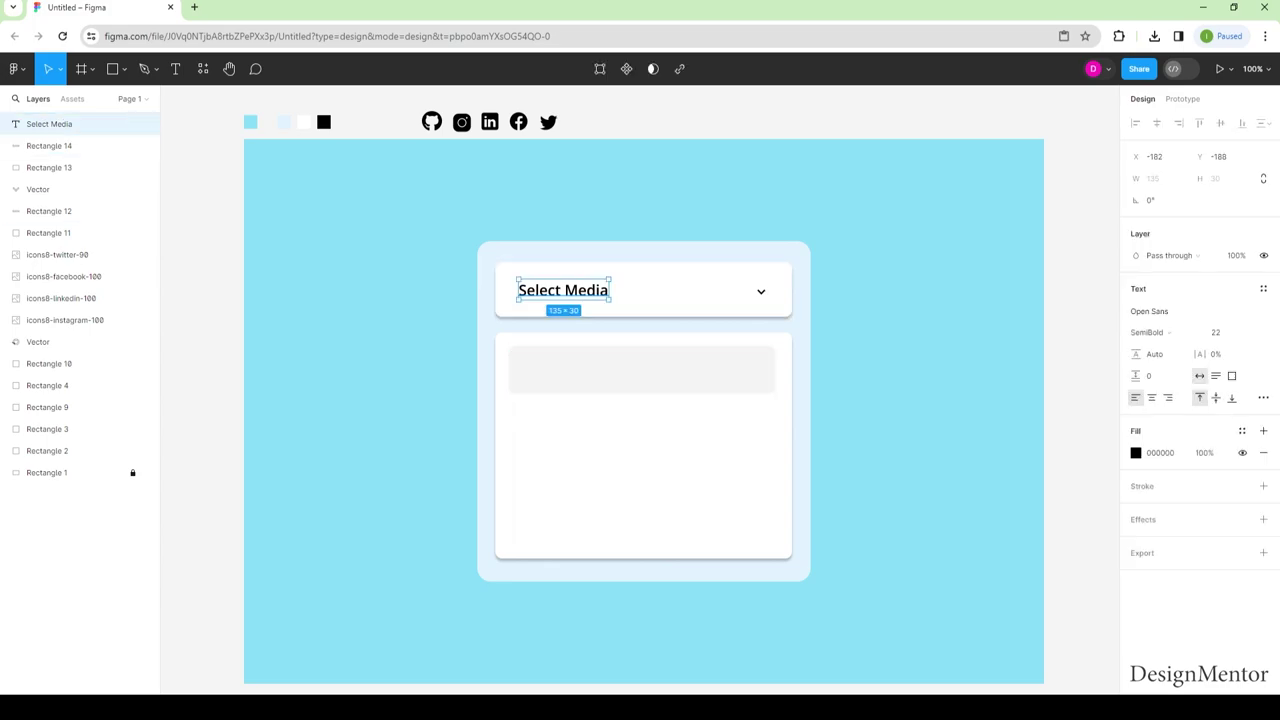
Duplicate the Select Media label into the list panel and shift the grey row below it
{"action": "key", "text": "Escape"}
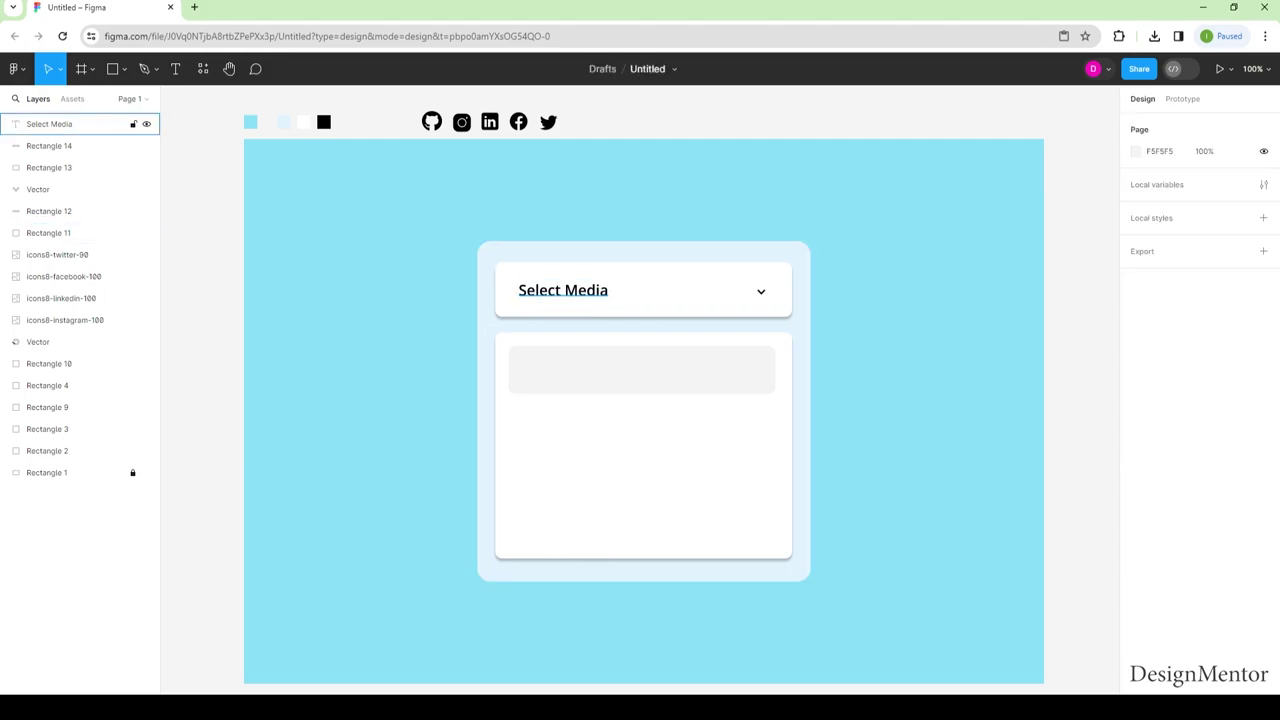
{"action": "left_click", "coordinate": [60, 123]}
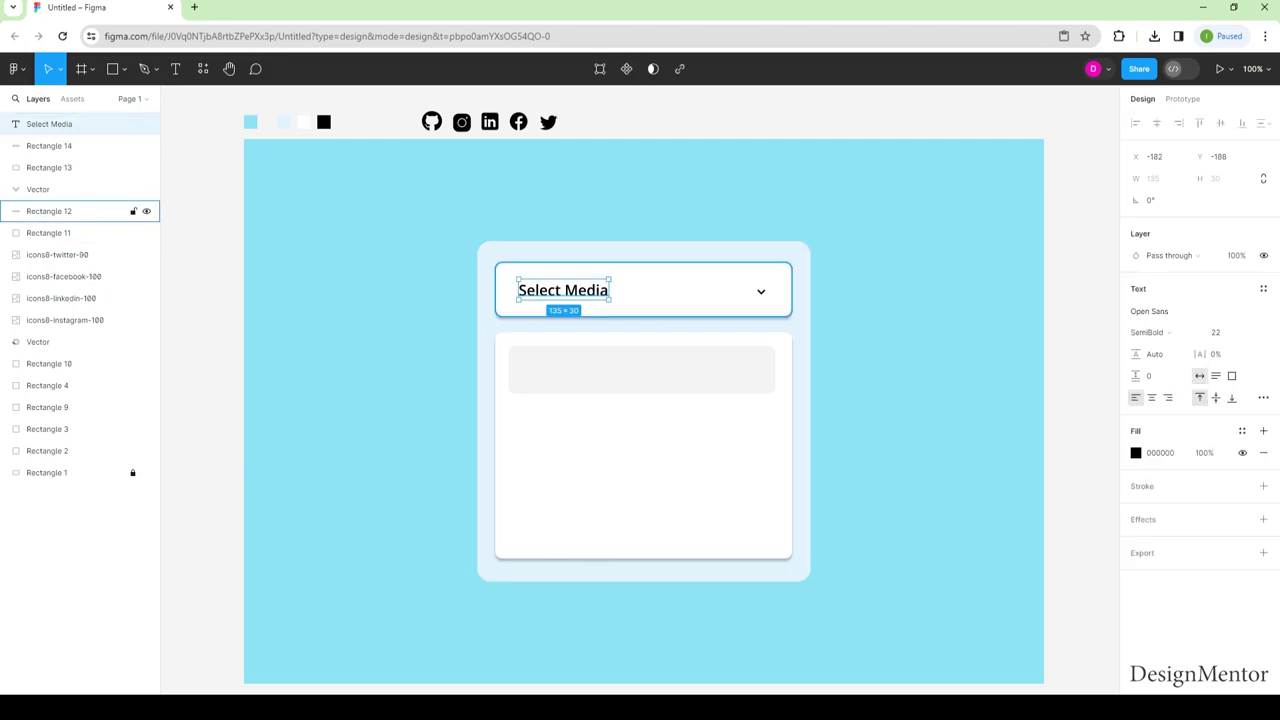
{"action": "key", "text": "ctrl+d"}
{"action": "key", "text": "shift+Down"}
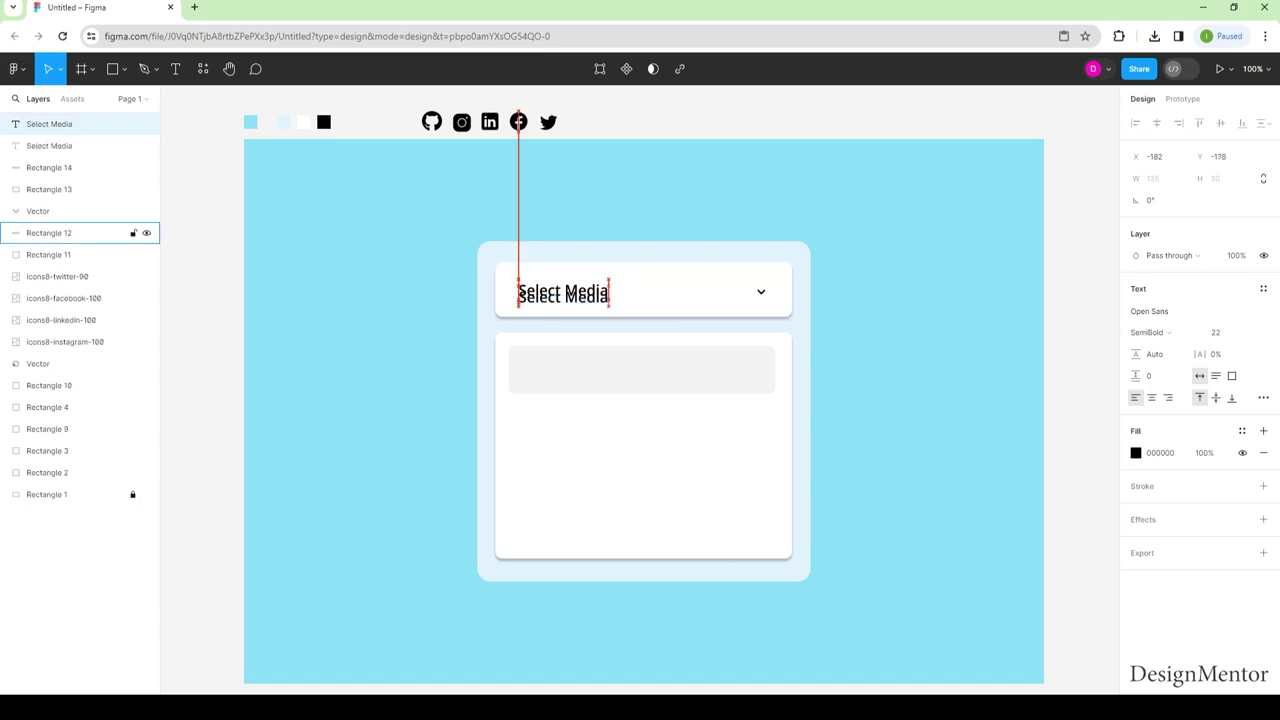
{"action": "key", "text": "shift+Down"}
{"action": "key", "text": "shift+Down"}
{"action": "key", "text": "shift+Down"}
{"action": "key", "text": "shift+Down"}
{"action": "key", "text": "shift+Down"}
{"action": "key", "text": "shift+Down"}
{"action": "key", "text": "shift+Down"}
{"action": "key", "text": "shift+Down"}
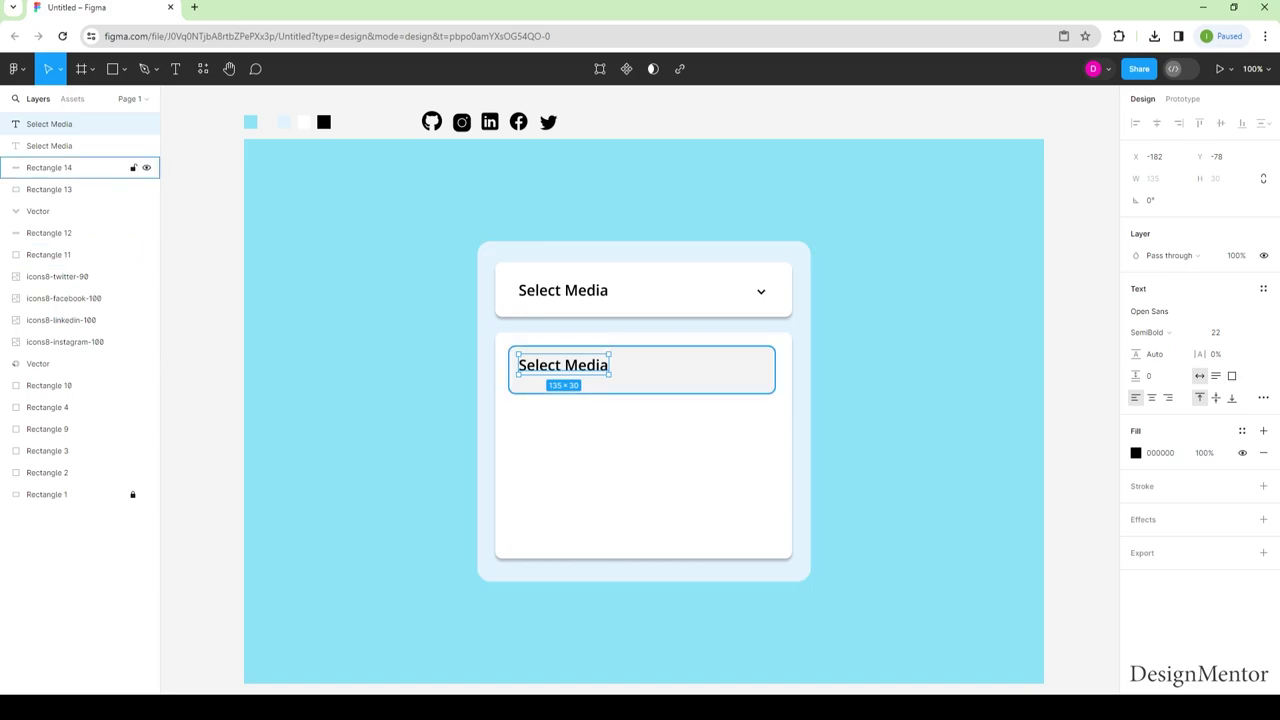
{"action": "left_click", "coordinate": [60, 167]}
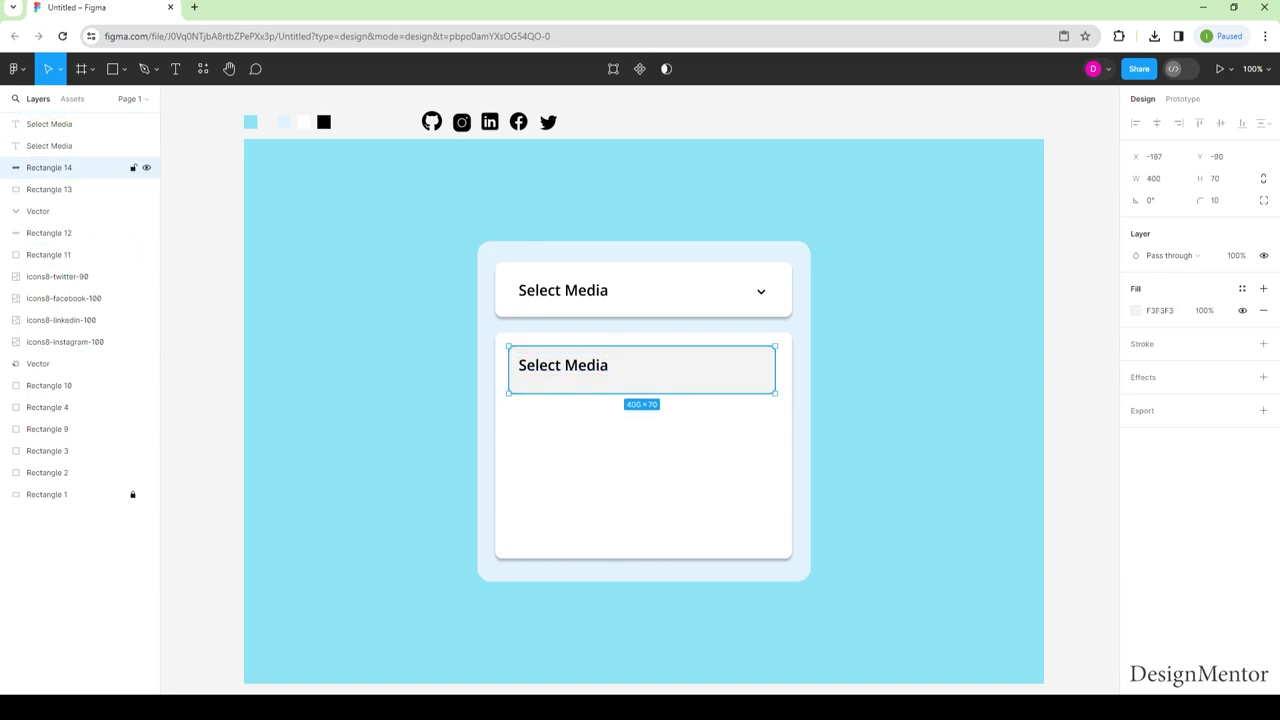
{"action": "key", "text": "shift+Down"}
{"action": "key", "text": "shift+Down"}
{"action": "key", "text": "shift+Down"}
{"action": "key", "text": "shift+Down"}
{"action": "key", "text": "shift+Down"}
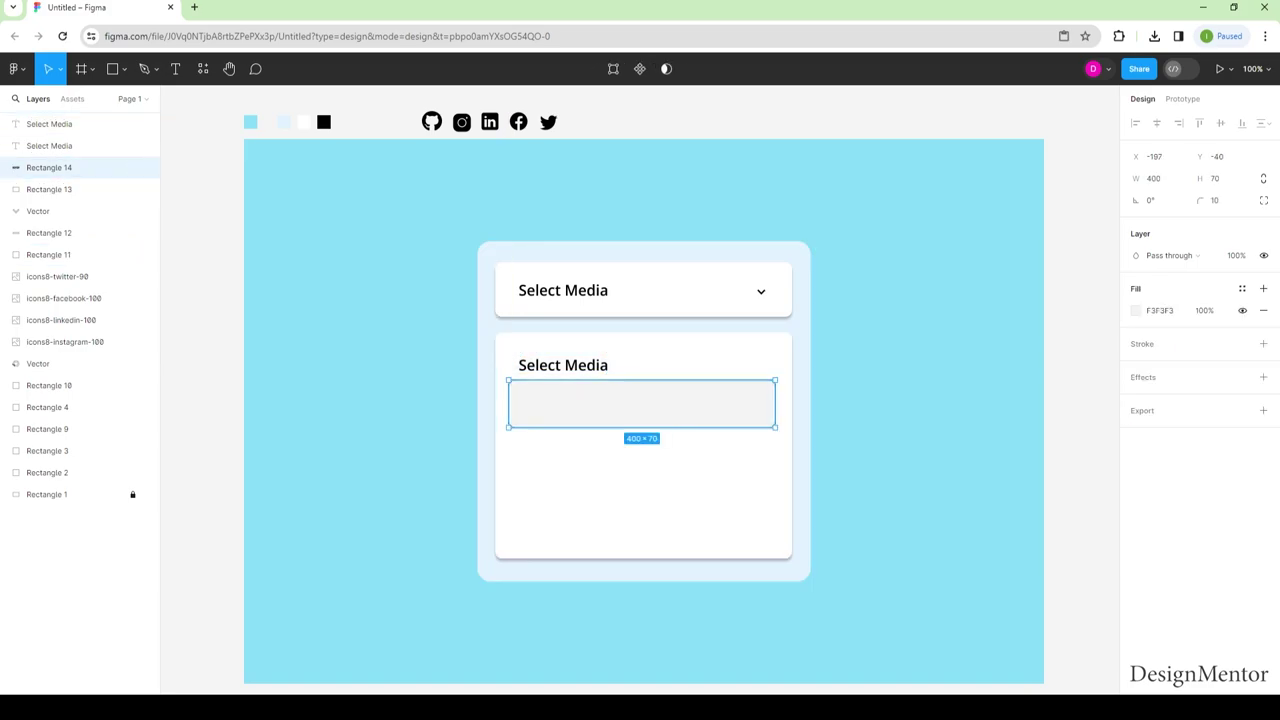
Change the copied list text to 'Github' and nudge it up in the card
{"action": "left_click", "coordinate": [50, 123]}
{"action": "key", "text": "Return"}
{"action": "type", "text": "G"}
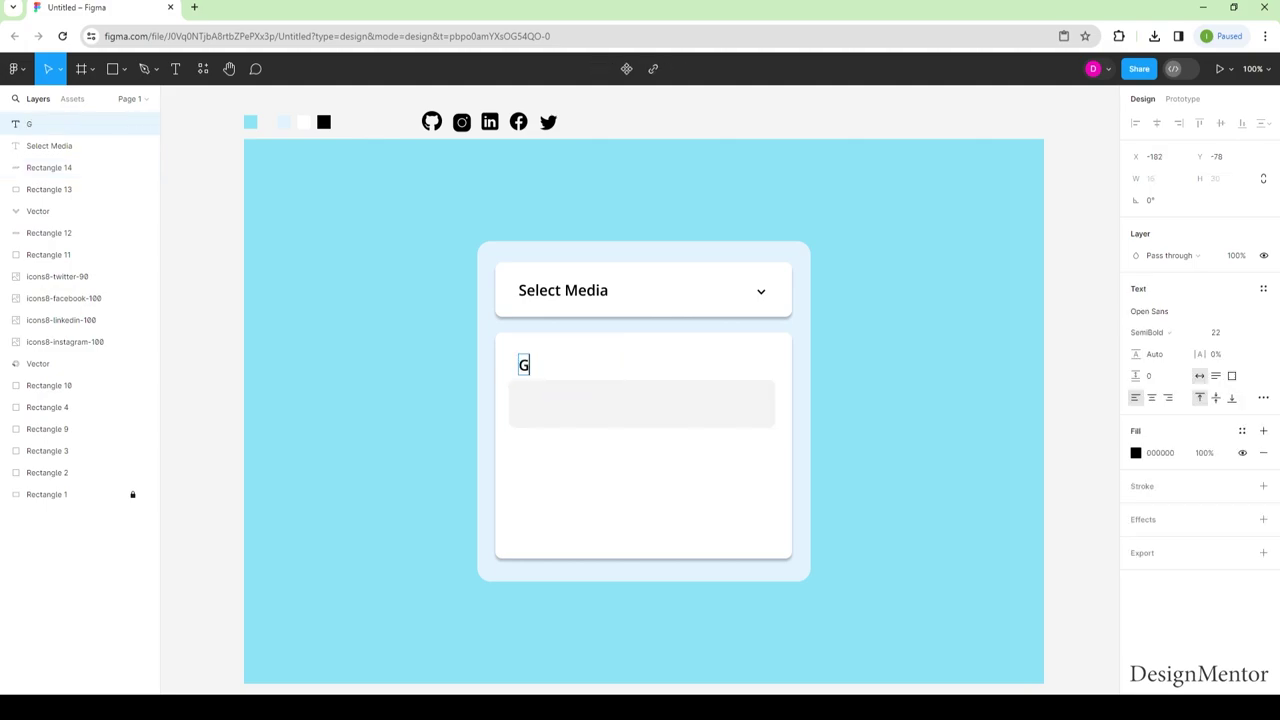
{"action": "type", "text": "ithub"}
{"action": "key", "text": "Escape"}
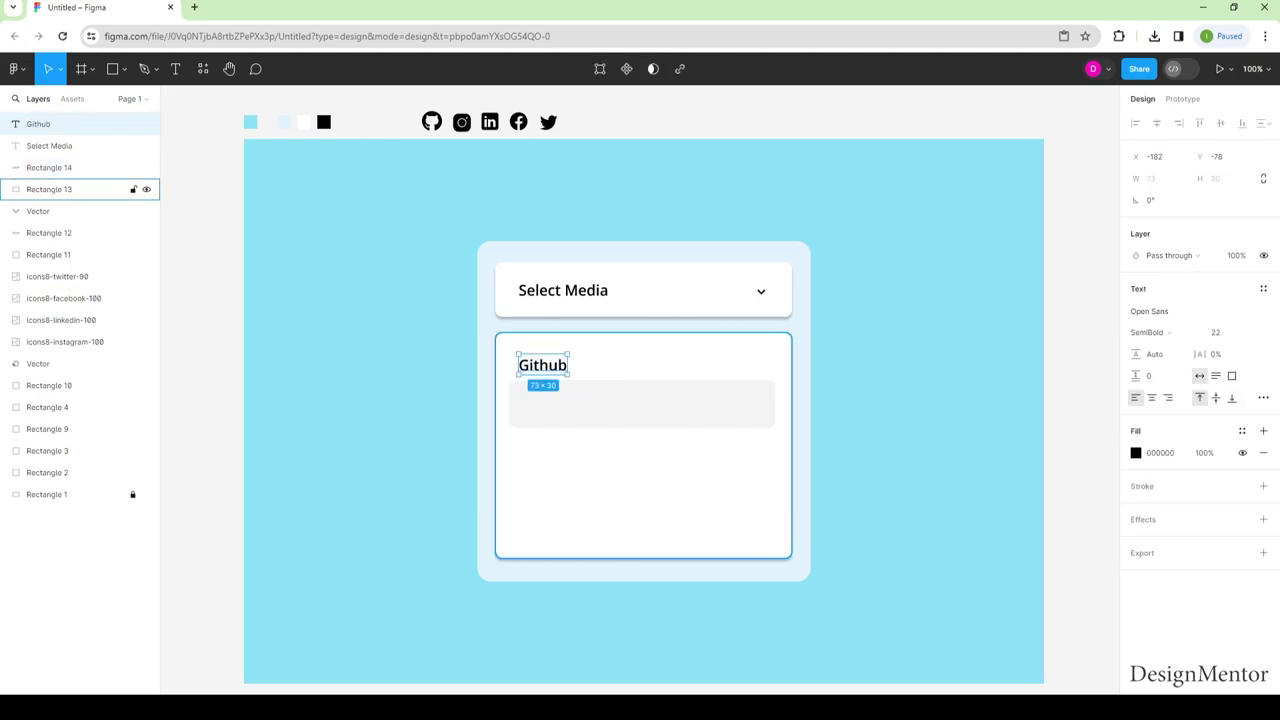
{"action": "key", "text": "shift+Up"}
{"action": "key", "text": "shift+Up"}
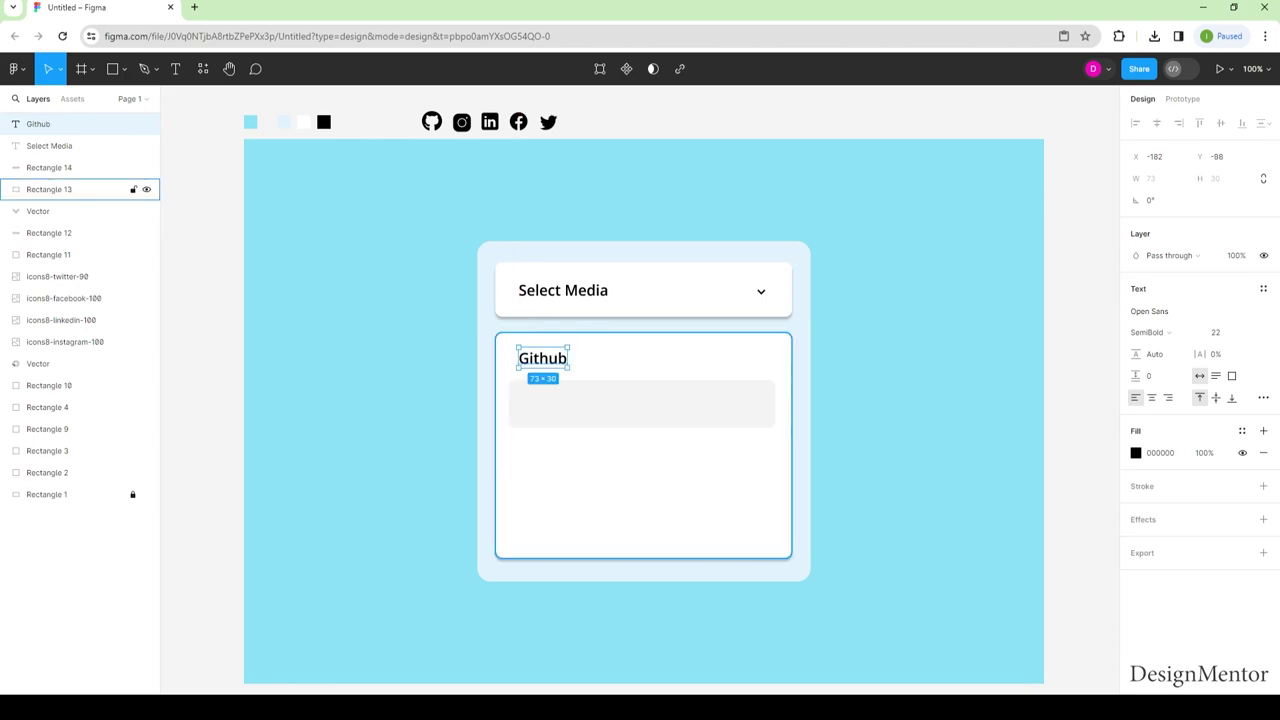
Duplicate the Github label onto the grey row and rename it 'Instagram'
{"action": "key", "text": "ctrl+d"}
{"action": "key", "text": "shift+Down"}
{"action": "key", "text": "shift+Down"}
{"action": "key", "text": "shift+Down"}
{"action": "key", "text": "shift+Down"}
{"action": "key", "text": "shift+Down"}
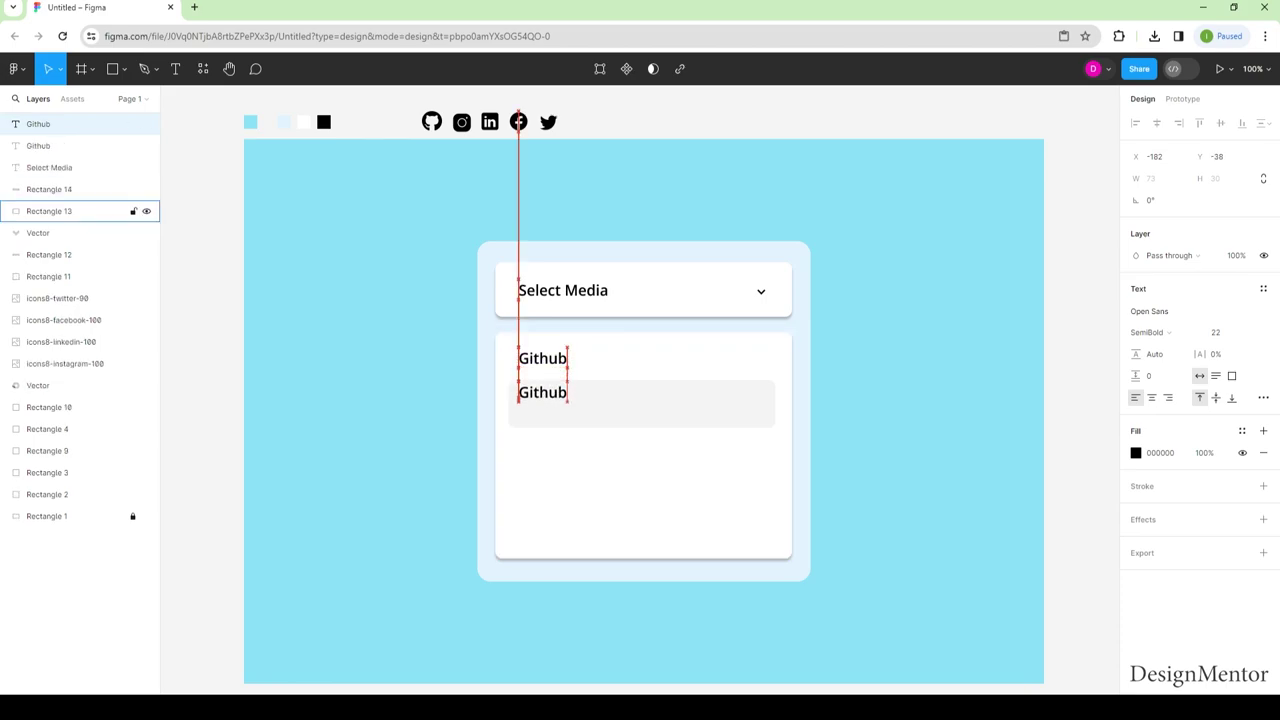
{"action": "key", "text": "shift+Down"}
{"action": "key", "text": "Down"}
{"action": "key", "text": "Down"}
{"action": "key", "text": "Down"}
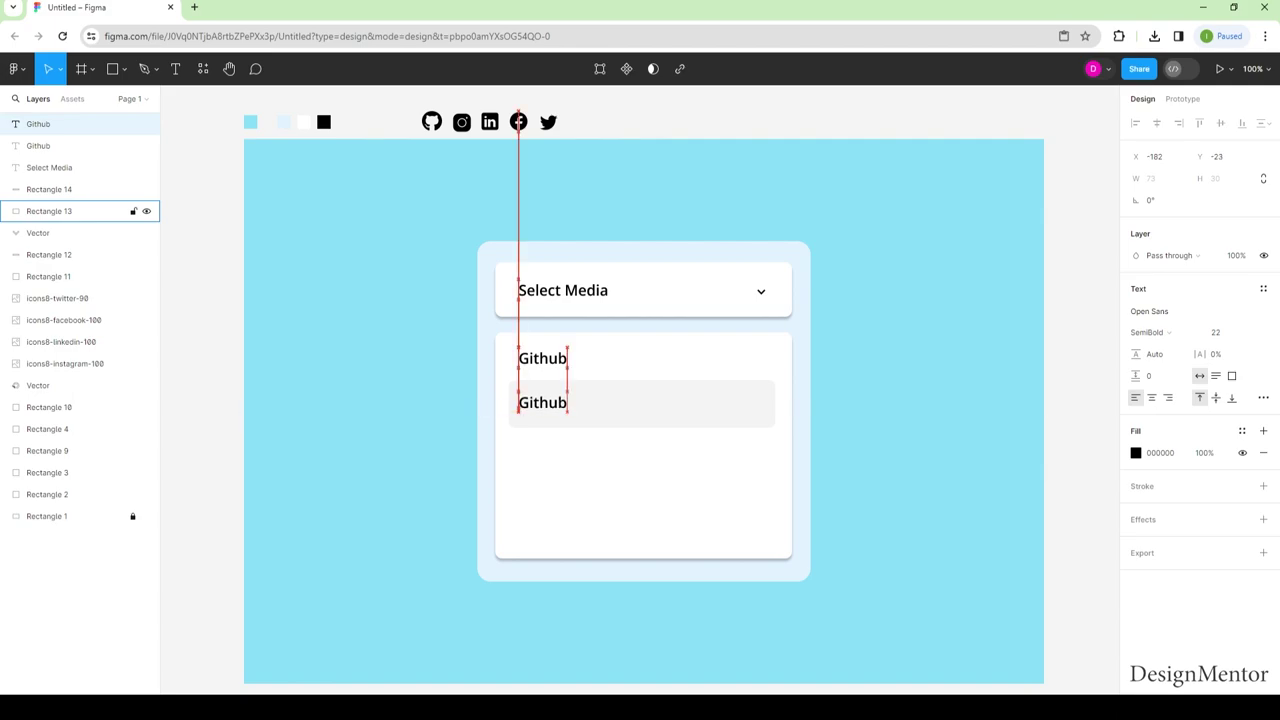
{"action": "key", "text": "Down"}
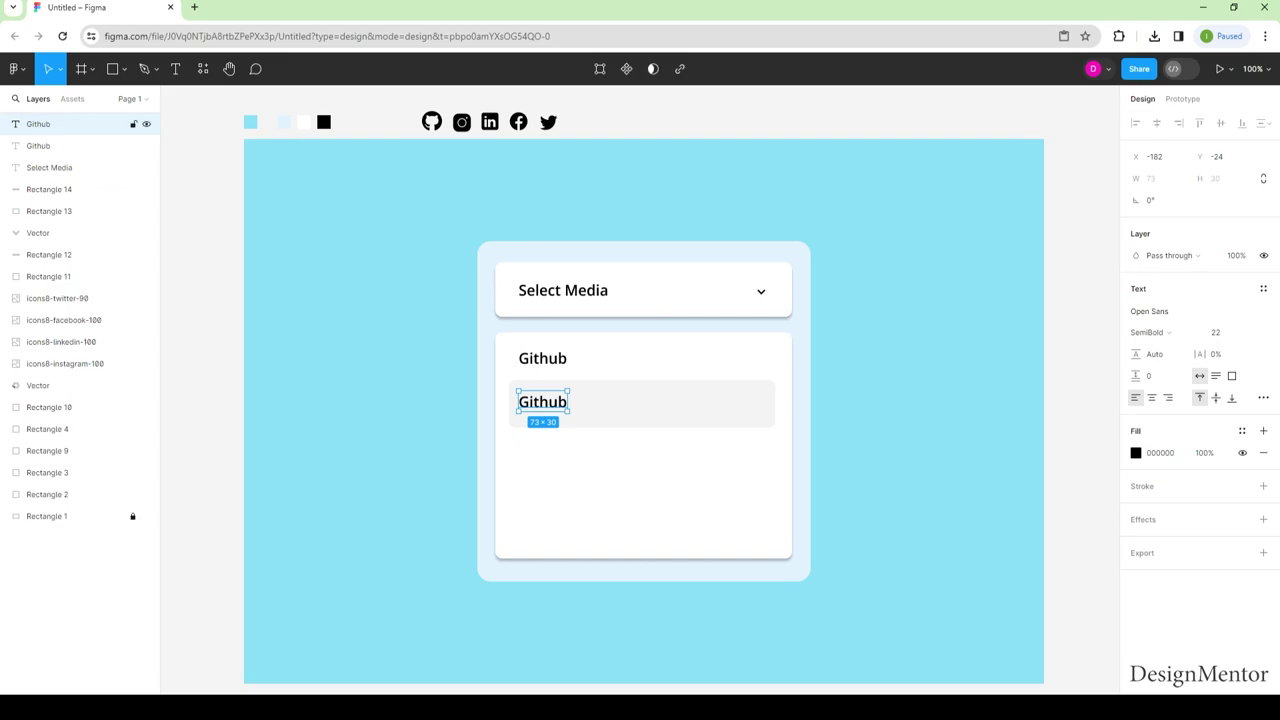
{"action": "key", "text": "Return"}
{"action": "type", "text": "Inst"}
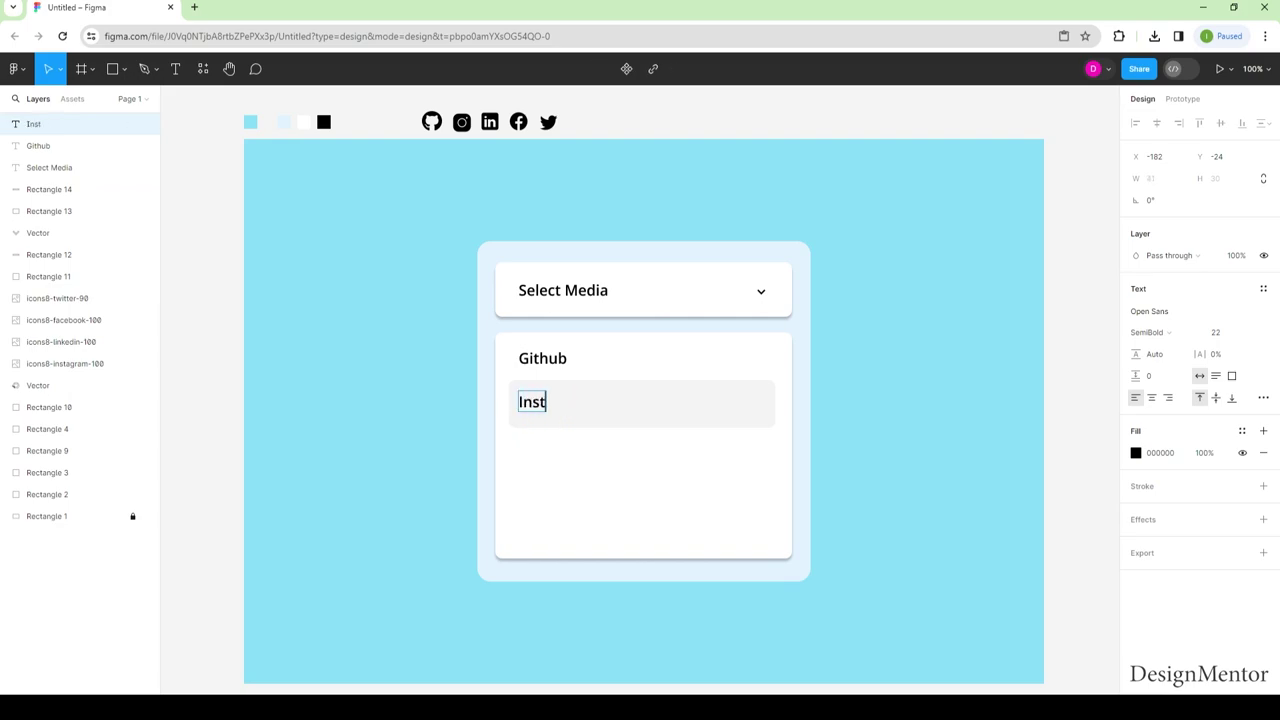
{"action": "type", "text": "agram"}
{"action": "key", "text": "Escape"}
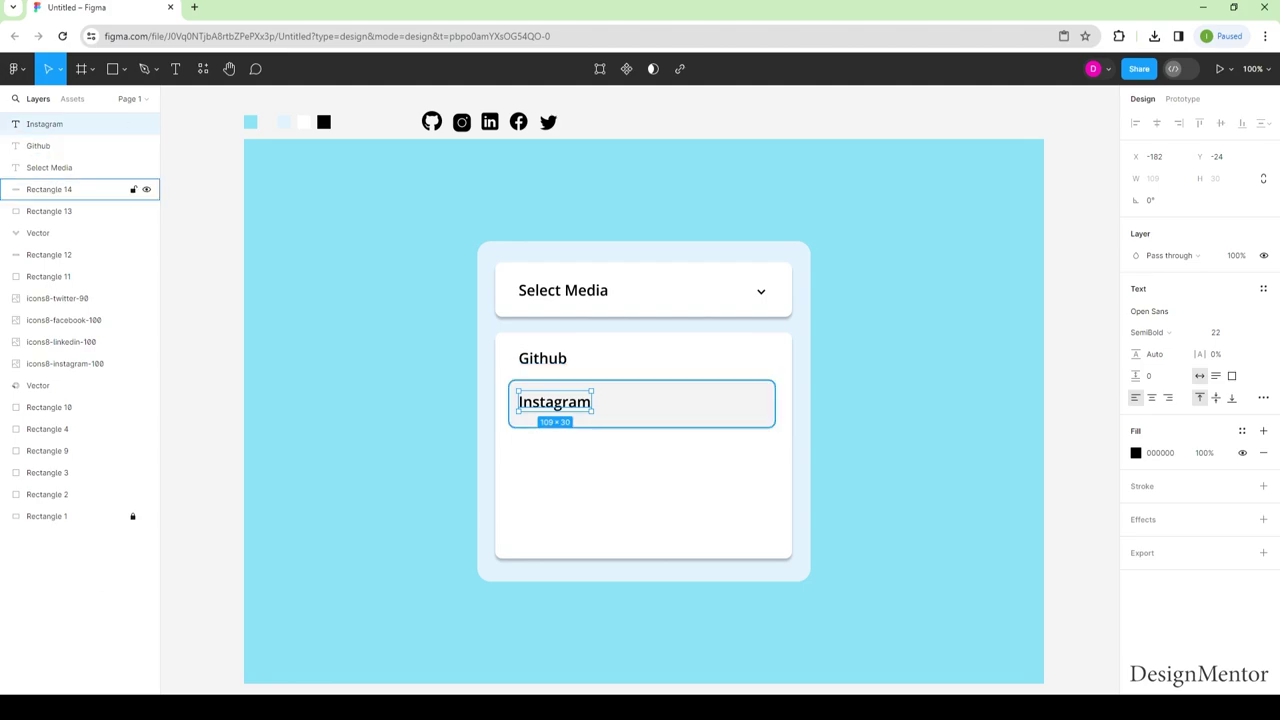
Add a 'Linkedin' label below Instagram by duplicating it
{"action": "key", "text": "ctrl+d"}
{"action": "key", "text": "shift+Down"}
{"action": "key", "text": "shift+Down"}
{"action": "key", "text": "shift+Down"}
{"action": "key", "text": "shift+Down"}
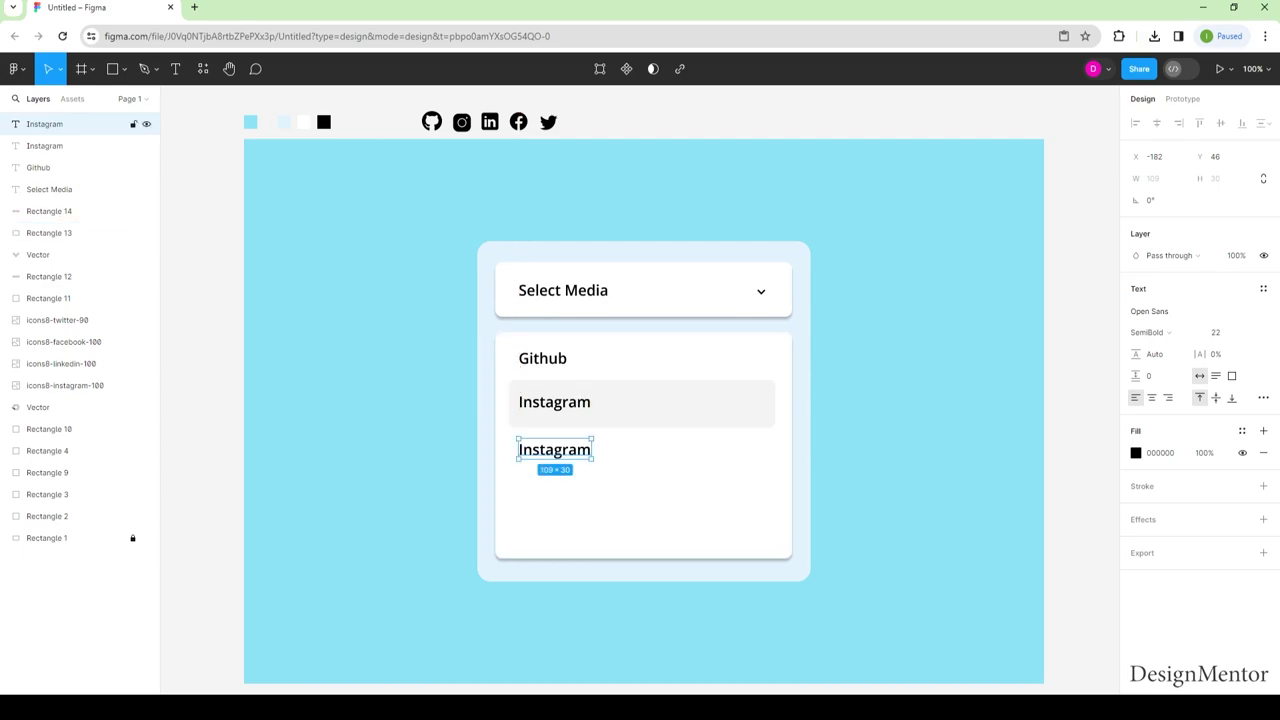
{"action": "key", "text": "Return"}
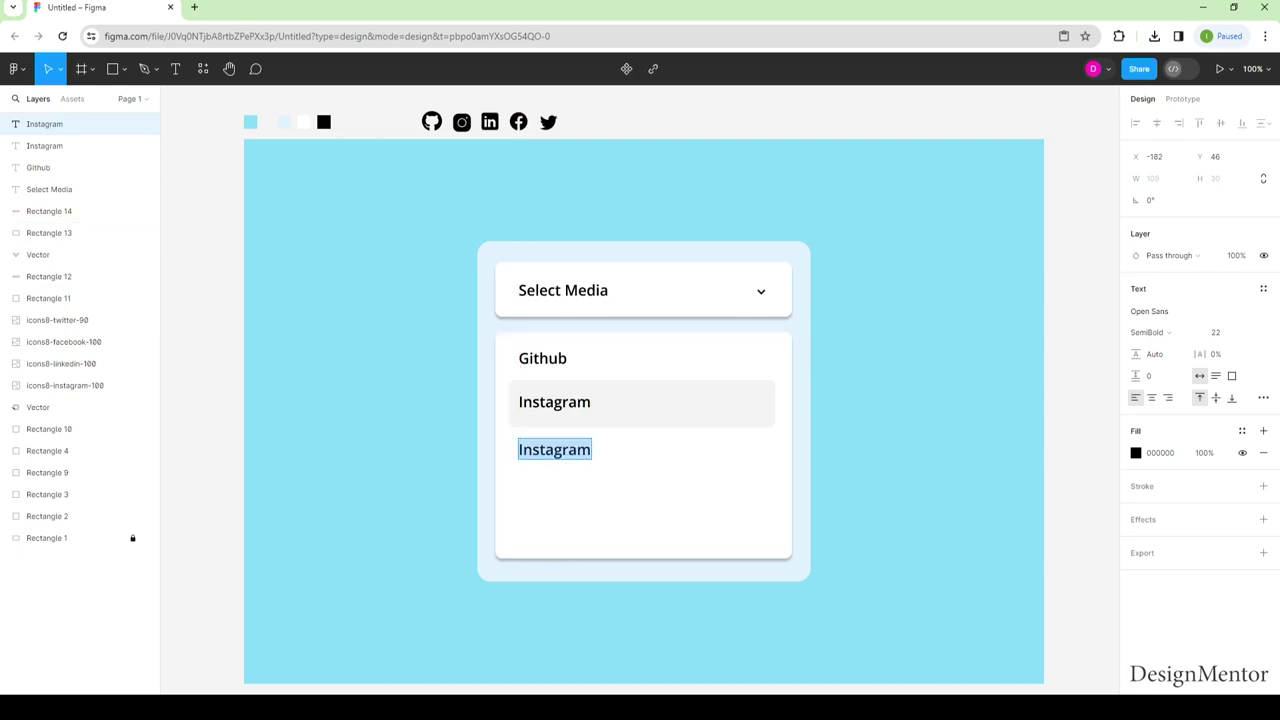
{"action": "type", "text": "Linkedi"}
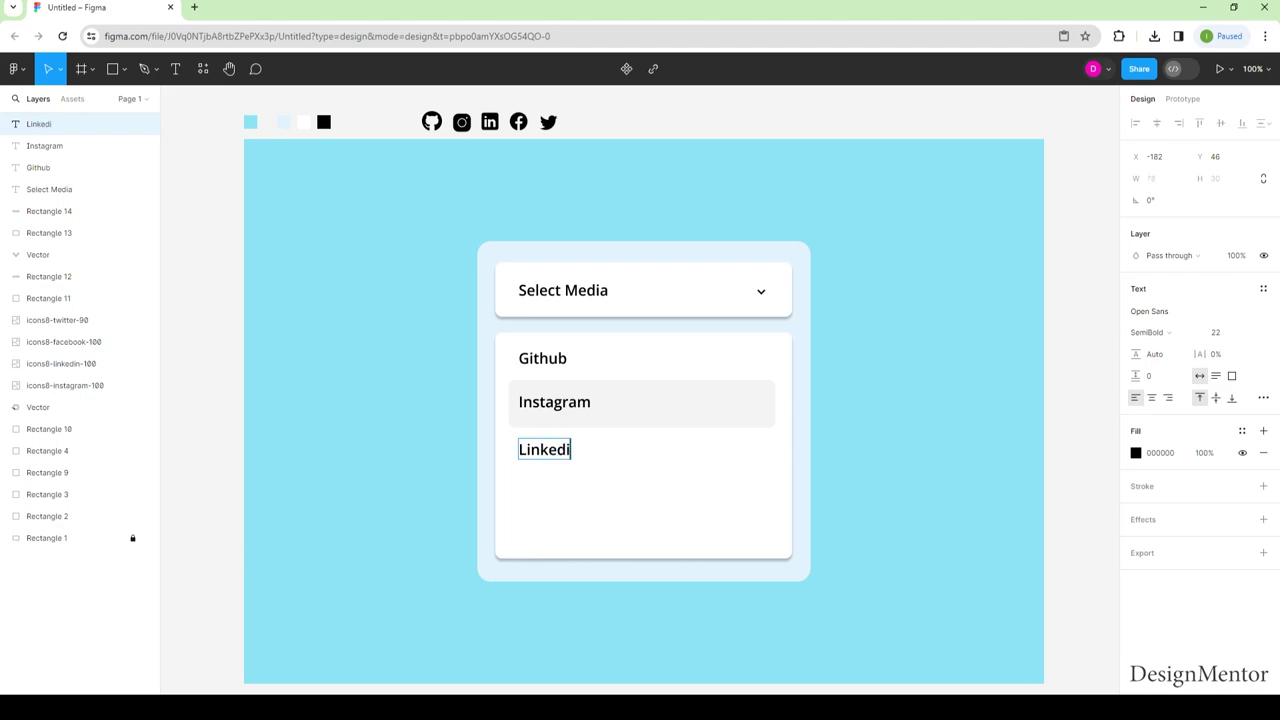
{"action": "type", "text": "n"}
{"action": "key", "text": "Escape"}
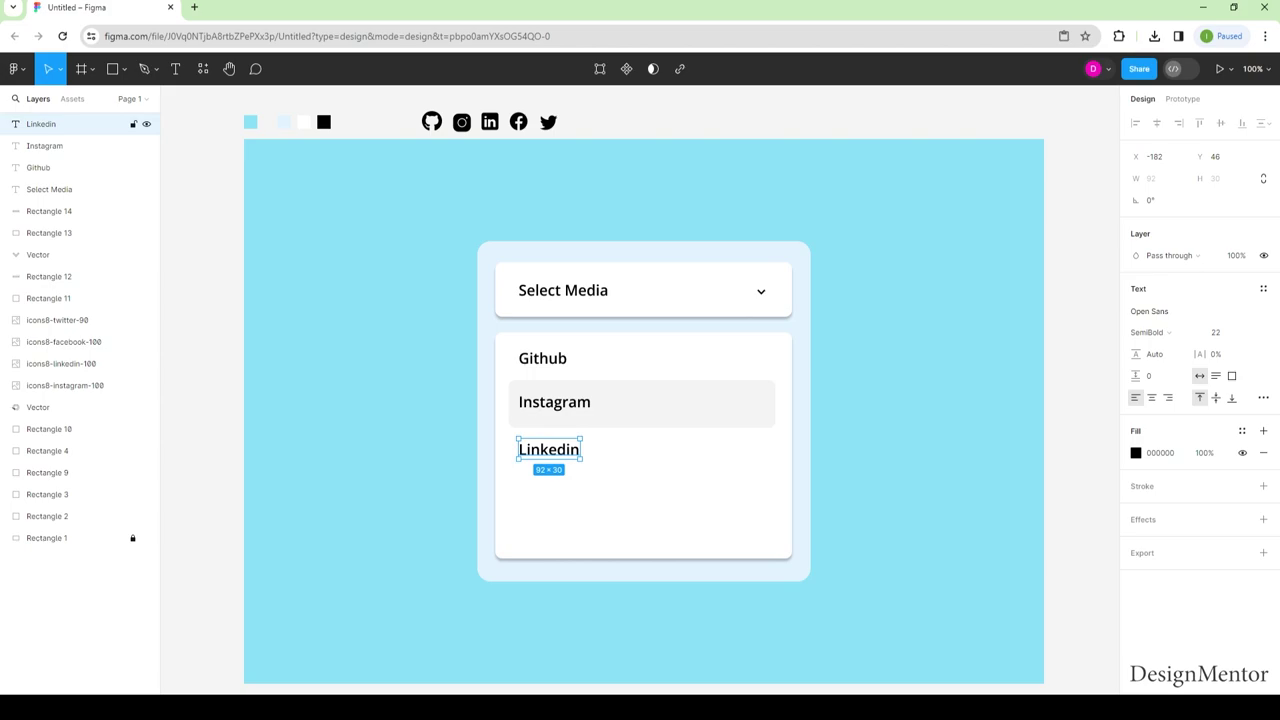
Add a 'Facebook' label below Linkedin by duplicating it
{"action": "key", "text": "ctrl+d"}
{"action": "key", "text": "shift+Down"}
{"action": "key", "text": "shift+Down"}
{"action": "key", "text": "shift+Down"}
{"action": "key", "text": "shift+Down"}
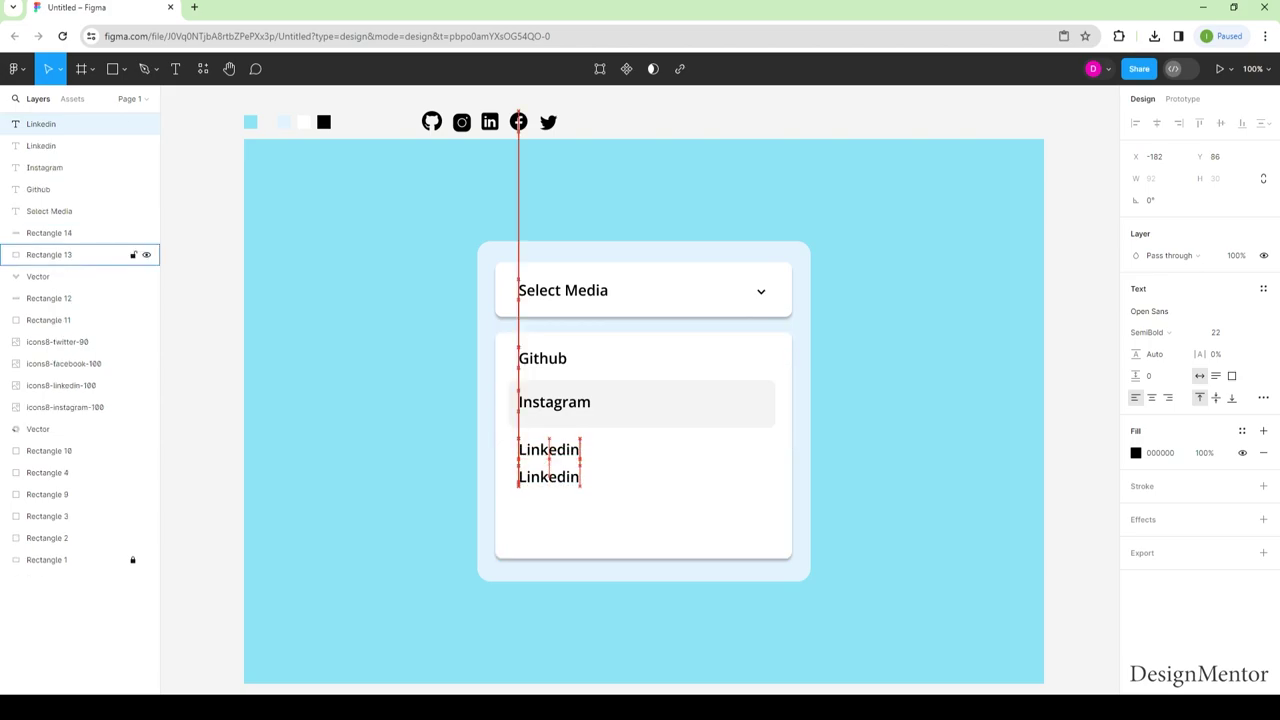
{"action": "key", "text": "shift+Down"}
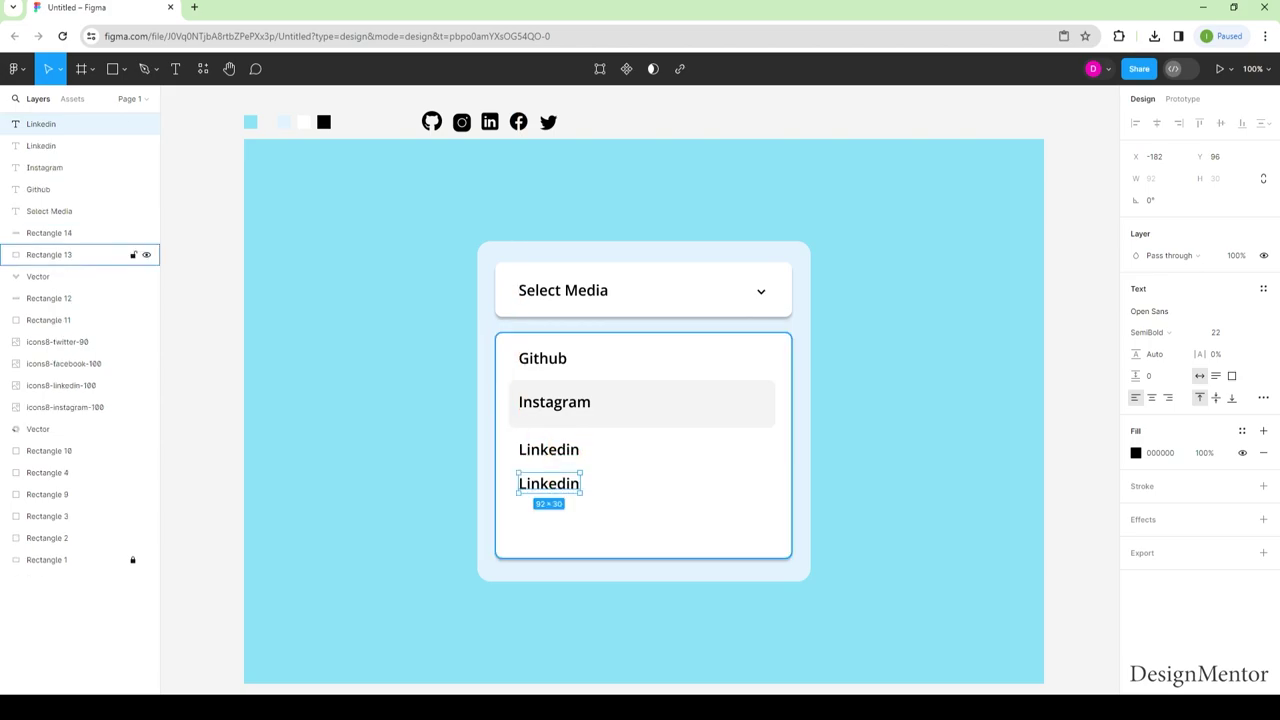
{"action": "key", "text": "Return"}
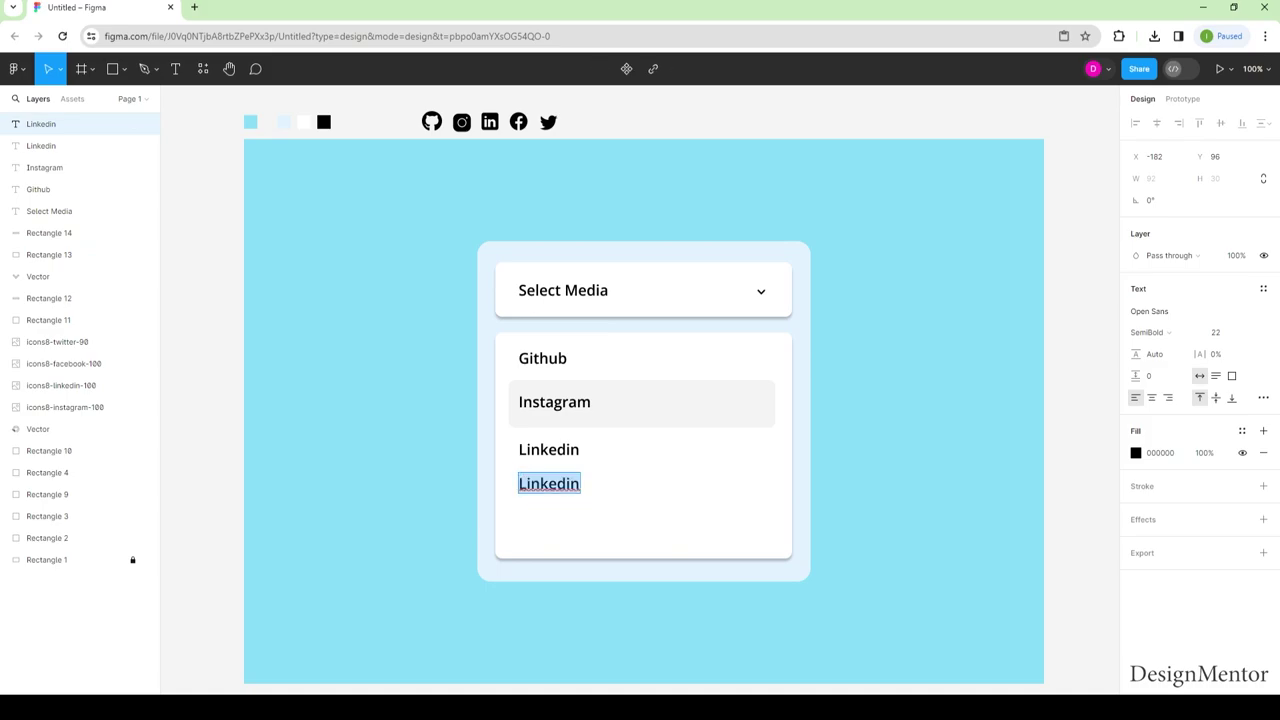
{"action": "type", "text": "Facebook"}
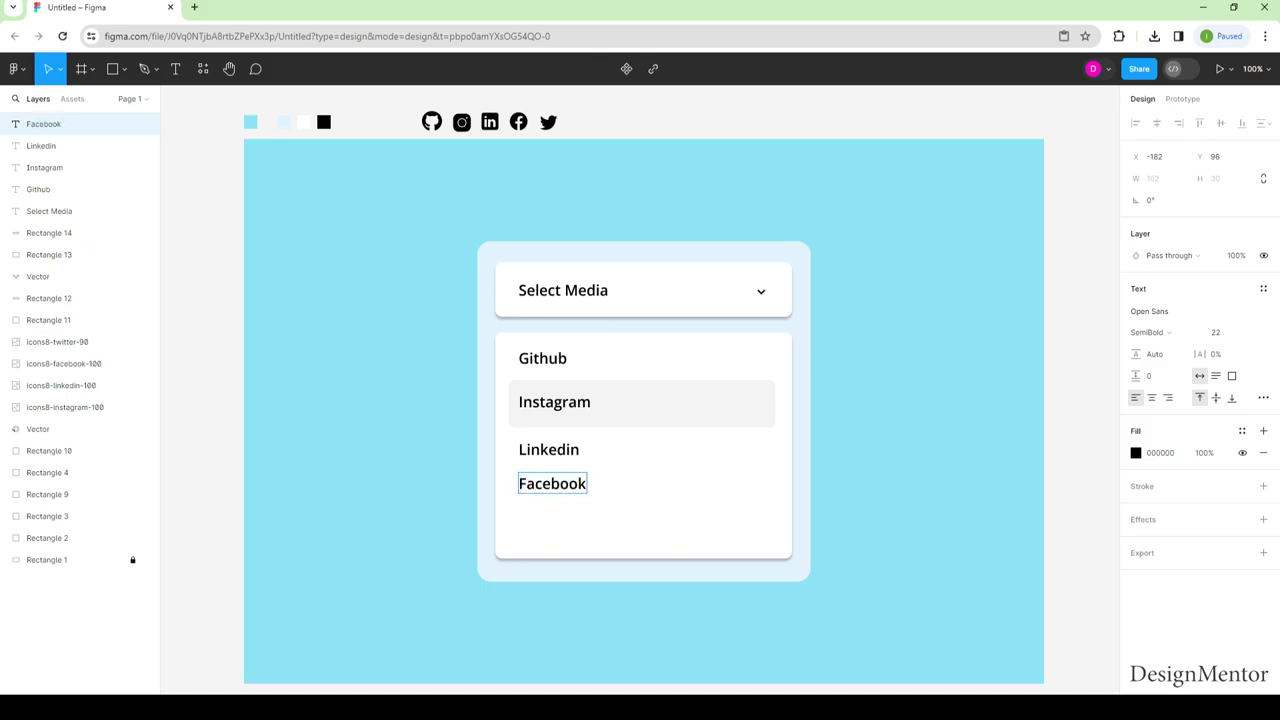
{"action": "key", "text": "Escape"}
Duplicate Facebook below itself with matching spacing and rename it 'Twitter'
{"action": "key", "text": "ctrl+d"}
{"action": "key", "text": "shift+Down"}
{"action": "key", "text": "shift+Down"}
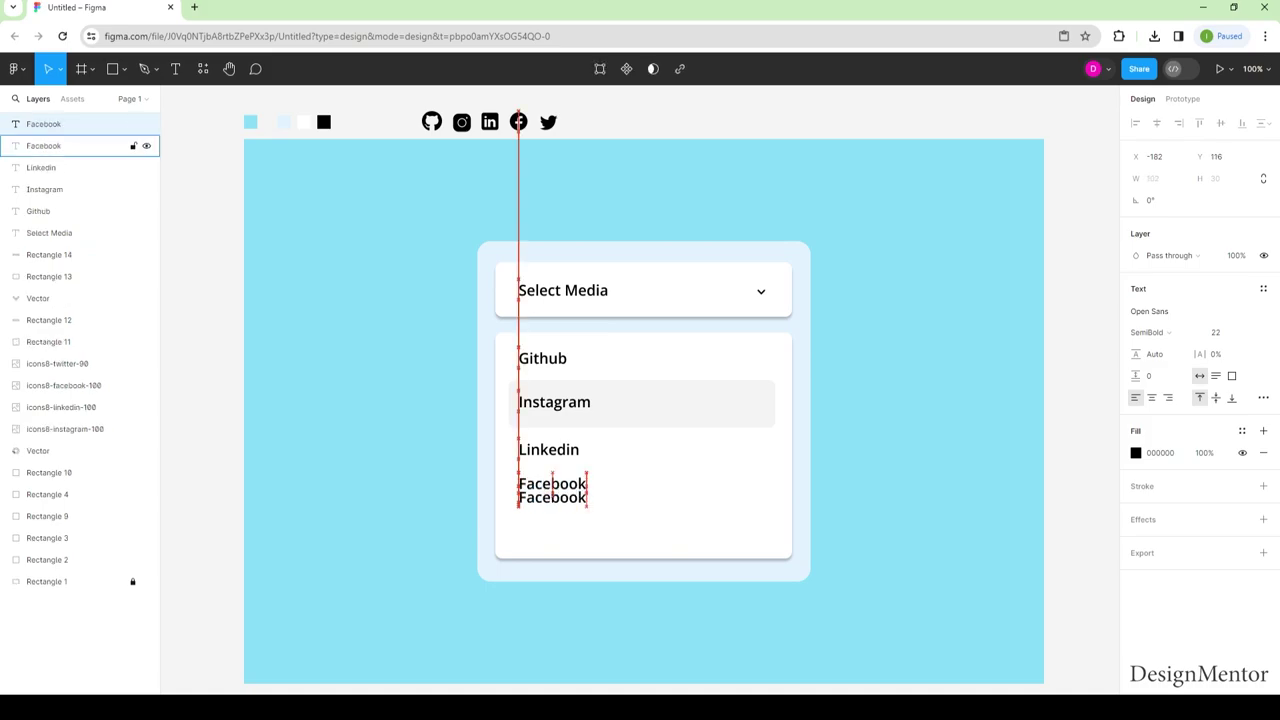
{"action": "key", "text": "shift+Down"}
{"action": "key", "text": "shift+Down"}
{"action": "key", "text": "shift+Down"}
{"action": "key", "text": "shift+Down"}
{"action": "key", "text": "shift+Up"}
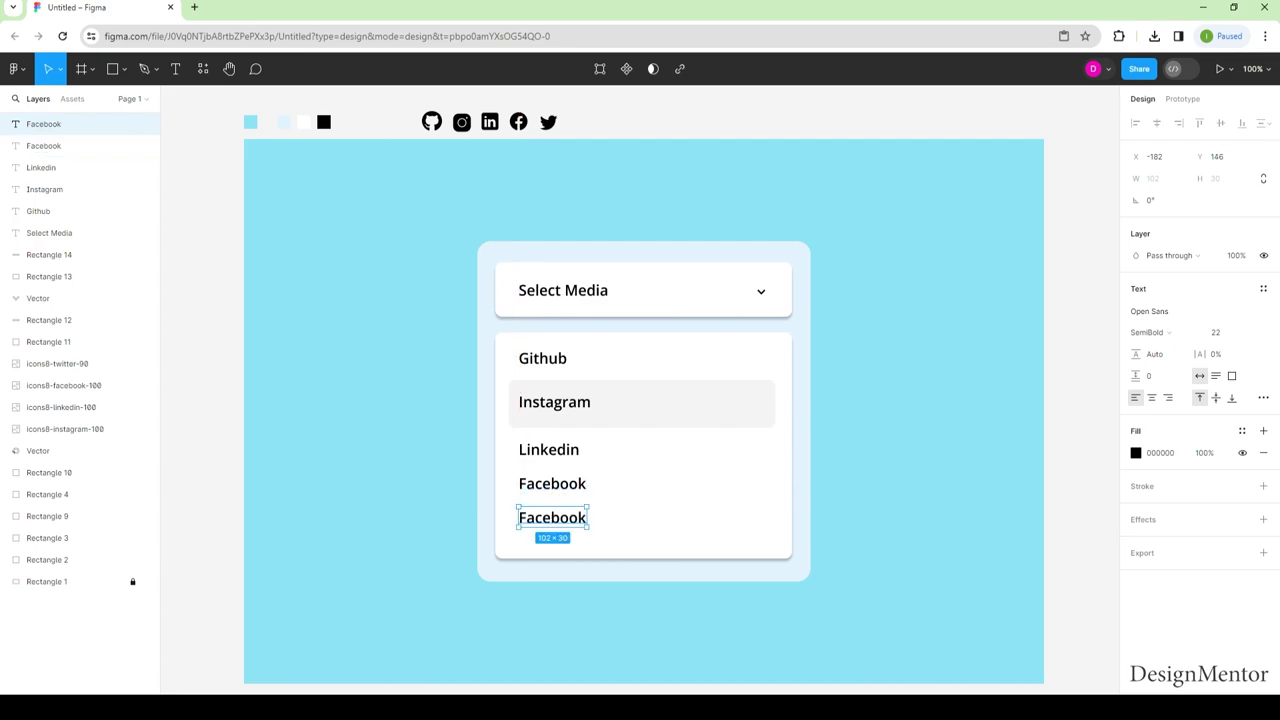
{"action": "key", "text": "Return"}
{"action": "type", "text": "T"}
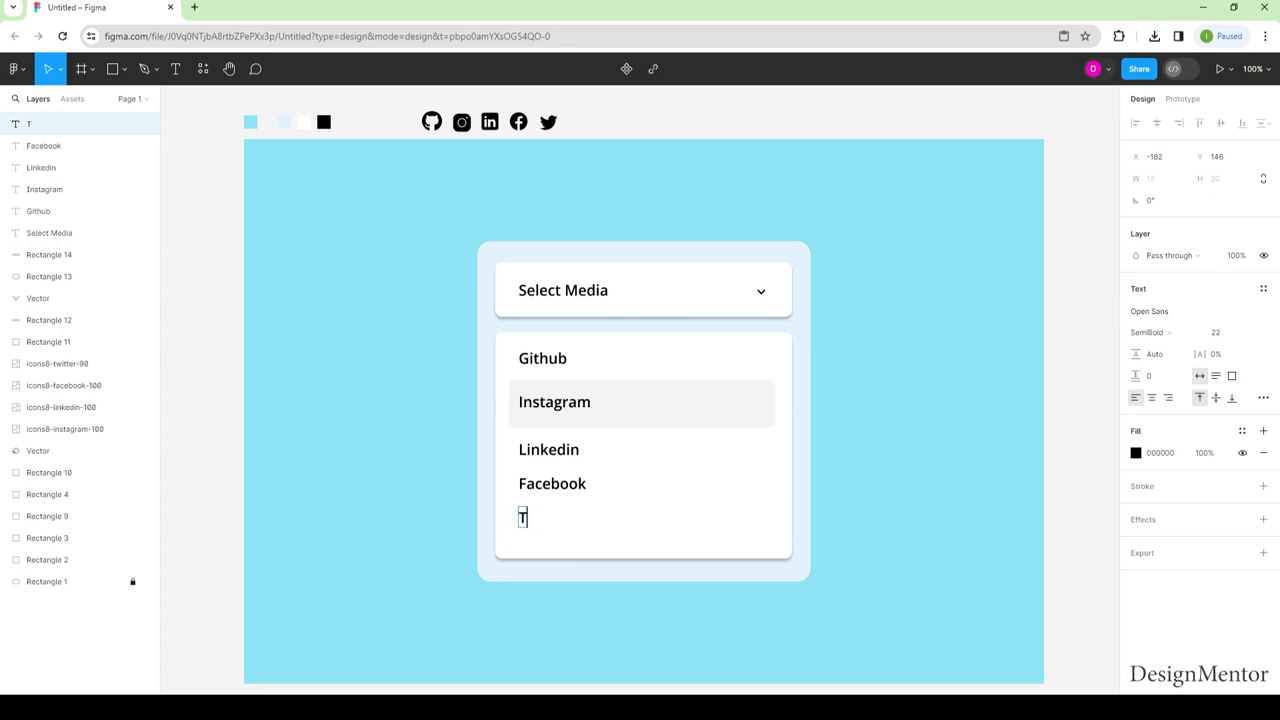
{"action": "type", "text": "witter"}
{"action": "key", "text": "Escape"}
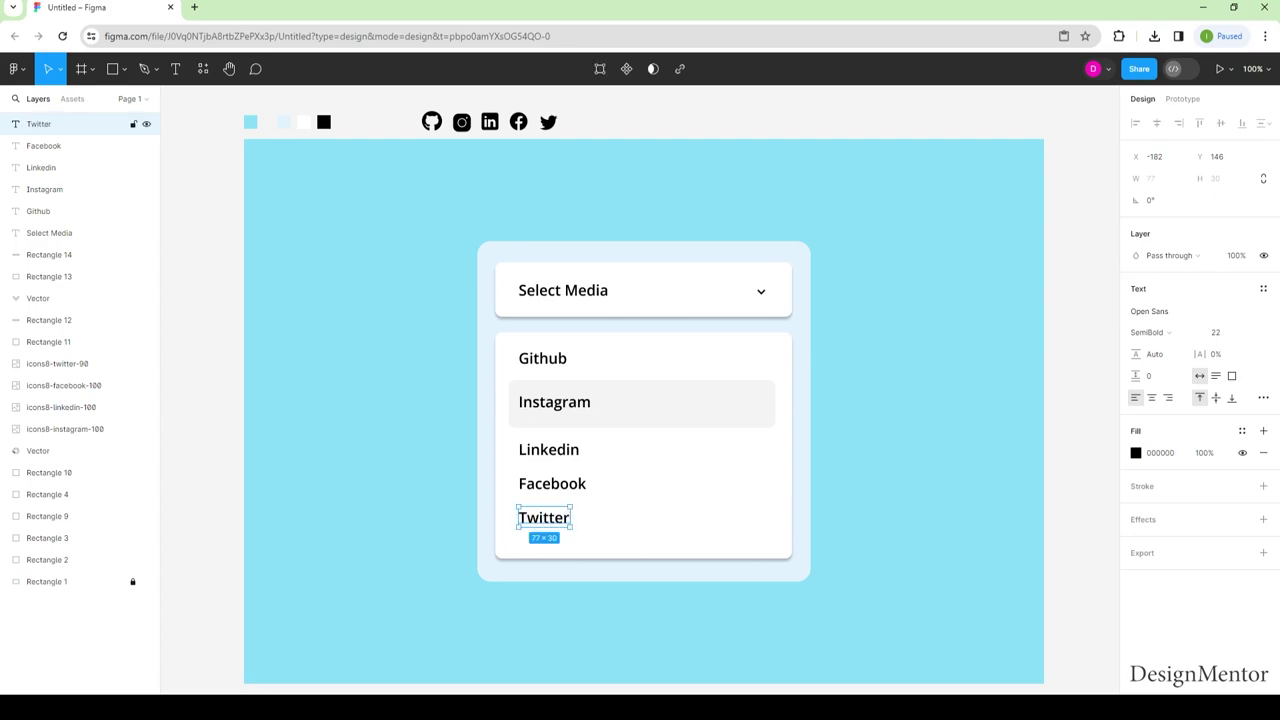
Select all five media name labels and shift them right to make room for icons
{"action": "left_click", "coordinate": [44, 145], "text": "shift"}
{"action": "left_click", "coordinate": [41, 167], "text": "shift"}
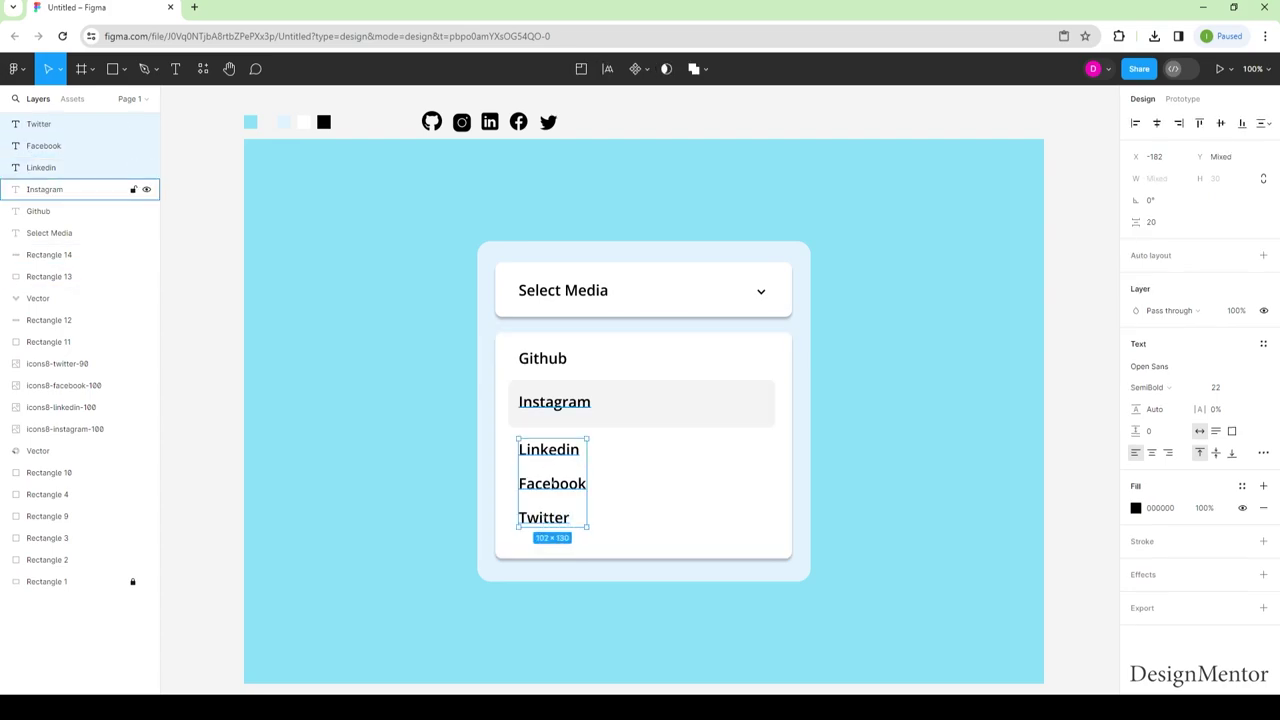
{"action": "left_click", "coordinate": [44, 189], "text": "shift"}
{"action": "left_click", "coordinate": [38, 211], "text": "shift"}
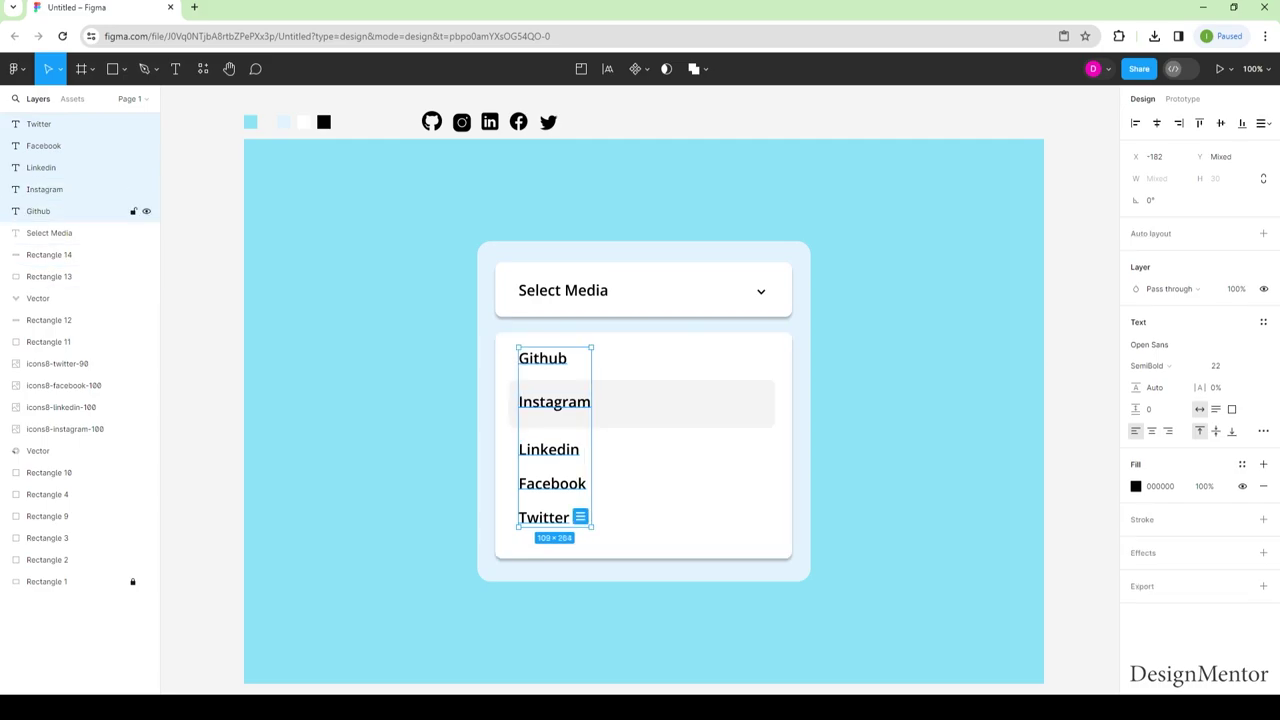
{"action": "left_click_drag", "start_coordinate": [548, 450], "coordinate": [595, 450]}
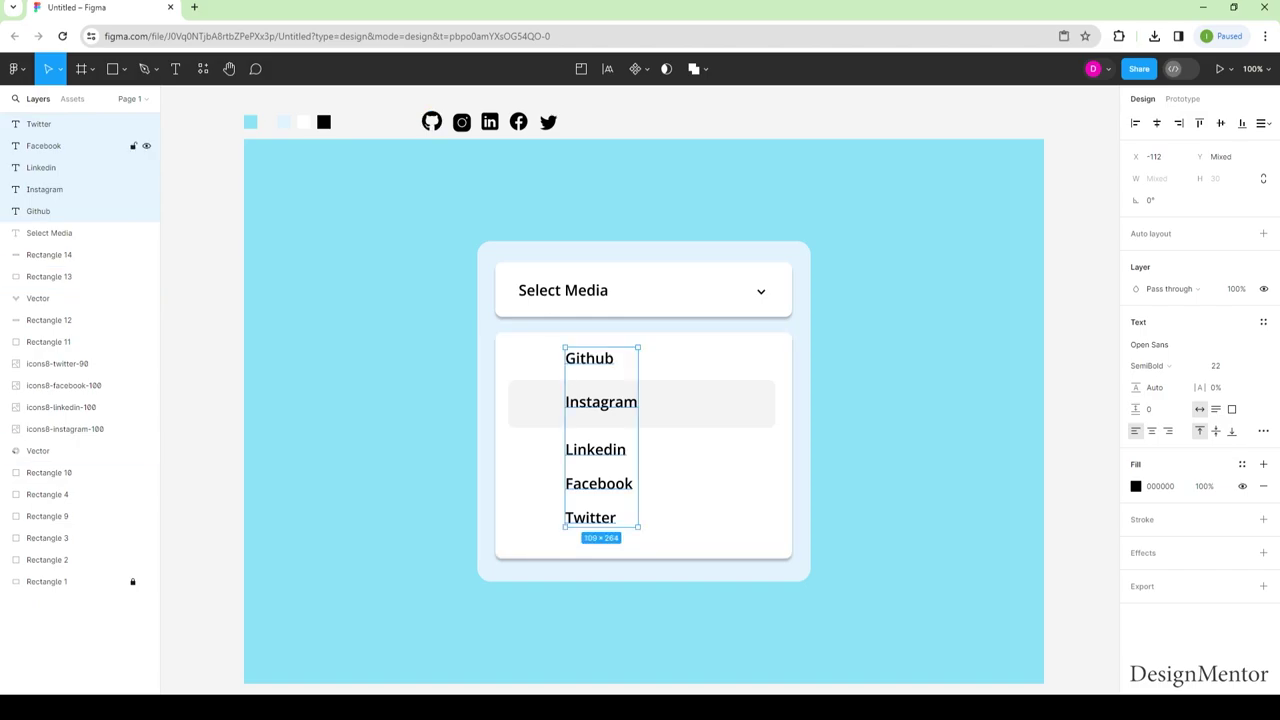
Move the GitHub icon from the top row beside the Github label
{"action": "left_click", "coordinate": [431, 121]}
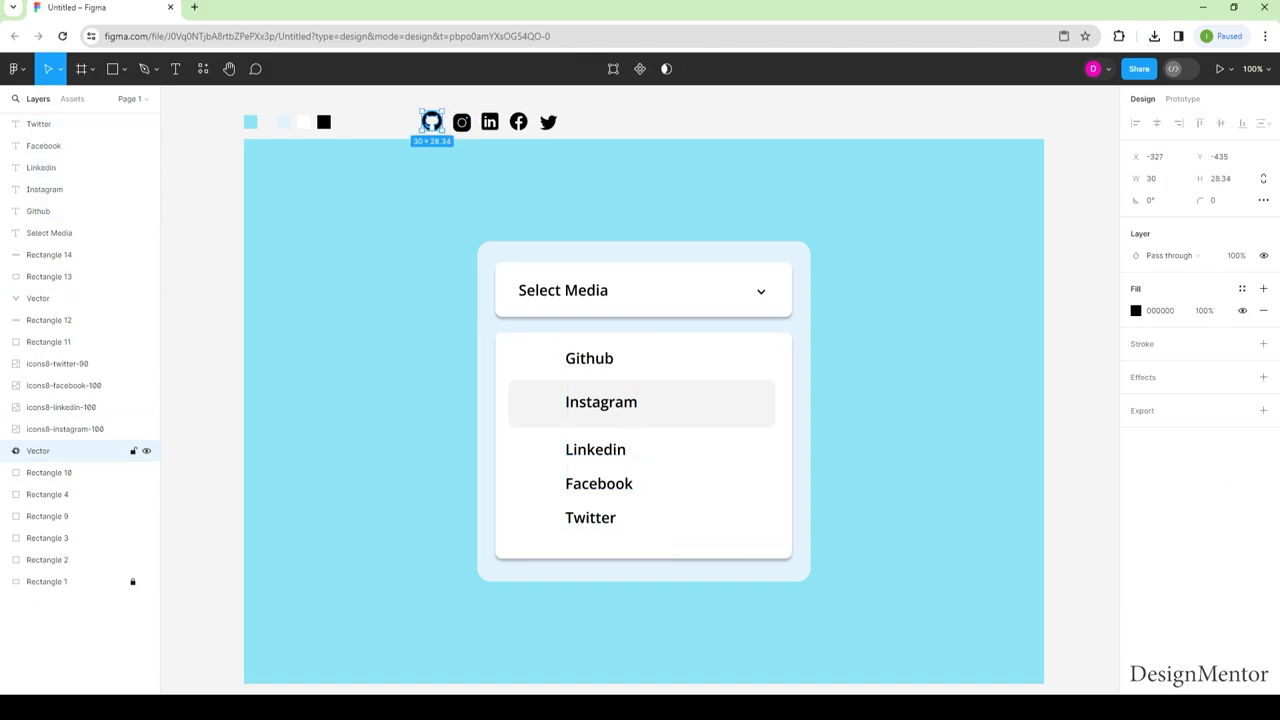
{"action": "key", "text": "ctrl+x"}
{"action": "key", "text": "ctrl+v"}
{"action": "left_click_drag", "start_coordinate": [431, 121], "coordinate": [528, 358]}
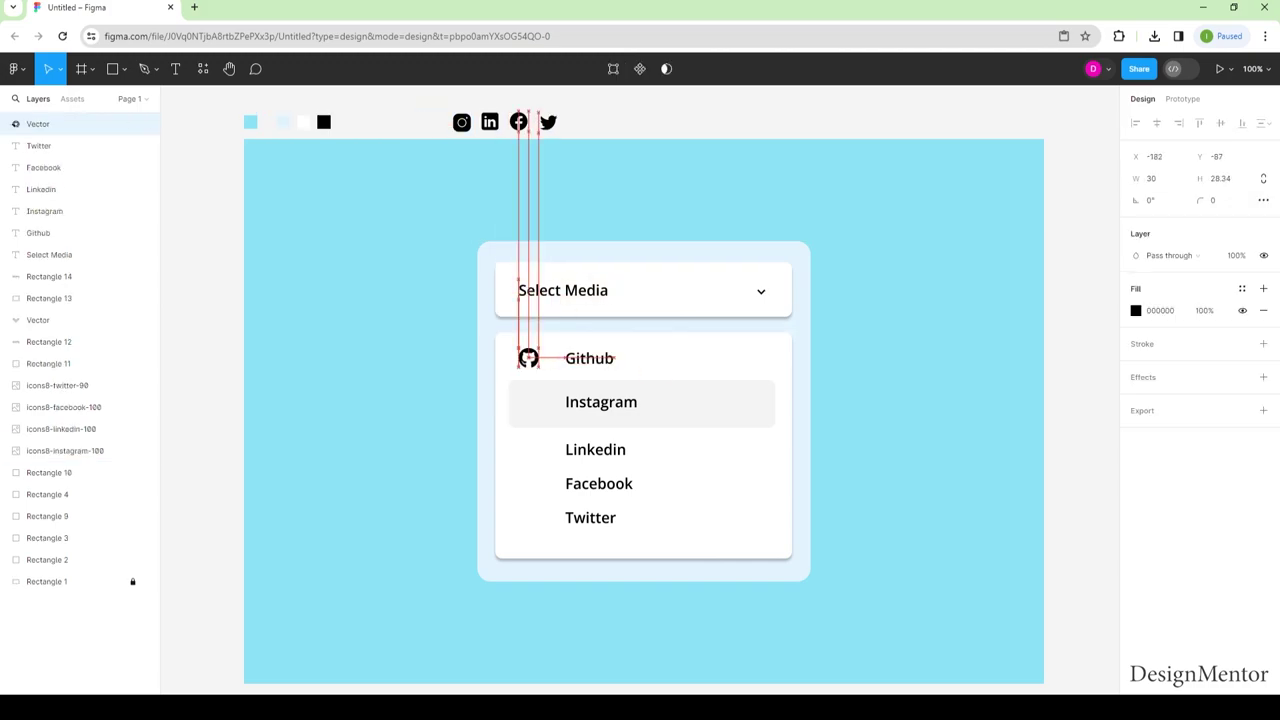
{"action": "key", "text": "ctrl+z"}
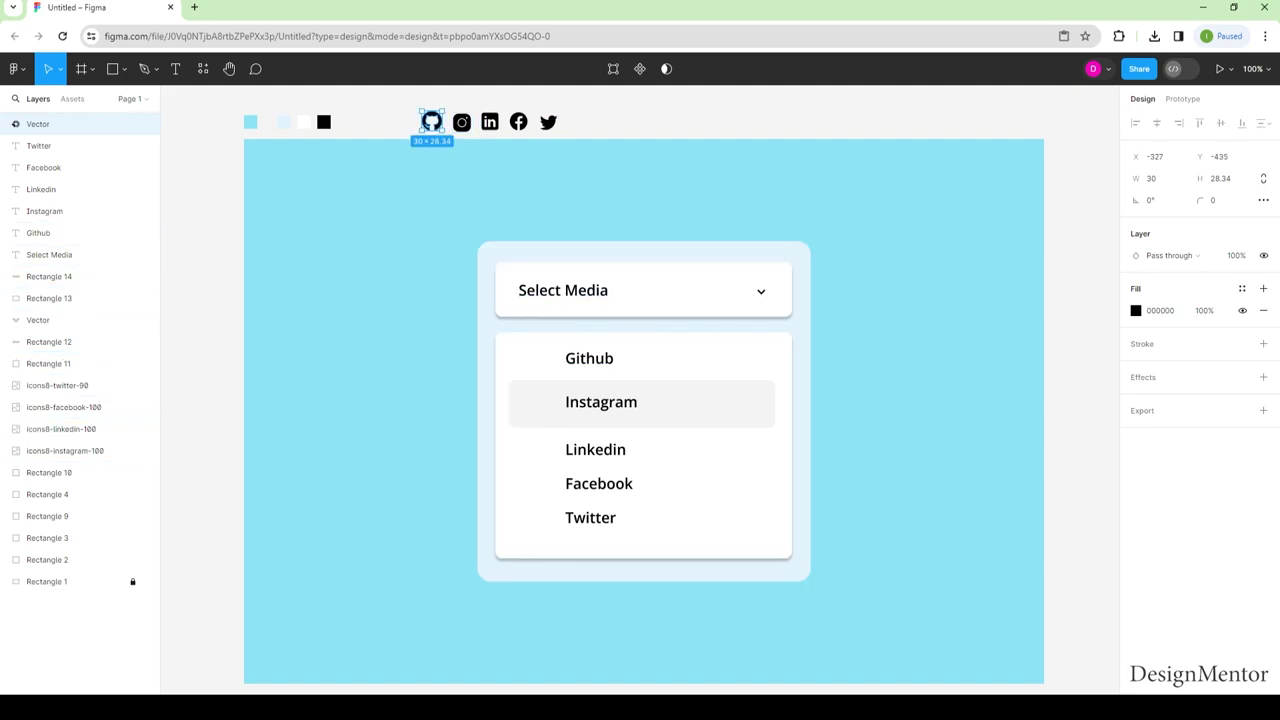
{"action": "left_click_drag", "start_coordinate": [431, 122], "coordinate": [528, 358]}
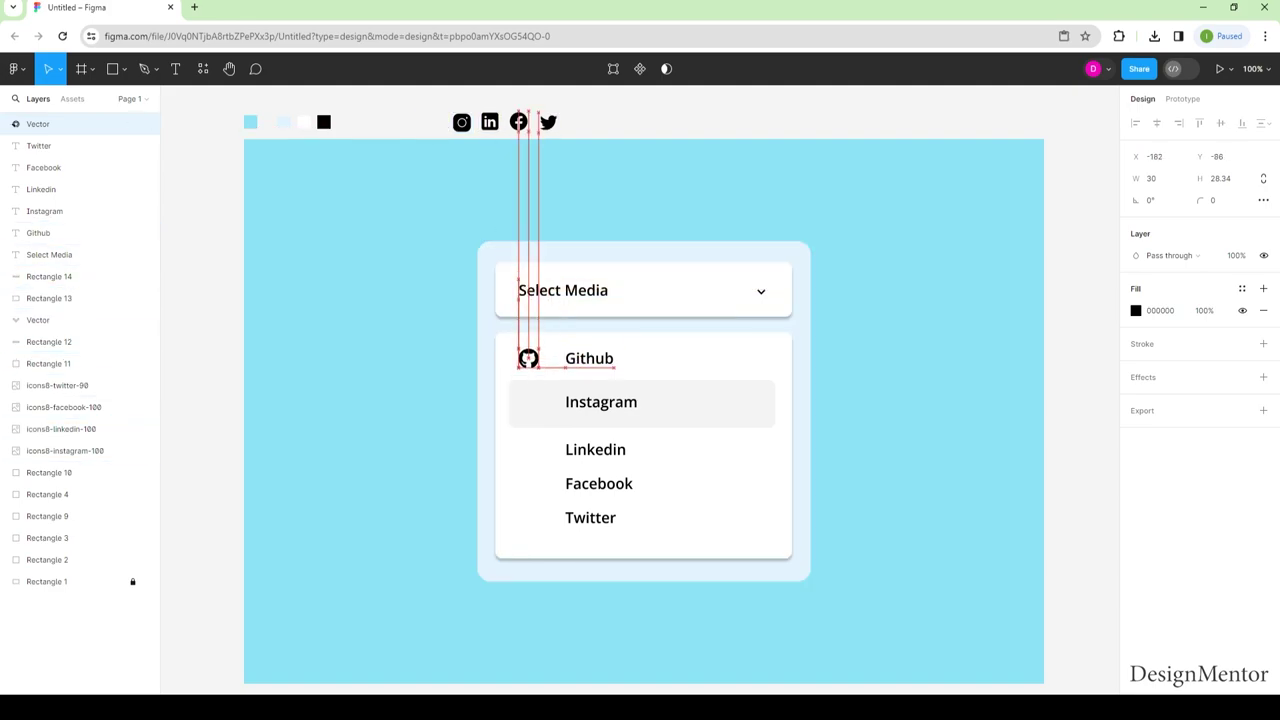
{"action": "key", "text": "Escape"}
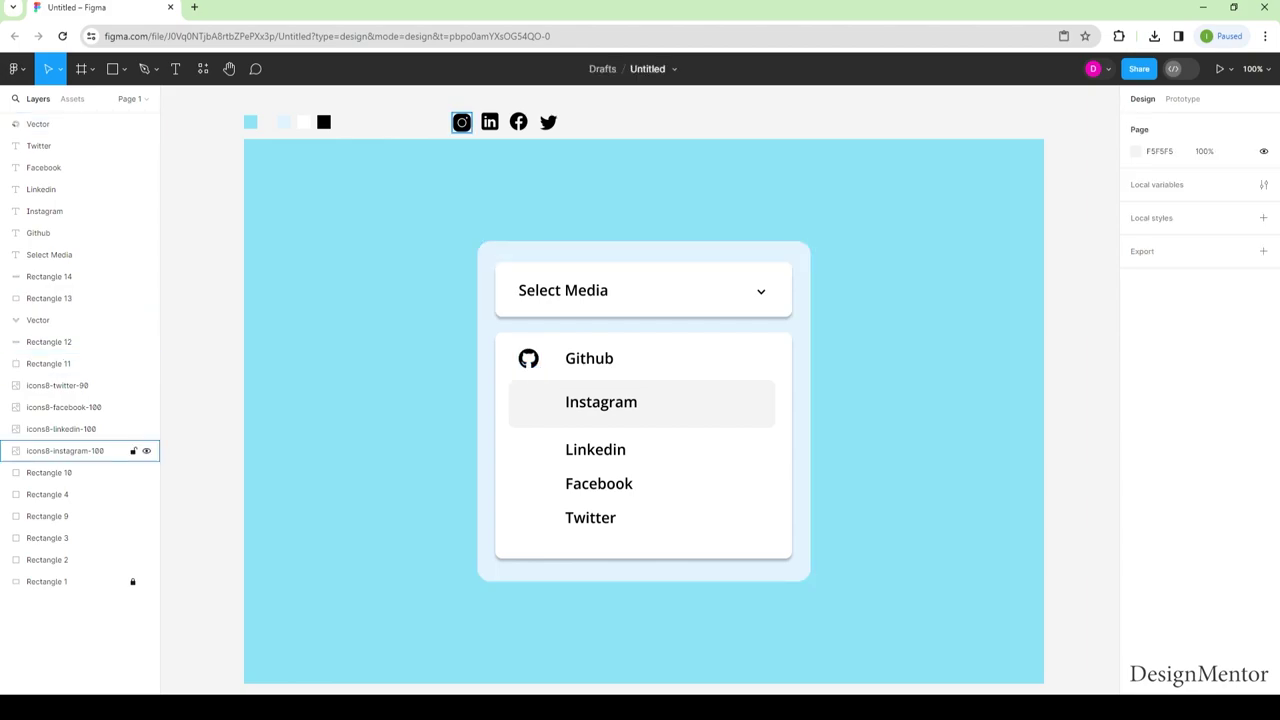
Place the Instagram and LinkedIn icons beside their labels
{"action": "left_click", "coordinate": [461, 122]}
{"action": "key", "text": "Delete"}
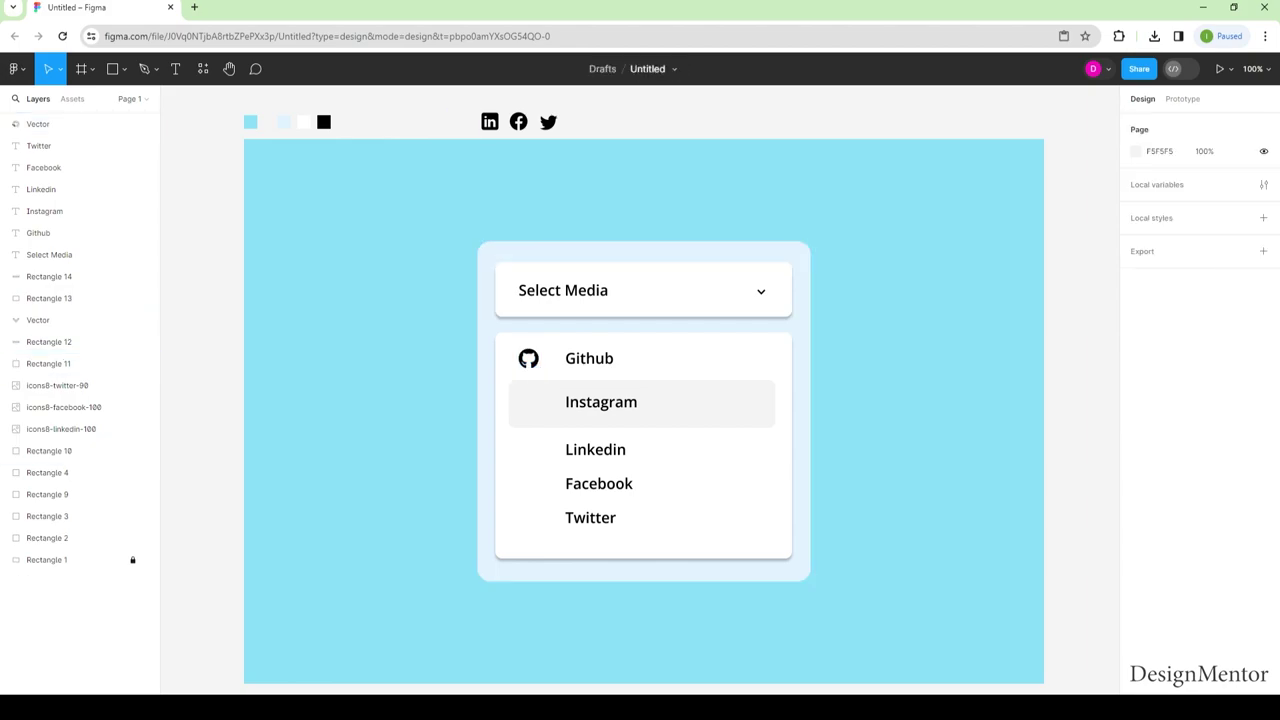
{"action": "key", "text": "ctrl+z"}
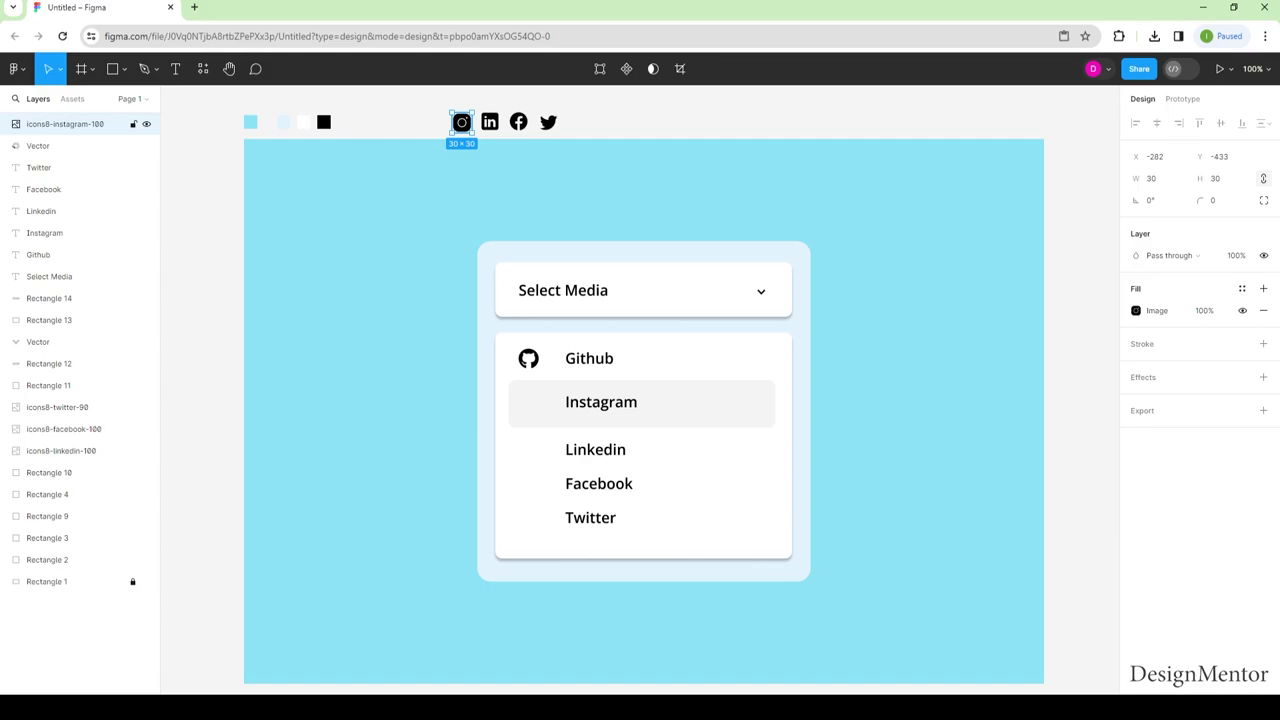
{"action": "left_click_drag", "start_coordinate": [461, 122], "coordinate": [528, 403]}
{"action": "key", "text": "Escape"}
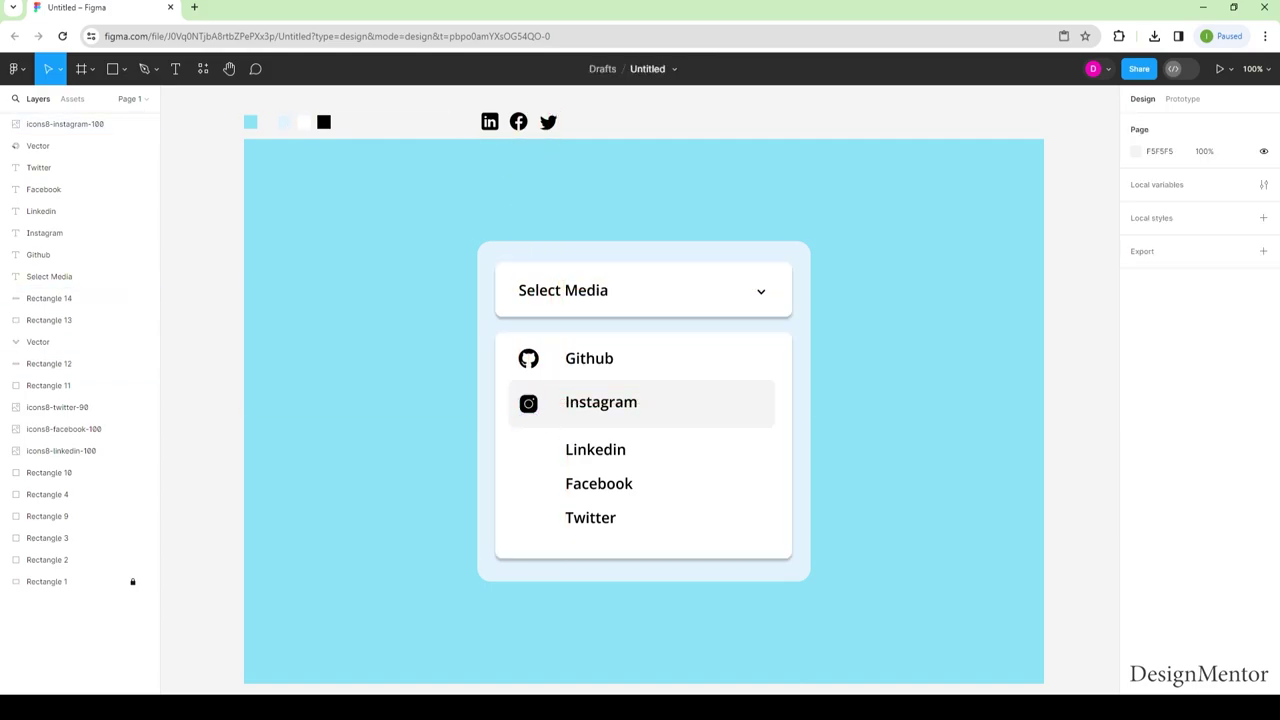
{"action": "left_click", "coordinate": [60, 450]}
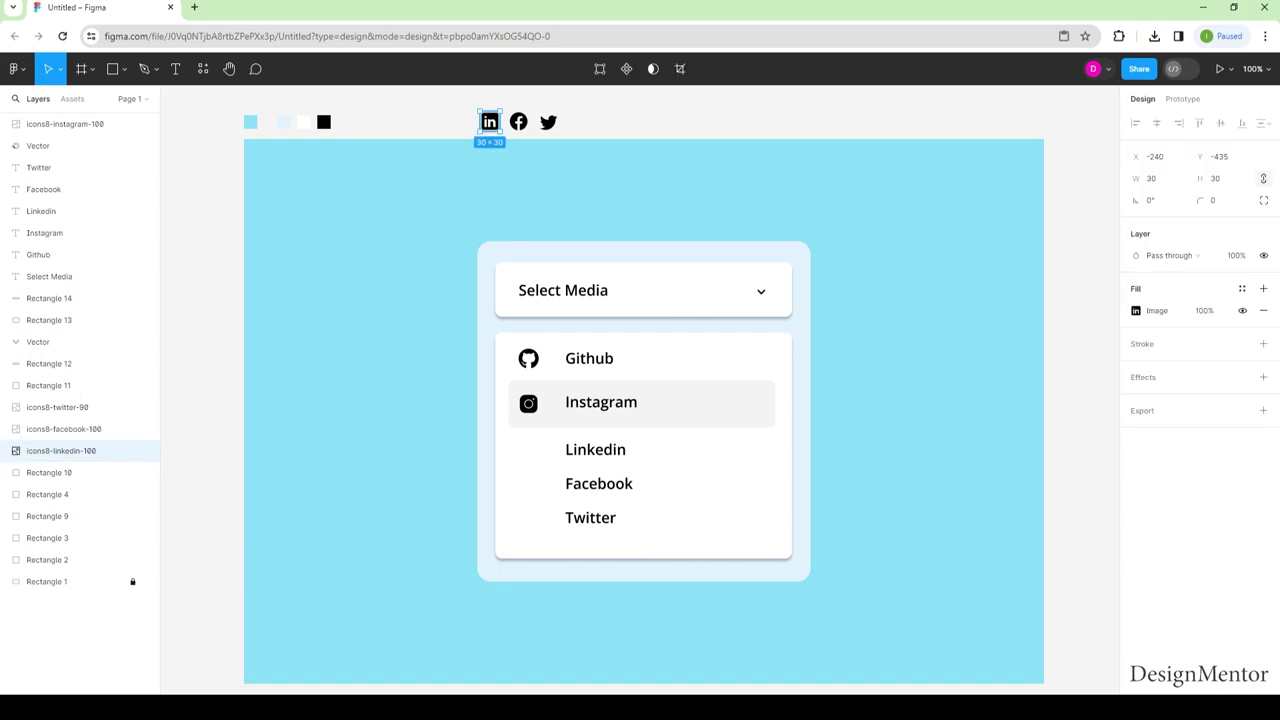
{"action": "key", "text": "Delete"}
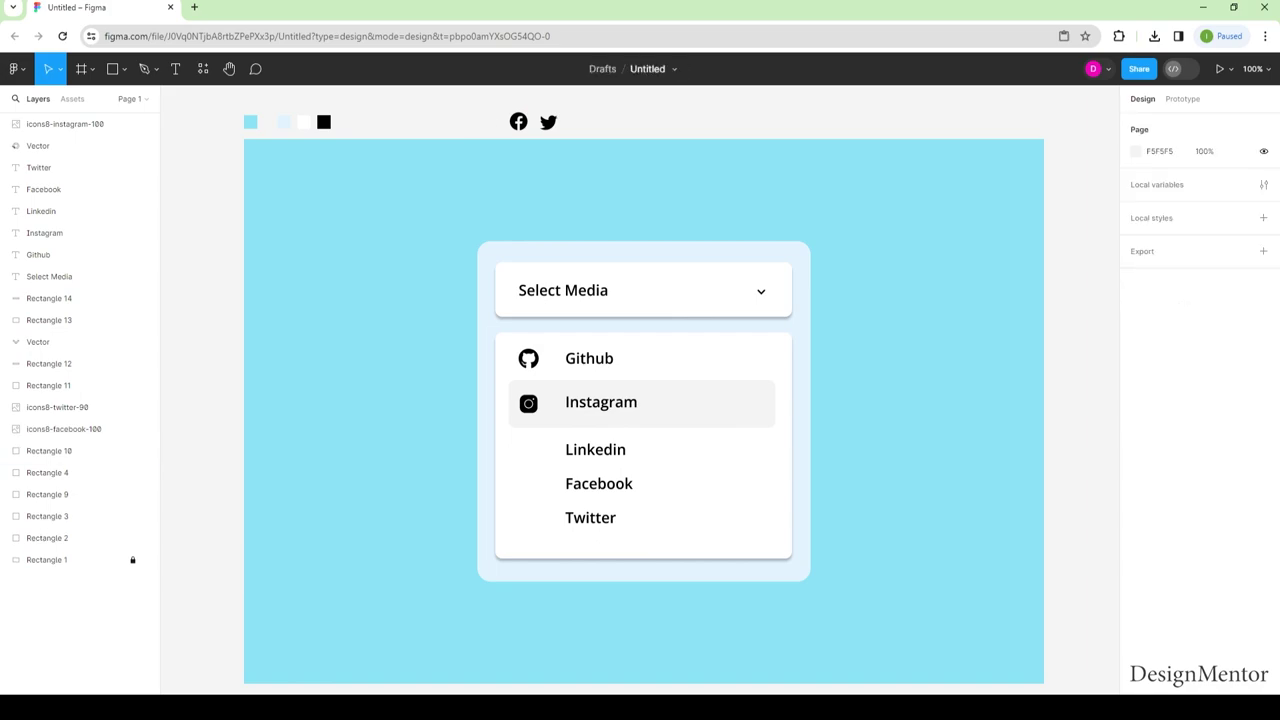
{"action": "key", "text": "ctrl+v"}
{"action": "left_click_drag", "start_coordinate": [488, 121], "coordinate": [528, 448]}
{"action": "key", "text": "Escape"}
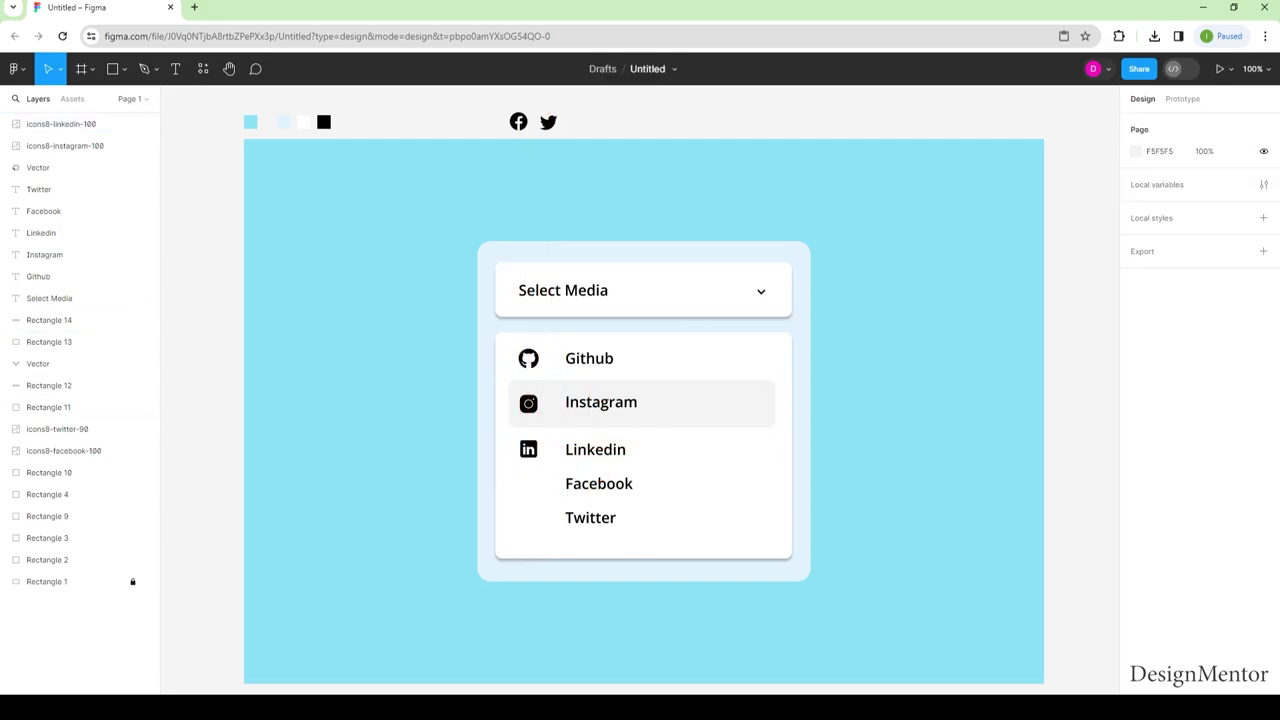
Place the Facebook and Twitter icons beside their labels
{"action": "left_click", "coordinate": [63, 450]}
{"action": "key", "text": "Delete"}
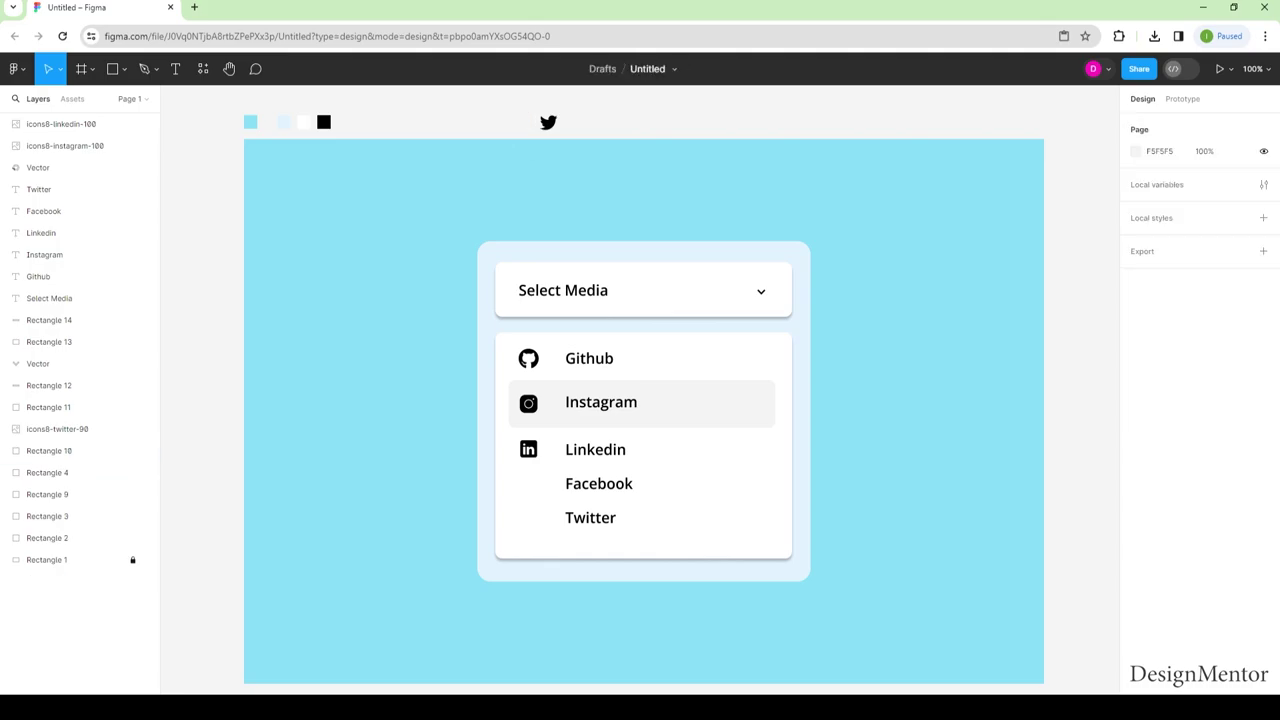
{"action": "key", "text": "ctrl+z"}
{"action": "mouse_move", "coordinate": [519, 122]}
{"action": "left_mouse_down"}
{"action": "mouse_move", "coordinate": [557, 486]}
{"action": "mouse_move", "coordinate": [528, 483]}
{"action": "left_mouse_up"}
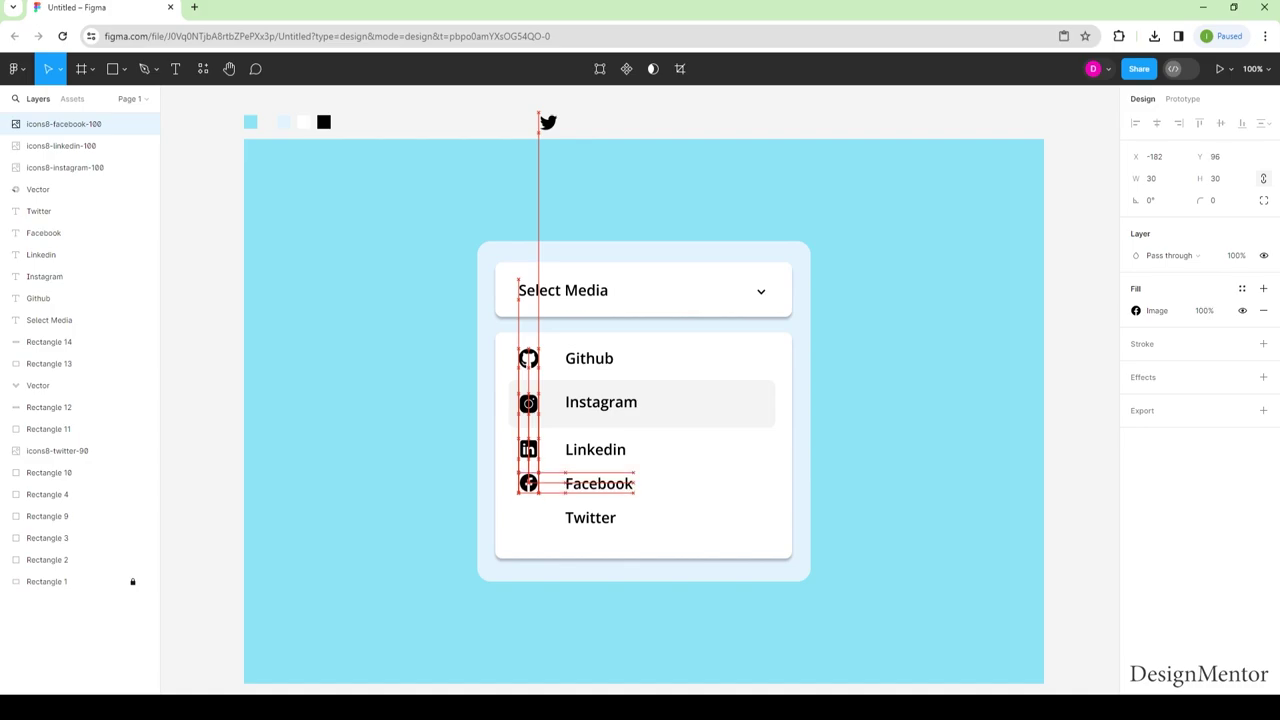
{"action": "key", "text": "Escape"}
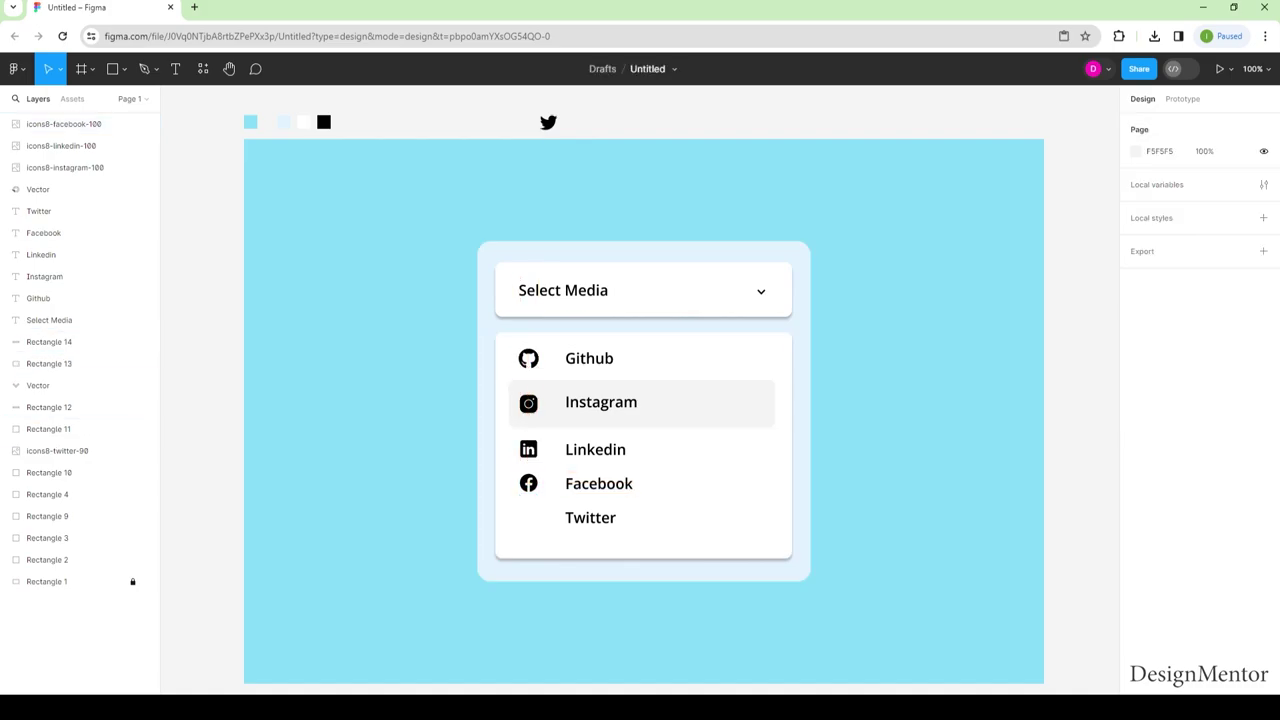
{"action": "left_click", "coordinate": [60, 450]}
{"action": "key", "text": "Delete"}
{"action": "key", "text": "ctrl+z"}
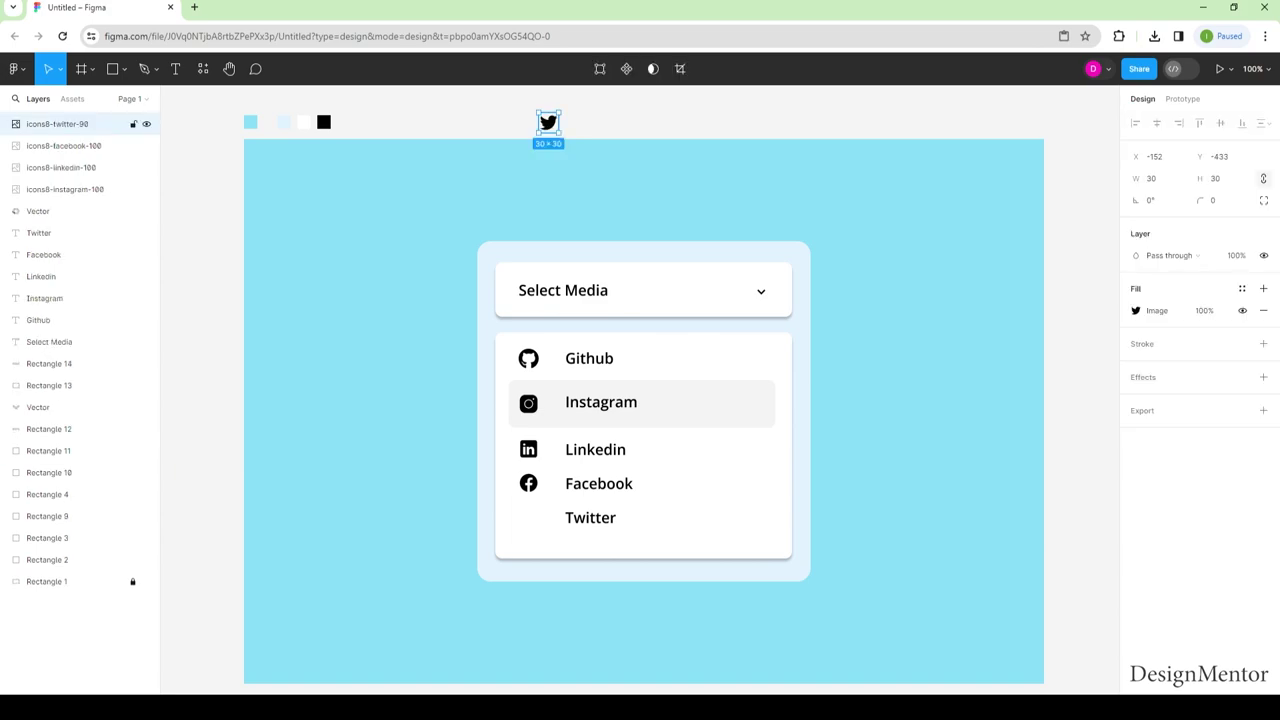
{"action": "mouse_move", "coordinate": [549, 129]}
{"action": "left_mouse_down"}
{"action": "mouse_move", "coordinate": [545, 515]}
{"action": "mouse_move", "coordinate": [528, 517]}
{"action": "left_mouse_up"}
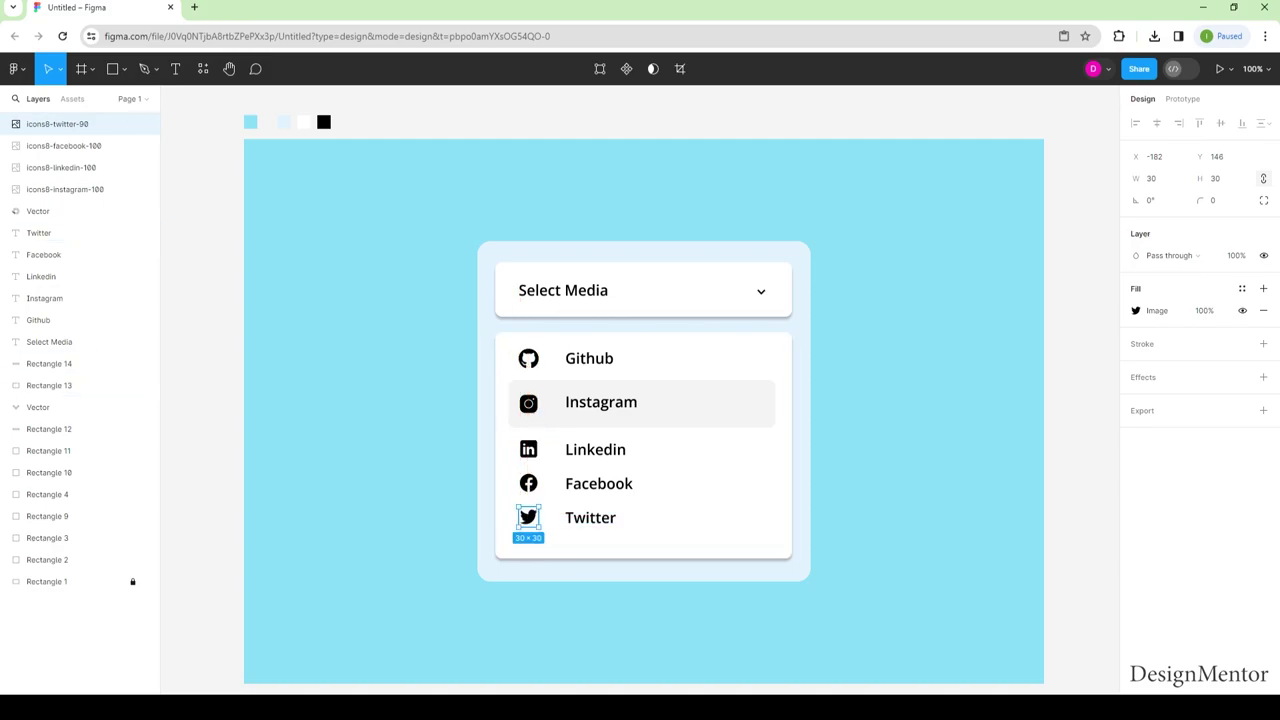
Nudge the Github, Instagram, Linkedin, Facebook and Twitter labels 20 px left toward their icons
{"action": "left_click", "coordinate": [60, 320]}
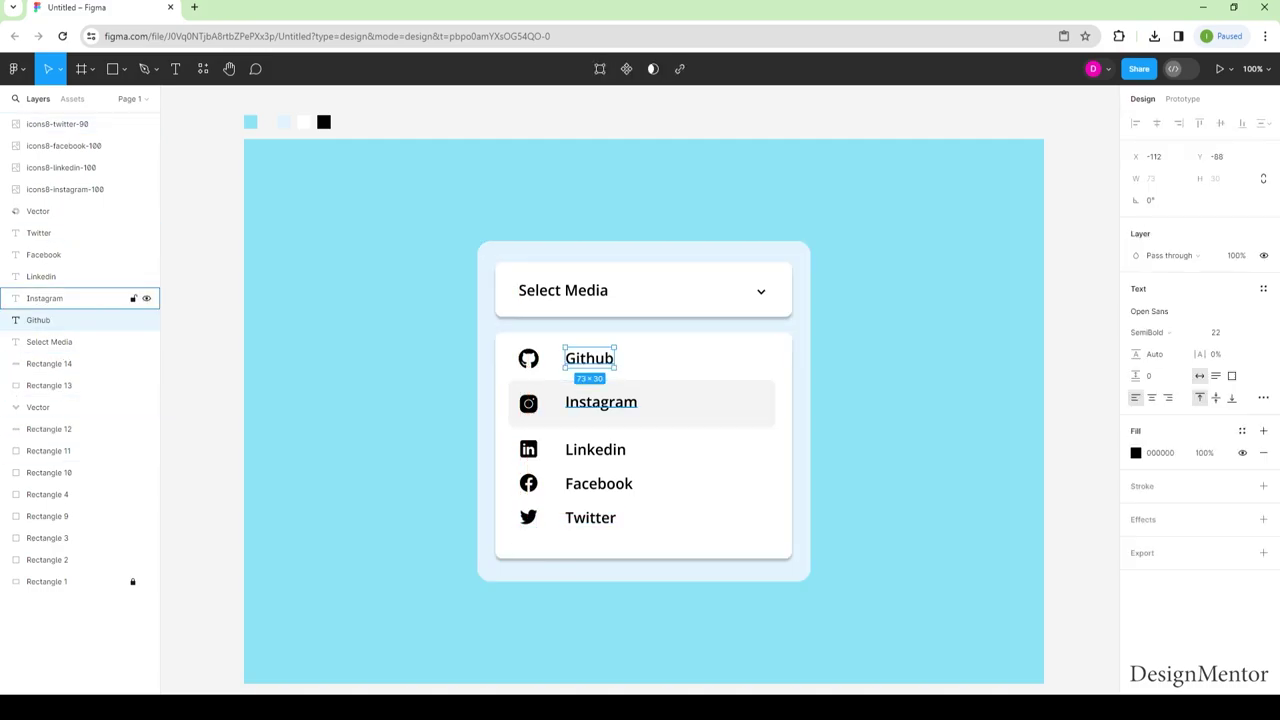
{"action": "left_click", "coordinate": [60, 298], "text": "shift"}
{"action": "left_click", "coordinate": [60, 276], "text": "shift"}
{"action": "left_click", "coordinate": [60, 254], "text": "shift"}
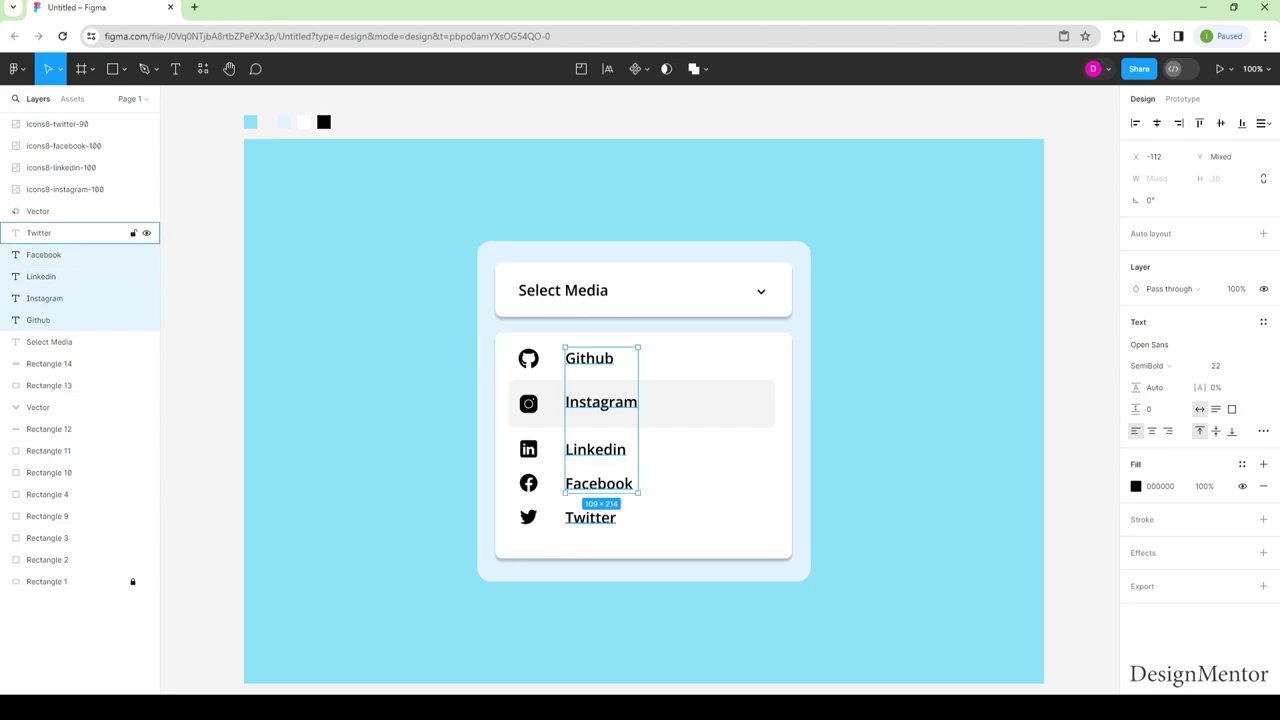
{"action": "left_click", "coordinate": [60, 232], "text": "shift"}
{"action": "key", "text": "shift+Left"}
{"action": "key", "text": "shift+Left"}
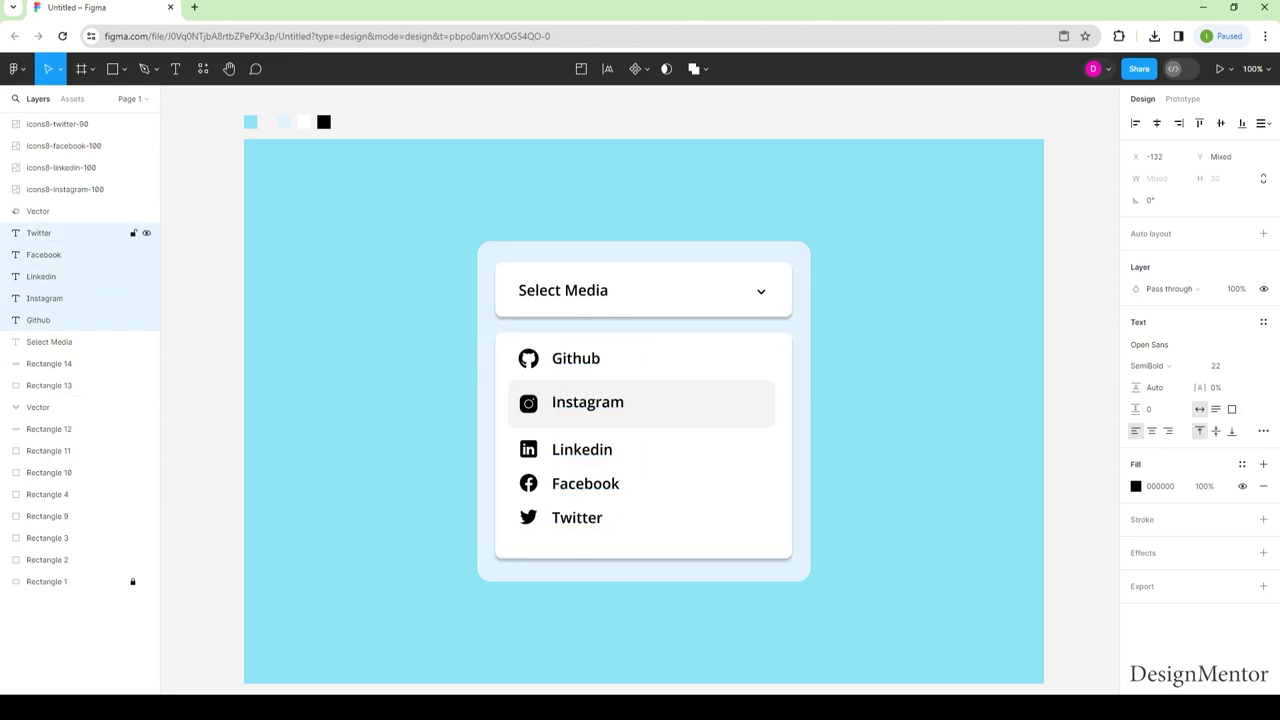
{"action": "key", "text": "Escape"}
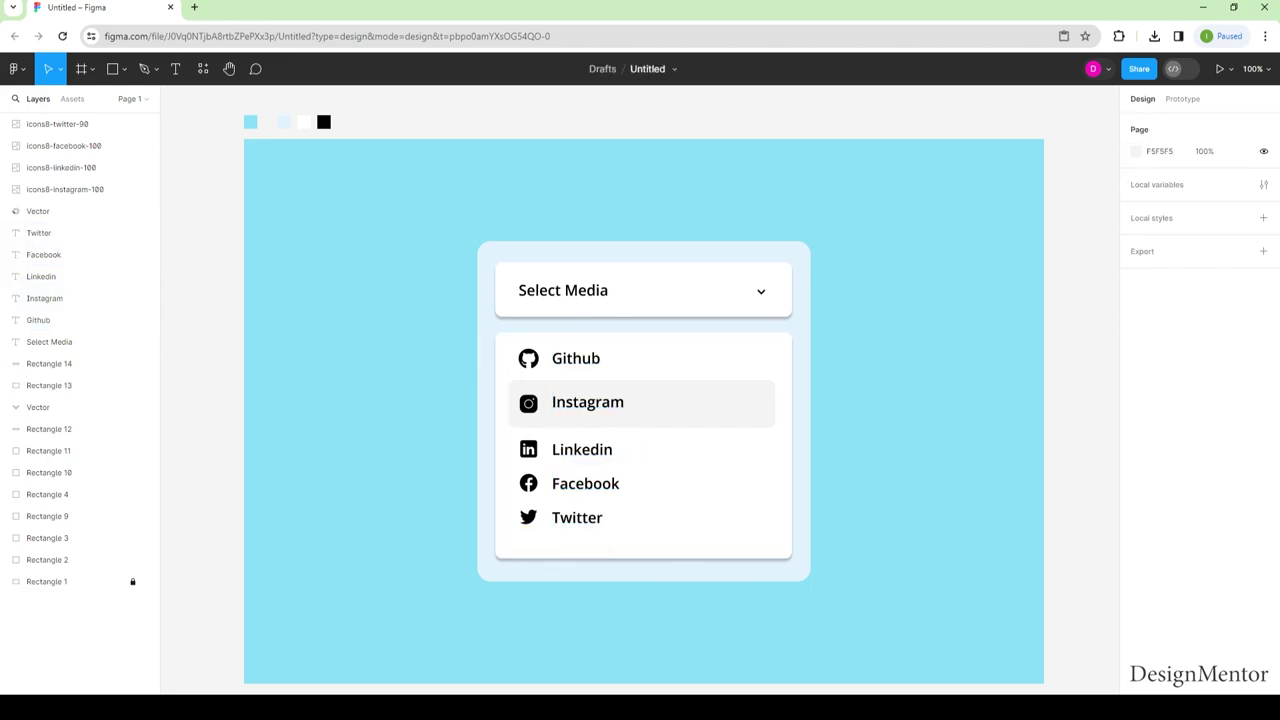